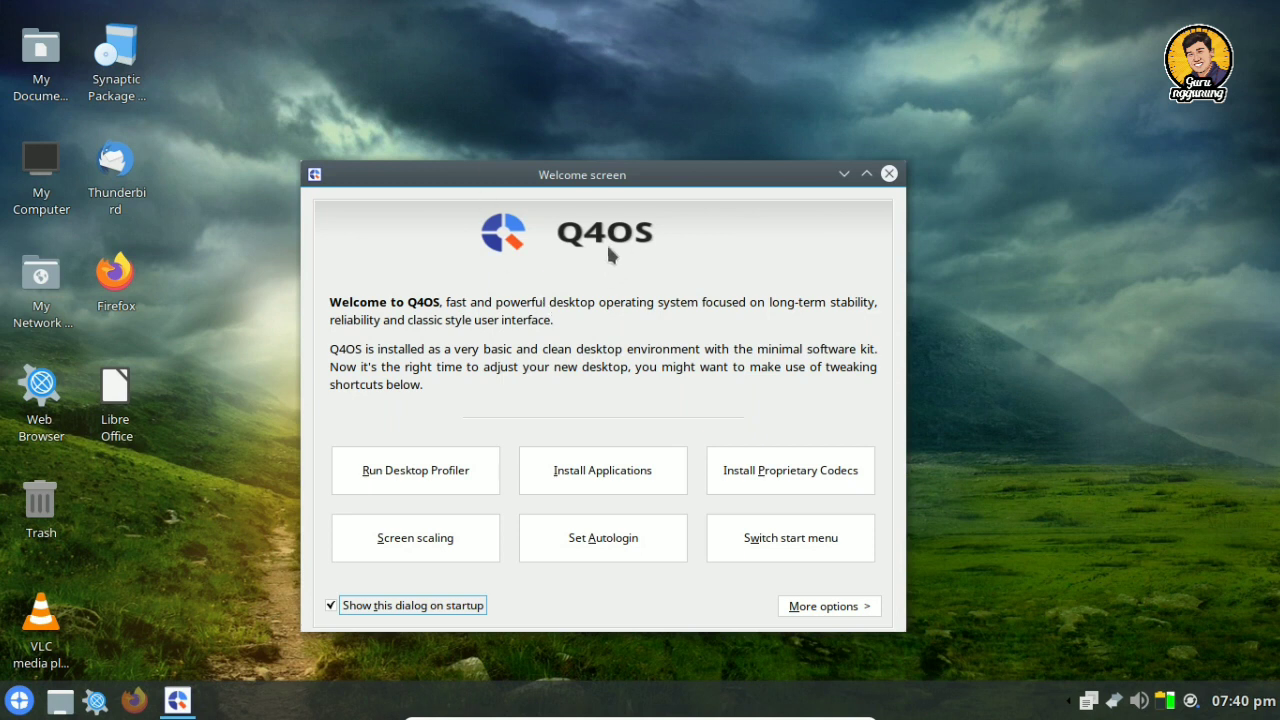
- Open the Q4OS website's home page in Firefox and read through the introduction and the feature overview
{"action": "left_click", "coordinate": [133, 700]}
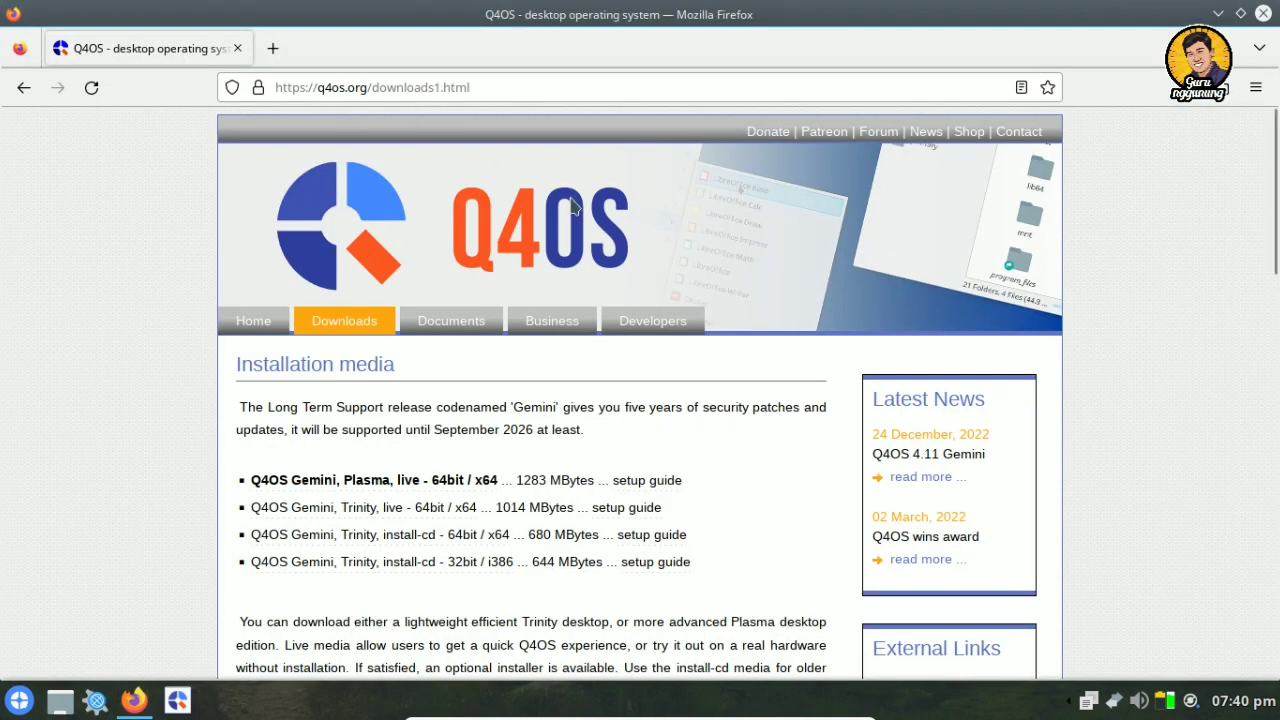
{"action": "left_click", "coordinate": [253, 320]}
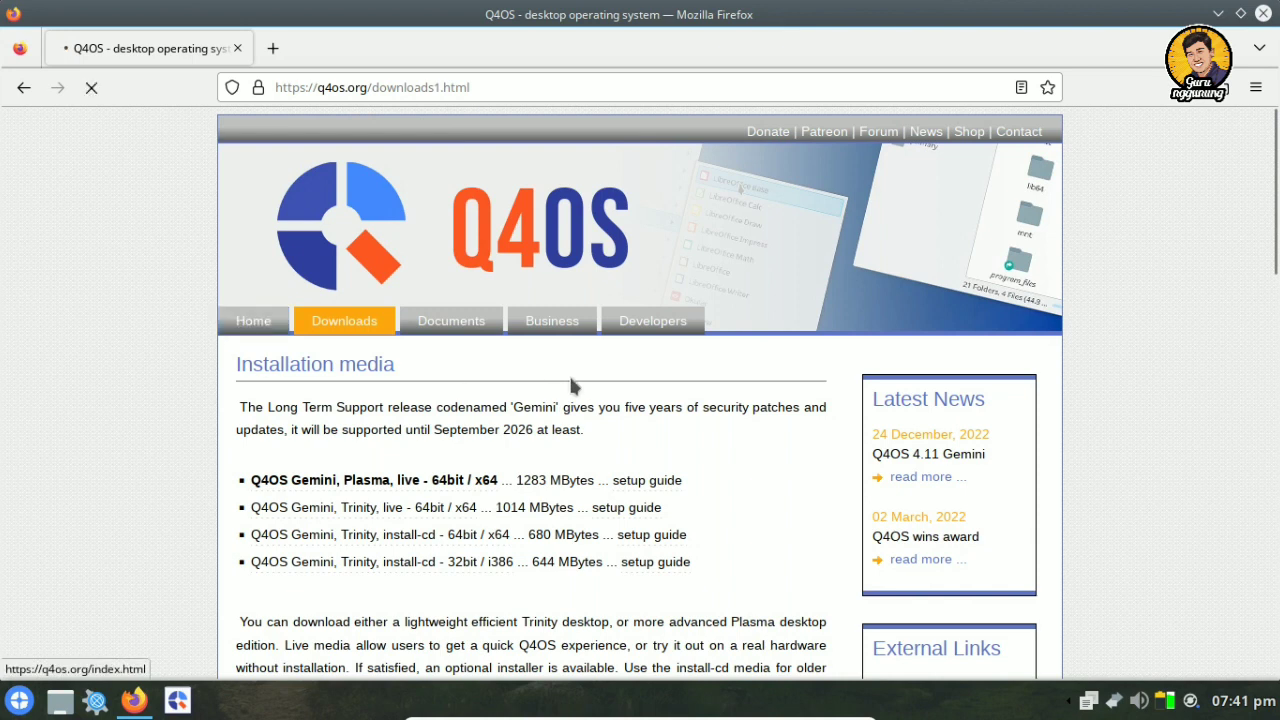
{"action": "scroll", "coordinate": [573, 385], "scroll_direction": "down", "scroll_amount": 2}
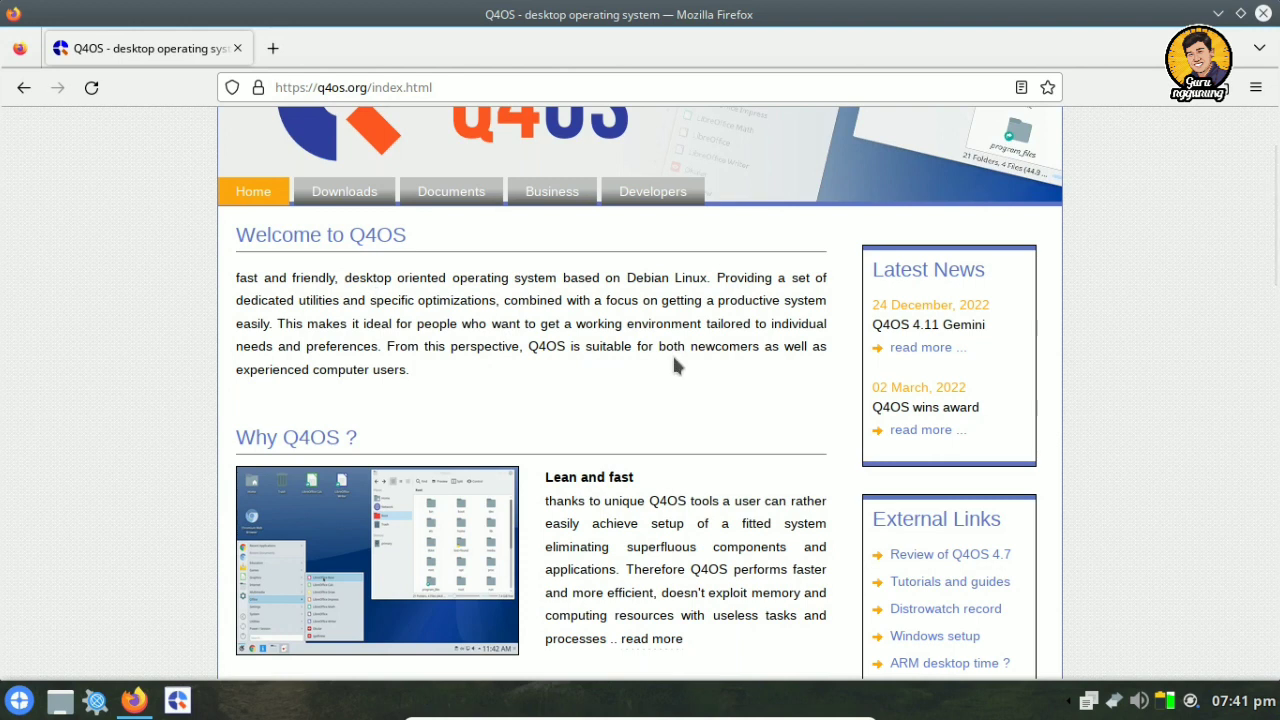
{"action": "scroll", "coordinate": [672, 365], "scroll_direction": "down", "scroll_amount": 2}
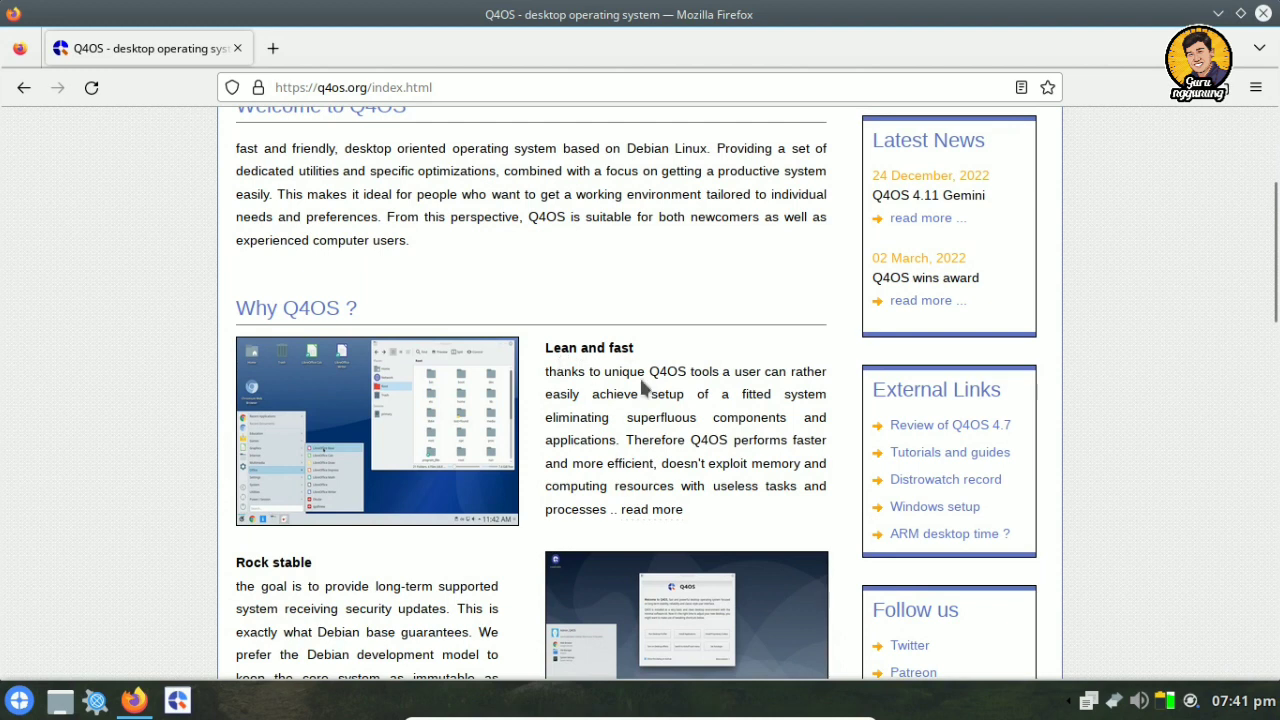
{"action": "scroll", "coordinate": [568, 490], "scroll_direction": "down", "scroll_amount": 6}
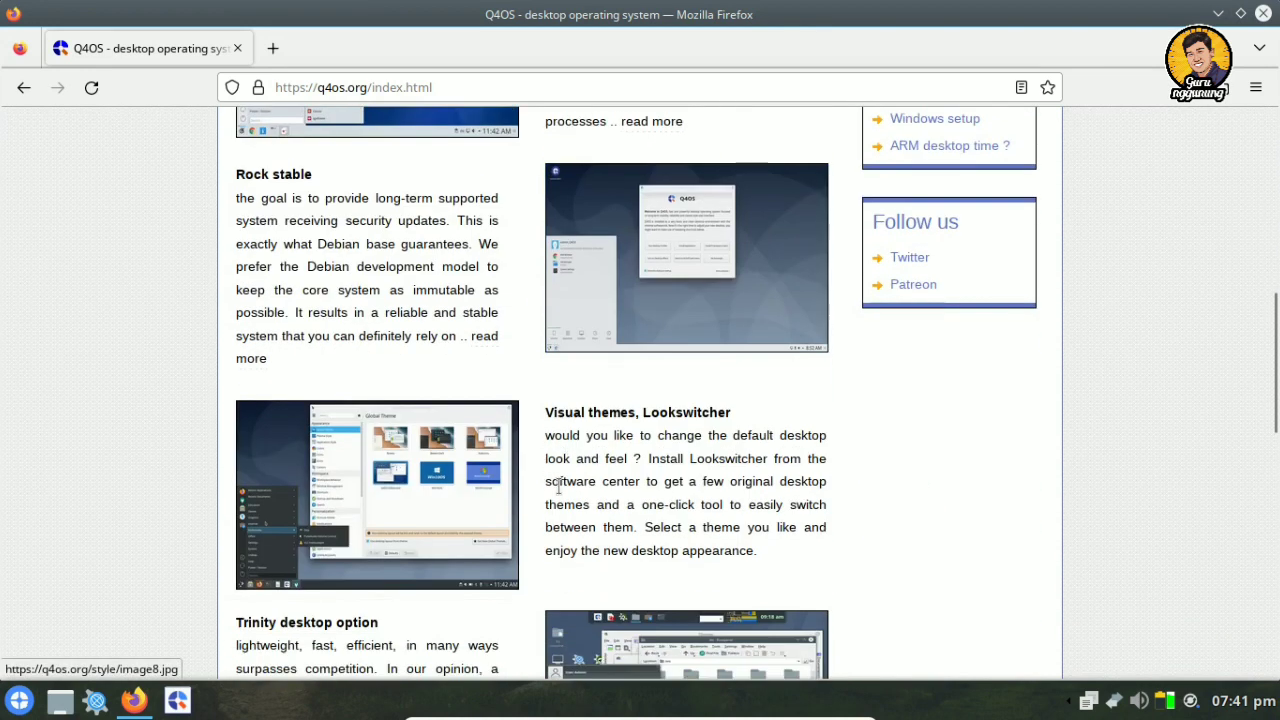
{"action": "scroll", "coordinate": [720, 481], "scroll_direction": "down", "scroll_amount": 4}
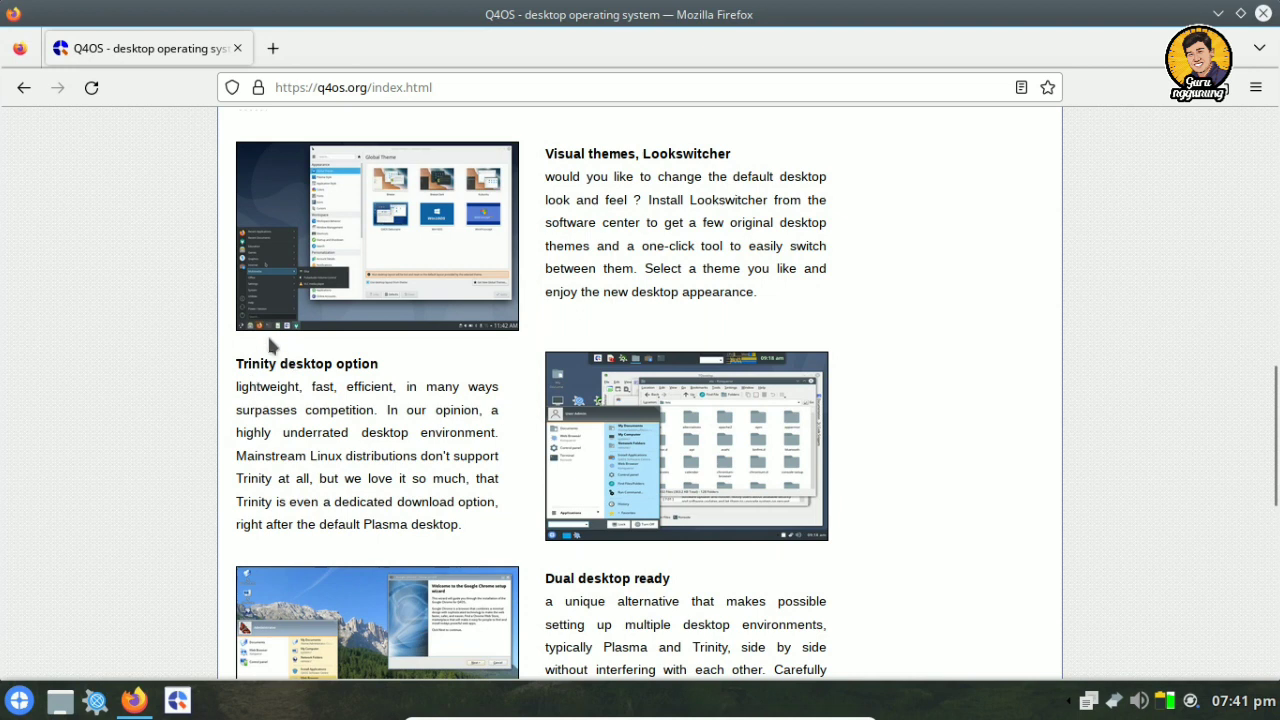
{"action": "scroll", "coordinate": [507, 456], "scroll_direction": "down", "scroll_amount": 5}
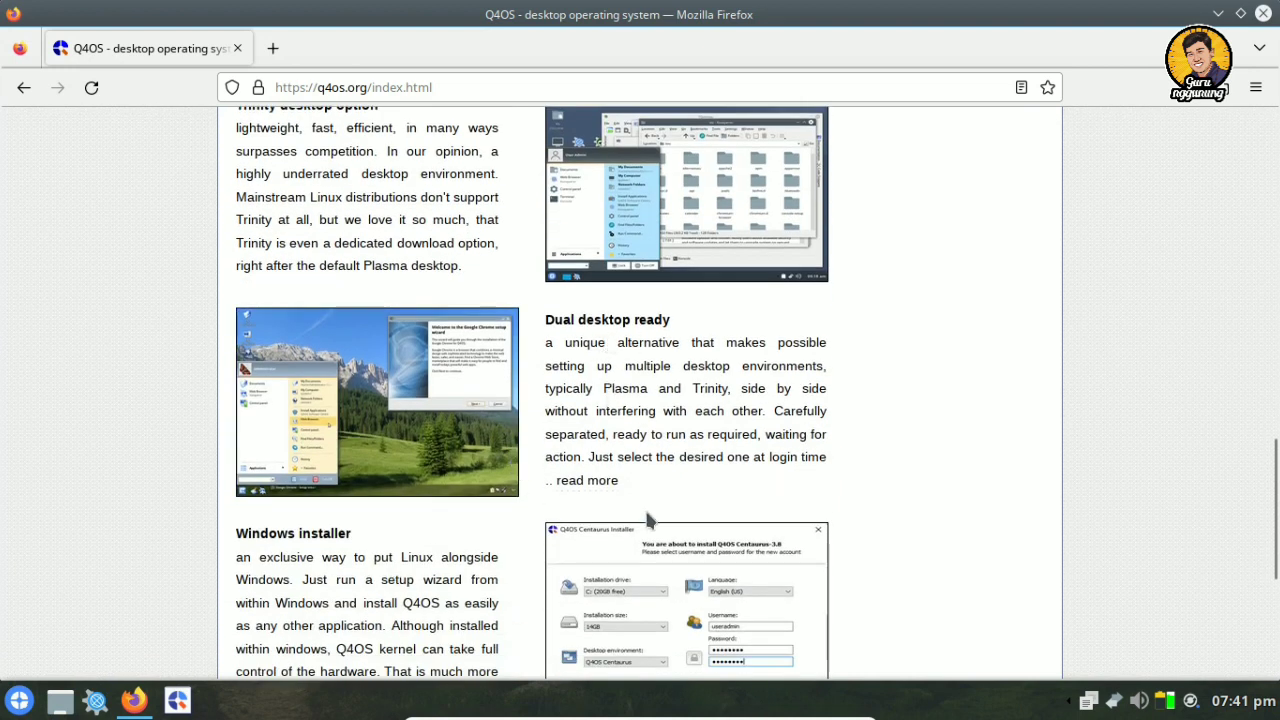
{"action": "scroll", "coordinate": [646, 520], "scroll_direction": "down", "scroll_amount": 5}
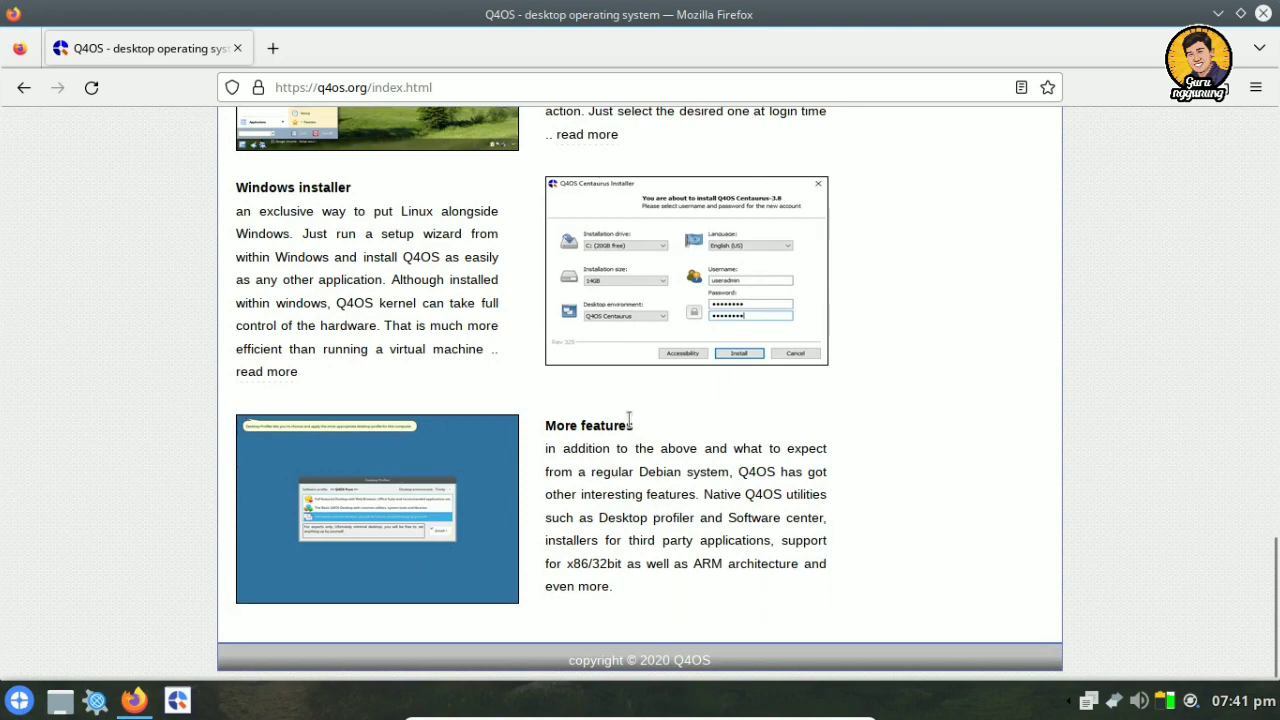
{"action": "scroll", "coordinate": [629, 420], "scroll_direction": "up", "scroll_amount": 15}
{"action": "scroll", "coordinate": [630, 428], "scroll_direction": "up", "scroll_amount": 8}
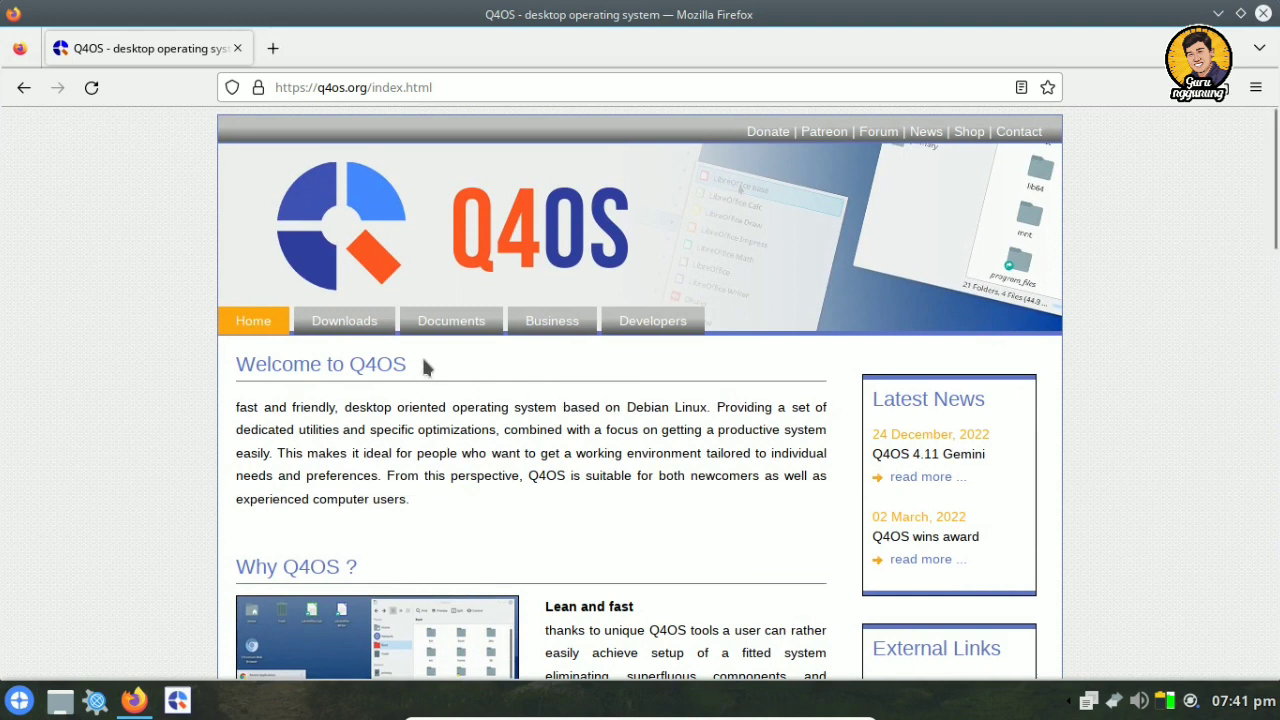
- Review the Q4OS Gemini installation media and minimal hardware requirements on the site's Downloads page, then minimize the browser
{"action": "left_click", "coordinate": [357, 332]}
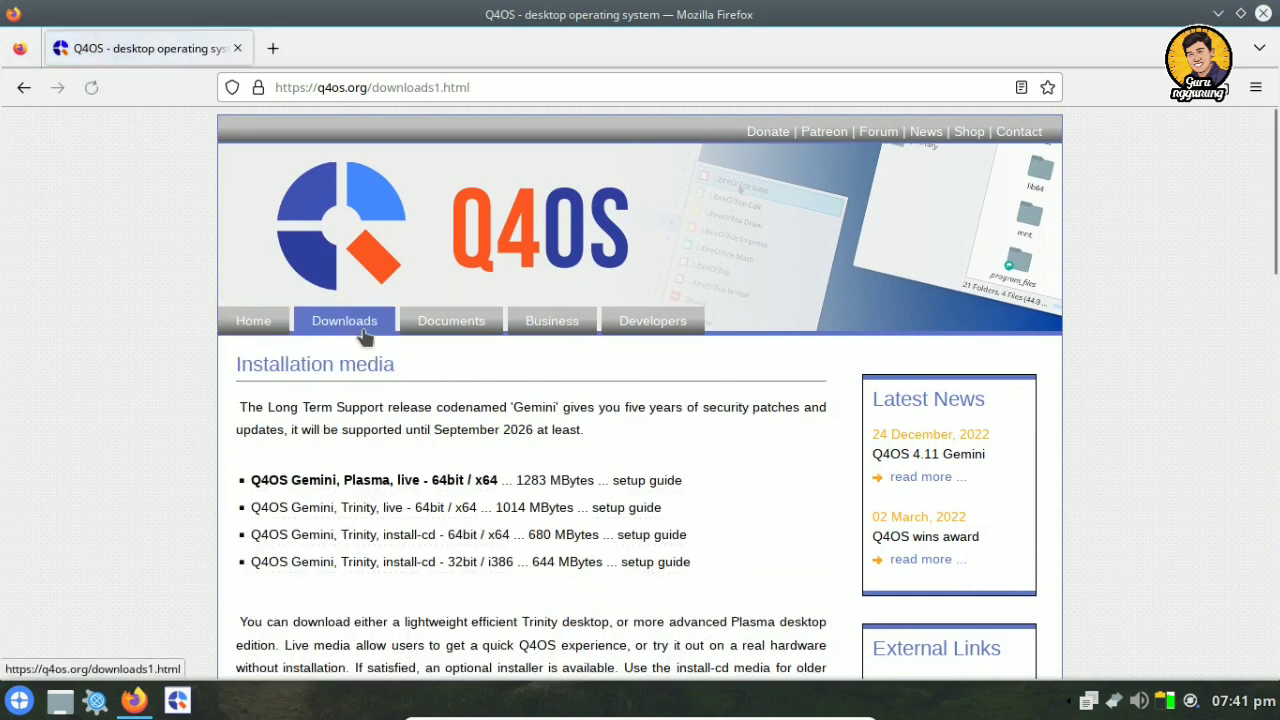
{"action": "scroll", "coordinate": [643, 458], "scroll_direction": "down", "scroll_amount": 2}
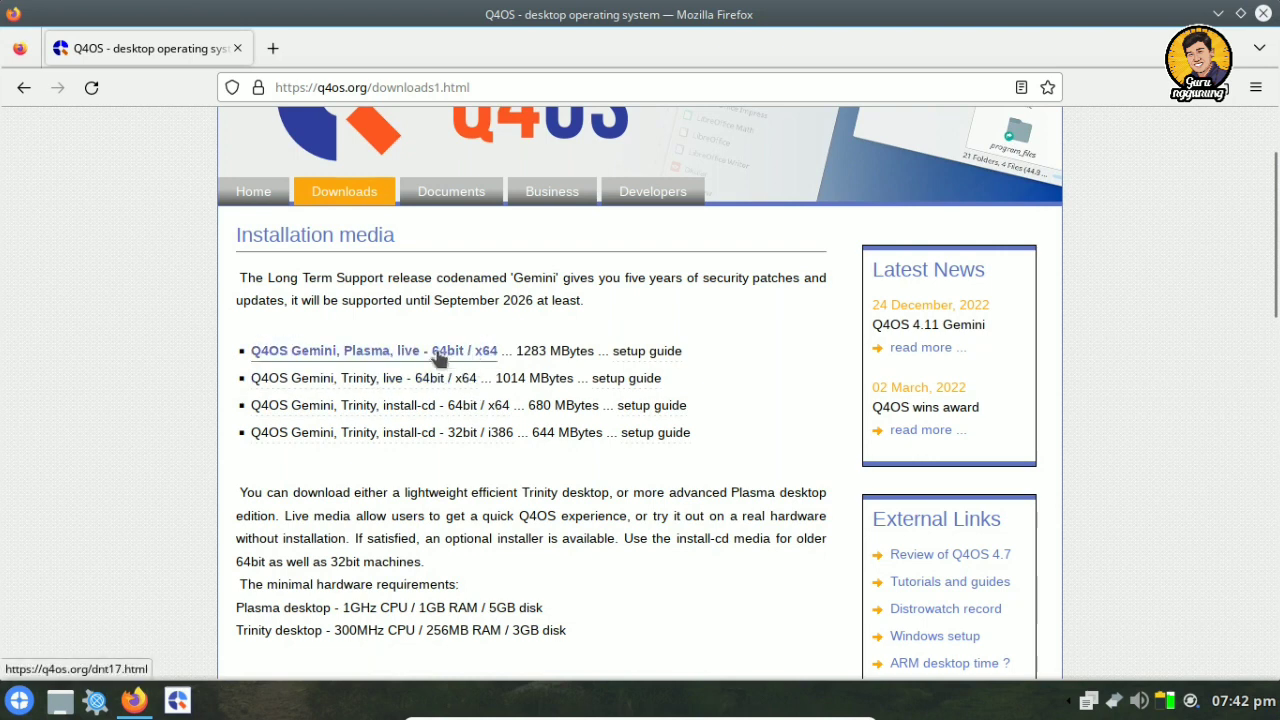
{"action": "left_click", "coordinate": [275, 357]}
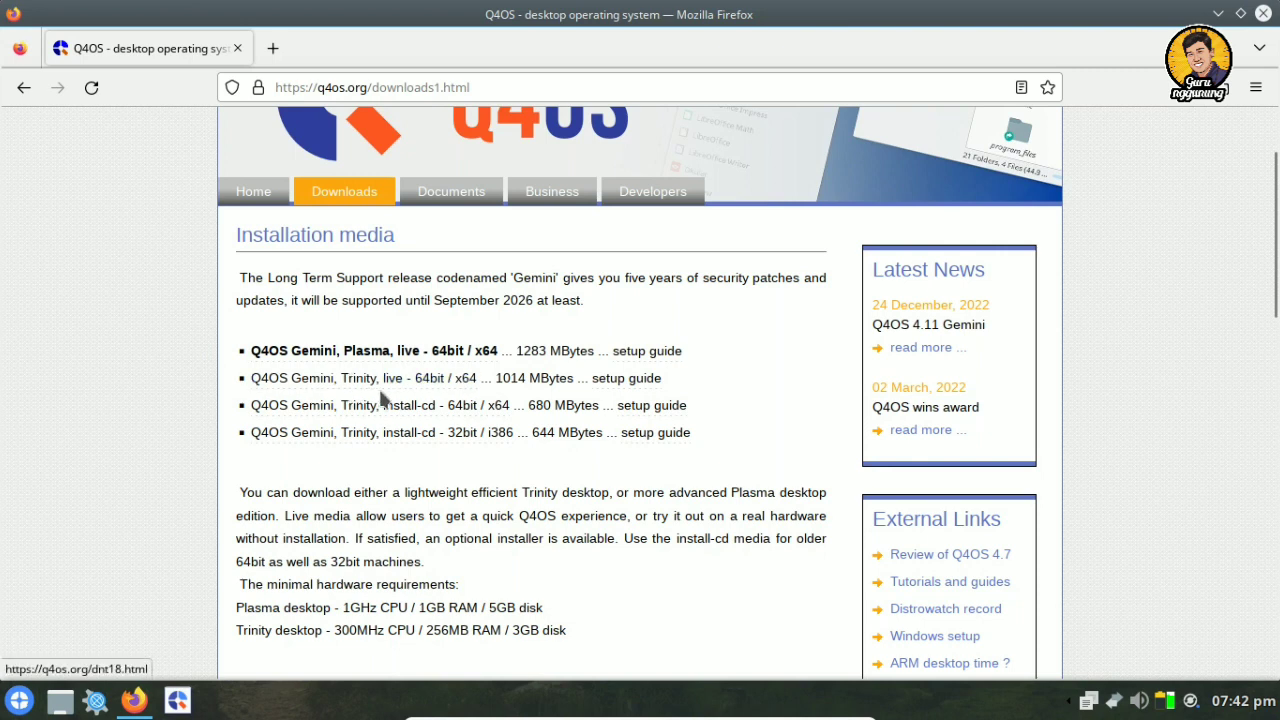
{"action": "scroll", "coordinate": [420, 482], "scroll_direction": "down", "scroll_amount": 5}
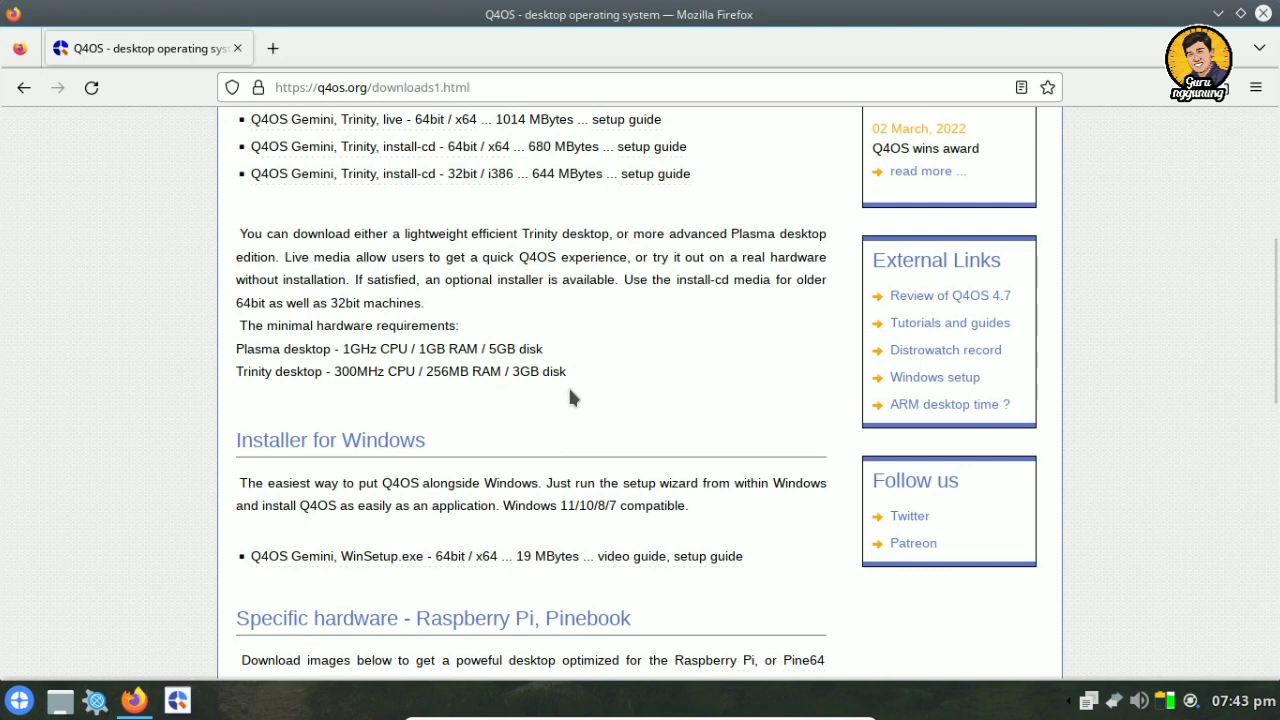
{"action": "scroll", "coordinate": [1148, 120], "scroll_direction": "up", "scroll_amount": 4}
{"action": "left_click", "coordinate": [1217, 18]}
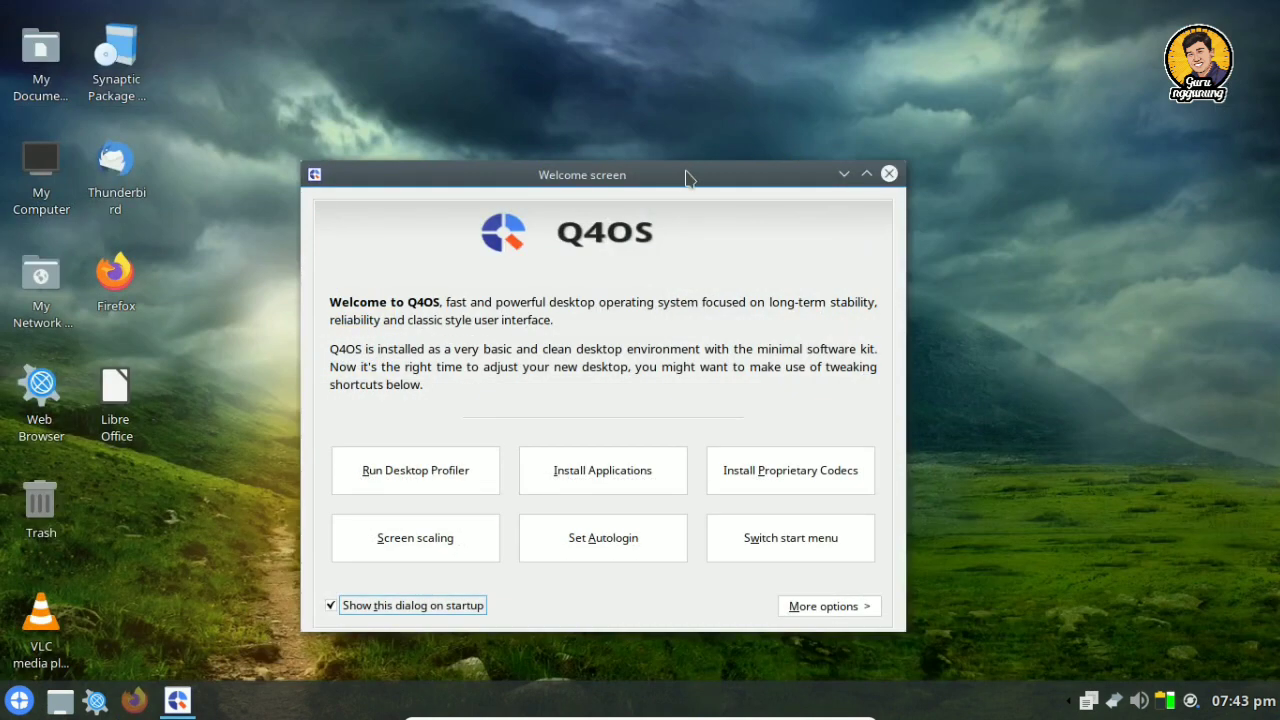
- Reposition the Welcome screen, run the Desktop Profiler, and preview the full featured, basic and minimal software profiles
{"action": "left_click_drag", "start_coordinate": [688, 176], "coordinate": [745, 134]}
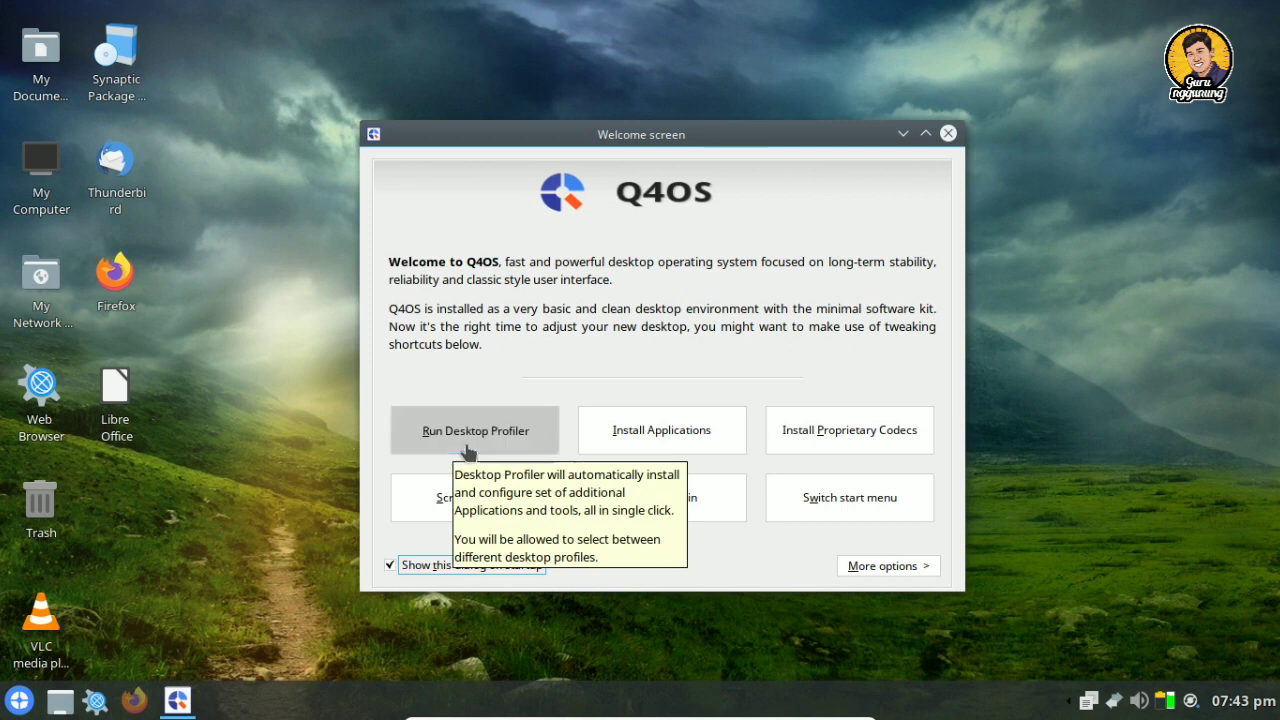
{"action": "key", "text": "alt+F4"}
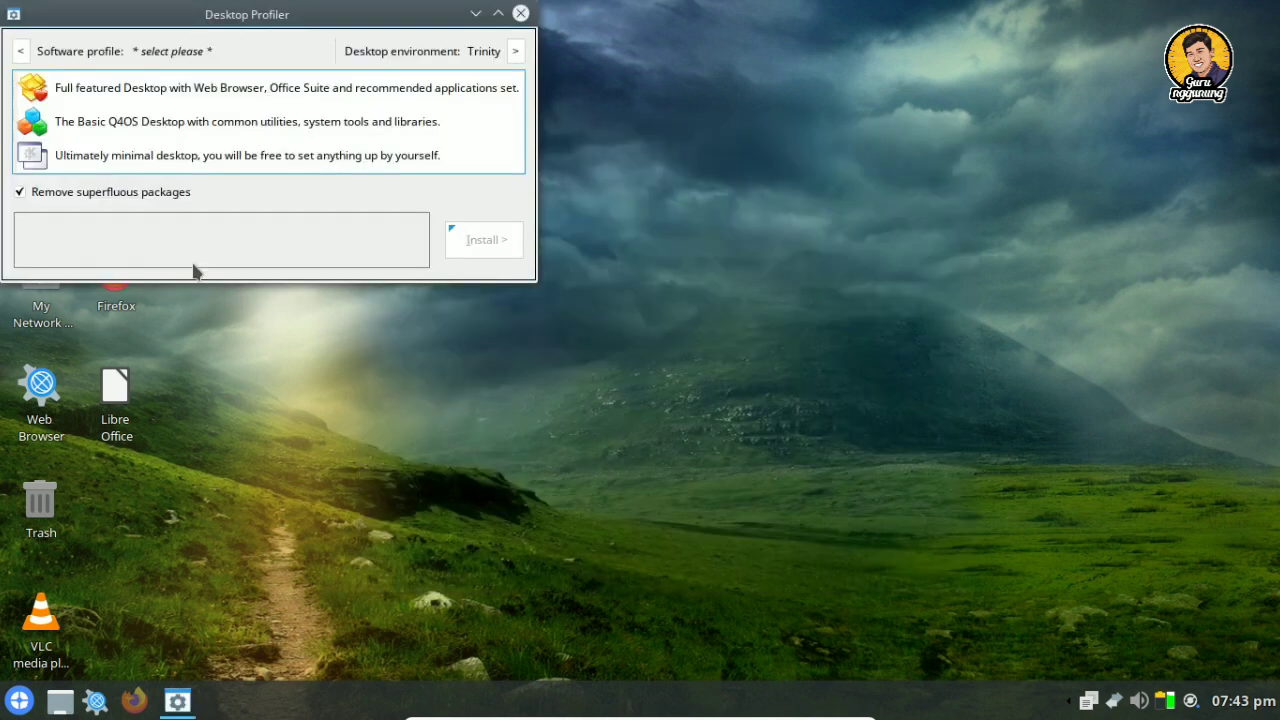
{"action": "left_click", "coordinate": [232, 87]}
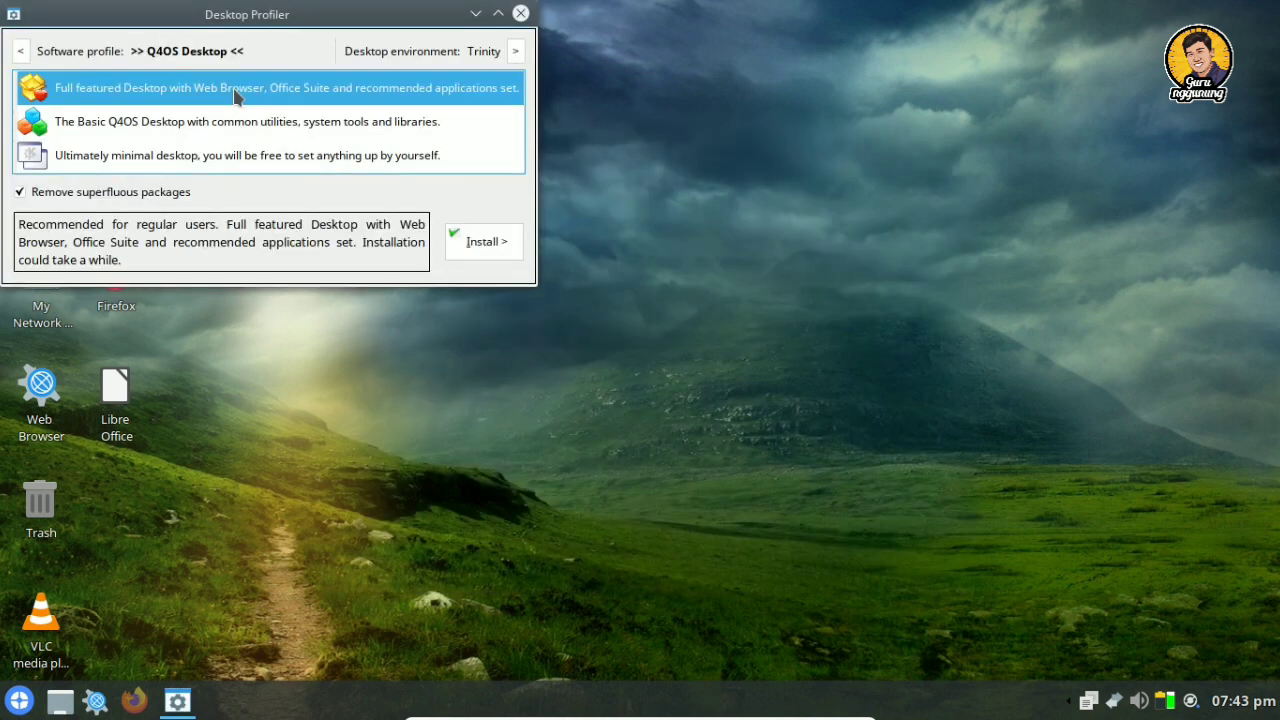
{"action": "left_click", "coordinate": [237, 124]}
{"action": "left_click", "coordinate": [227, 160]}
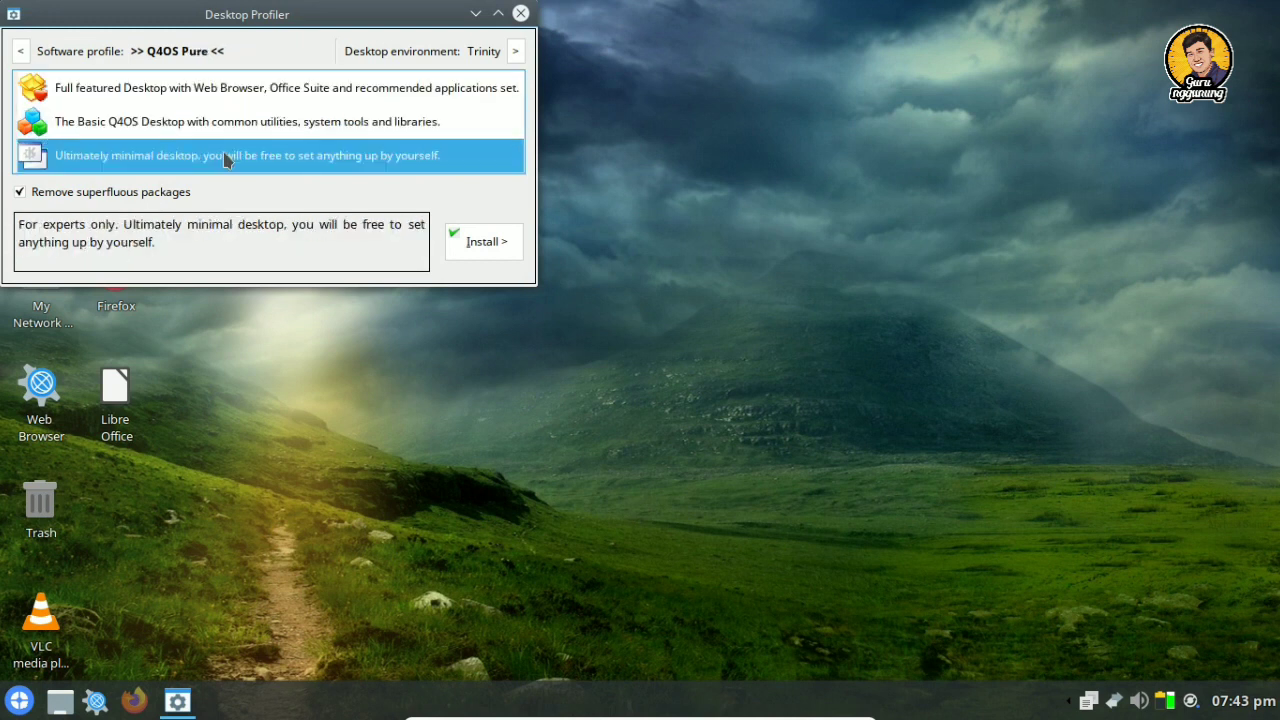
{"action": "left_click", "coordinate": [224, 97]}
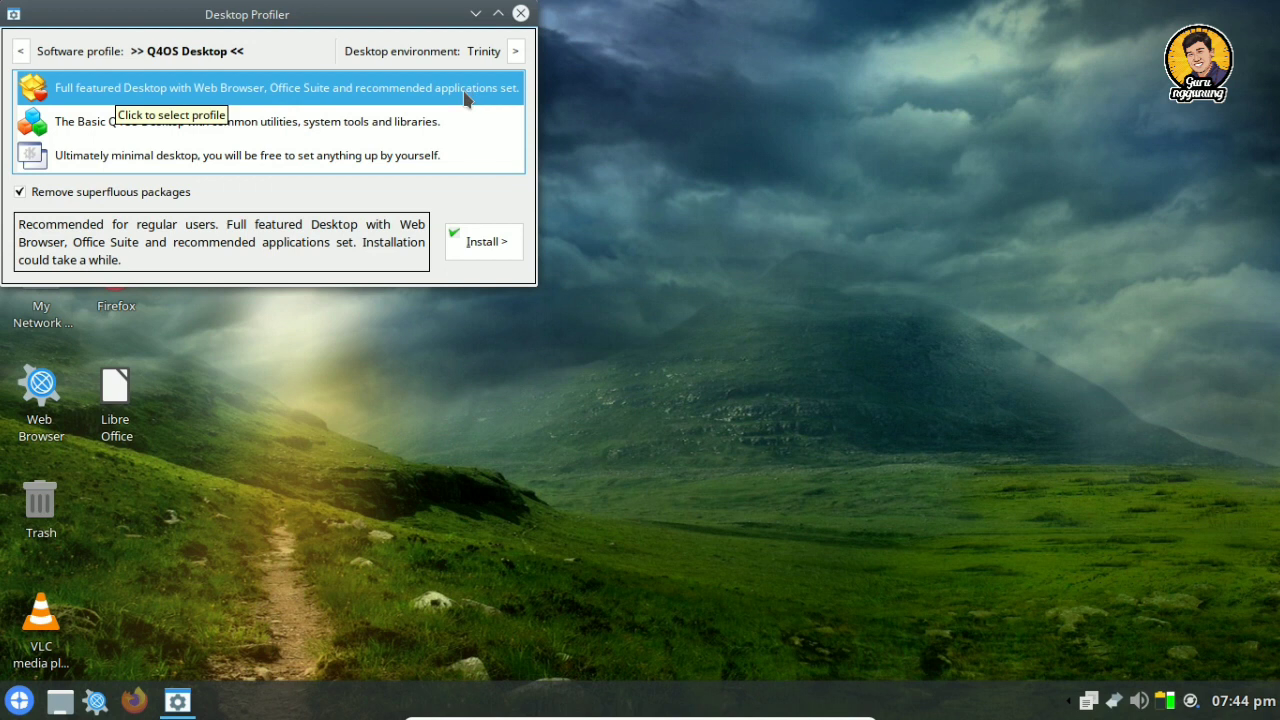
- Compare the descriptions of the Q4OS Desktop, Basic and Pure profiles, and close the Desktop Profiler without installing
{"action": "left_click", "coordinate": [407, 130]}
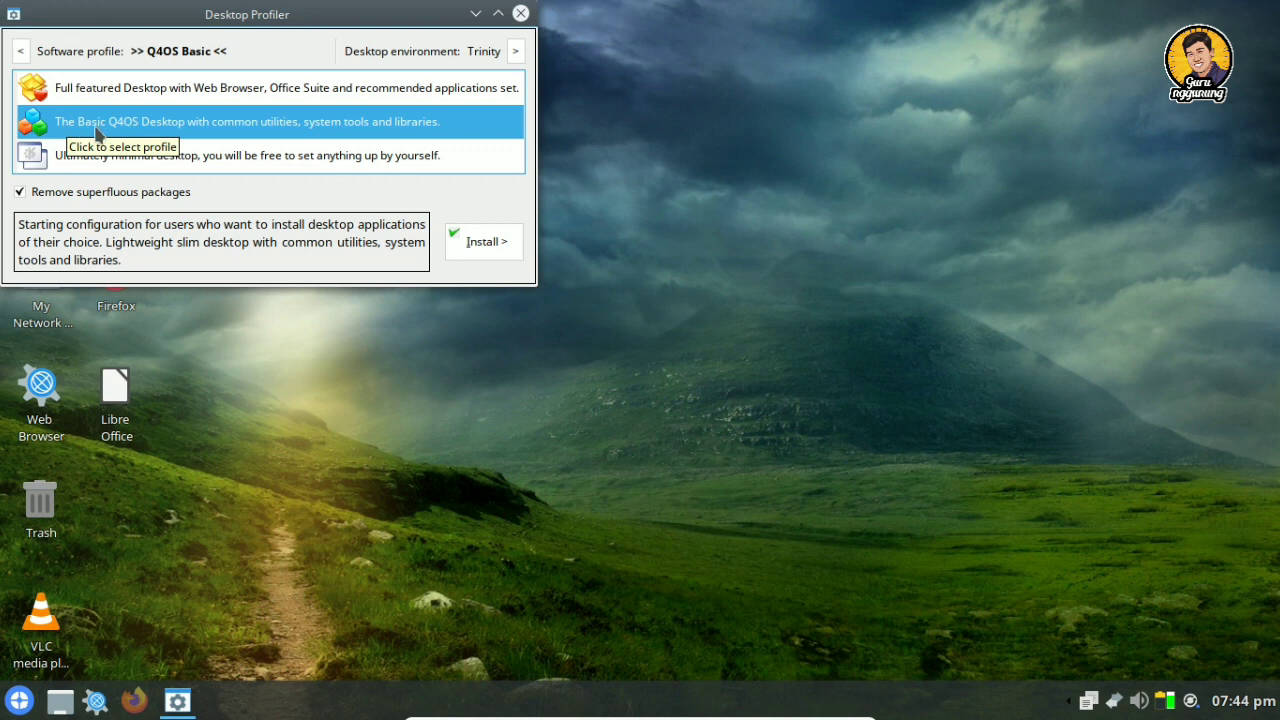
{"action": "left_click", "coordinate": [113, 90]}
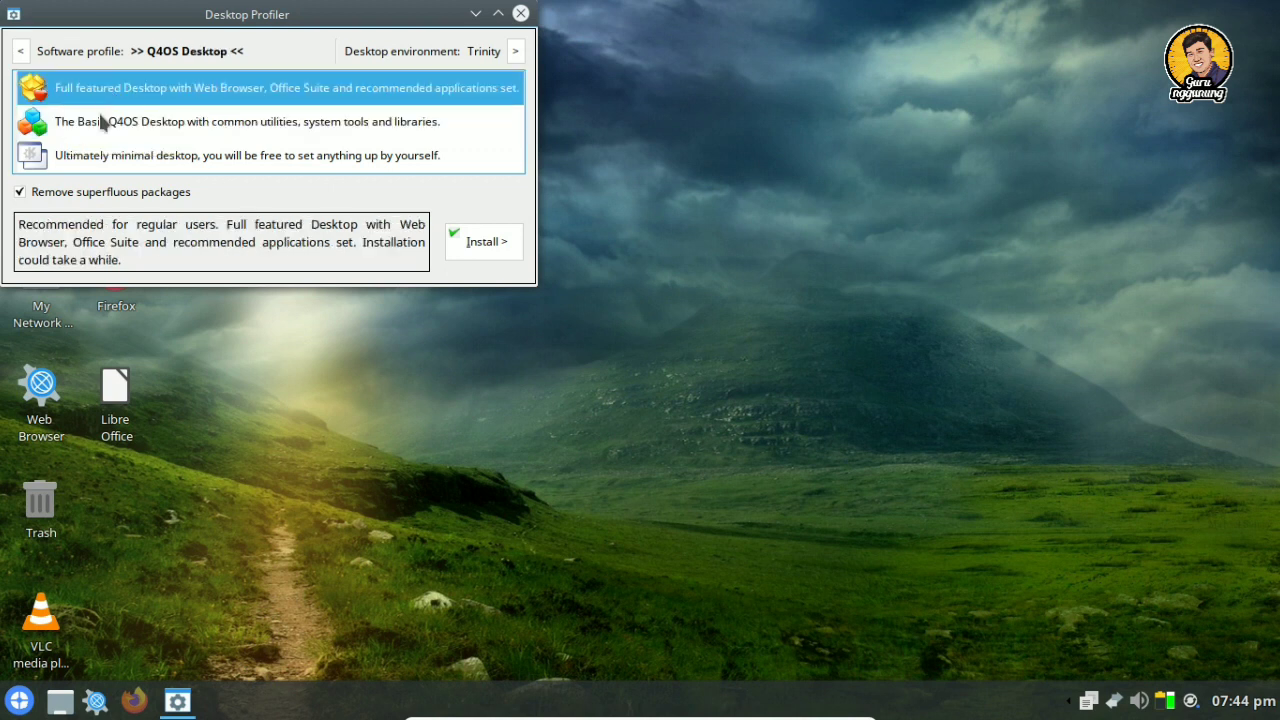
{"action": "left_click", "coordinate": [102, 122]}
{"action": "left_click", "coordinate": [108, 162]}
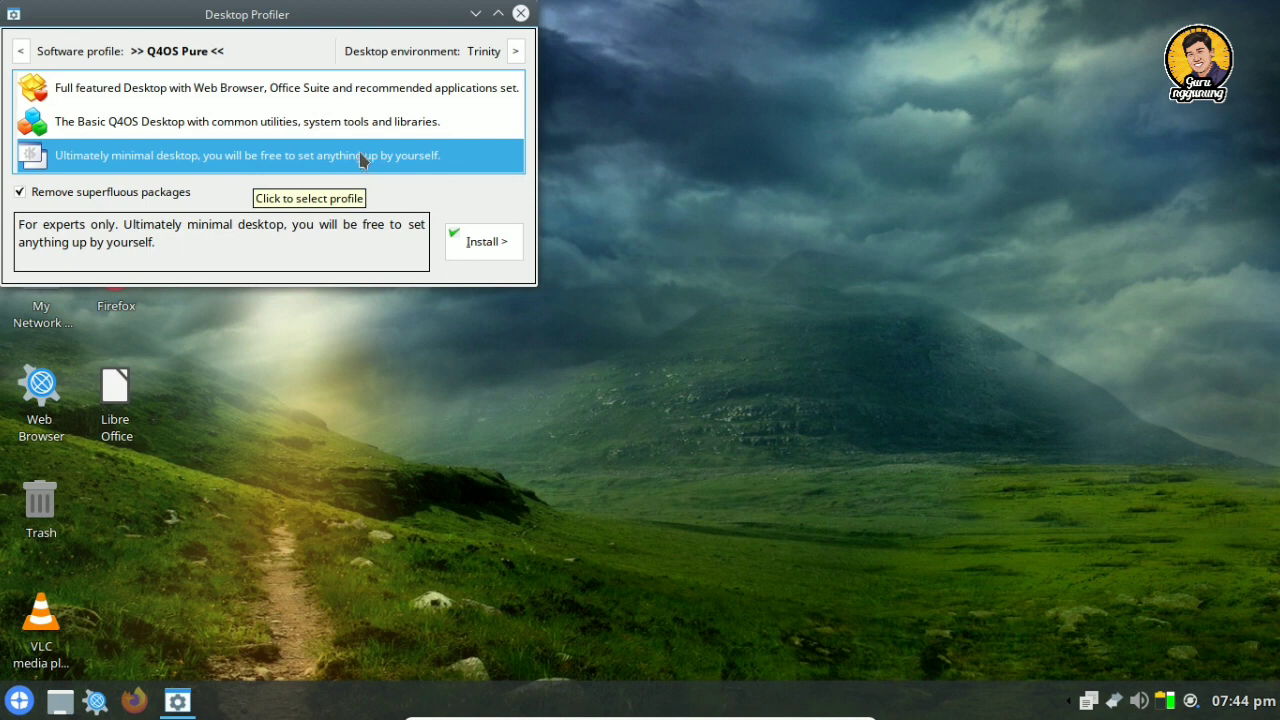
{"action": "left_click", "coordinate": [366, 92]}
{"action": "left_click", "coordinate": [310, 124]}
{"action": "left_click", "coordinate": [298, 152]}
{"action": "left_click", "coordinate": [294, 96]}
{"action": "left_click", "coordinate": [286, 122]}
{"action": "left_click", "coordinate": [305, 97]}
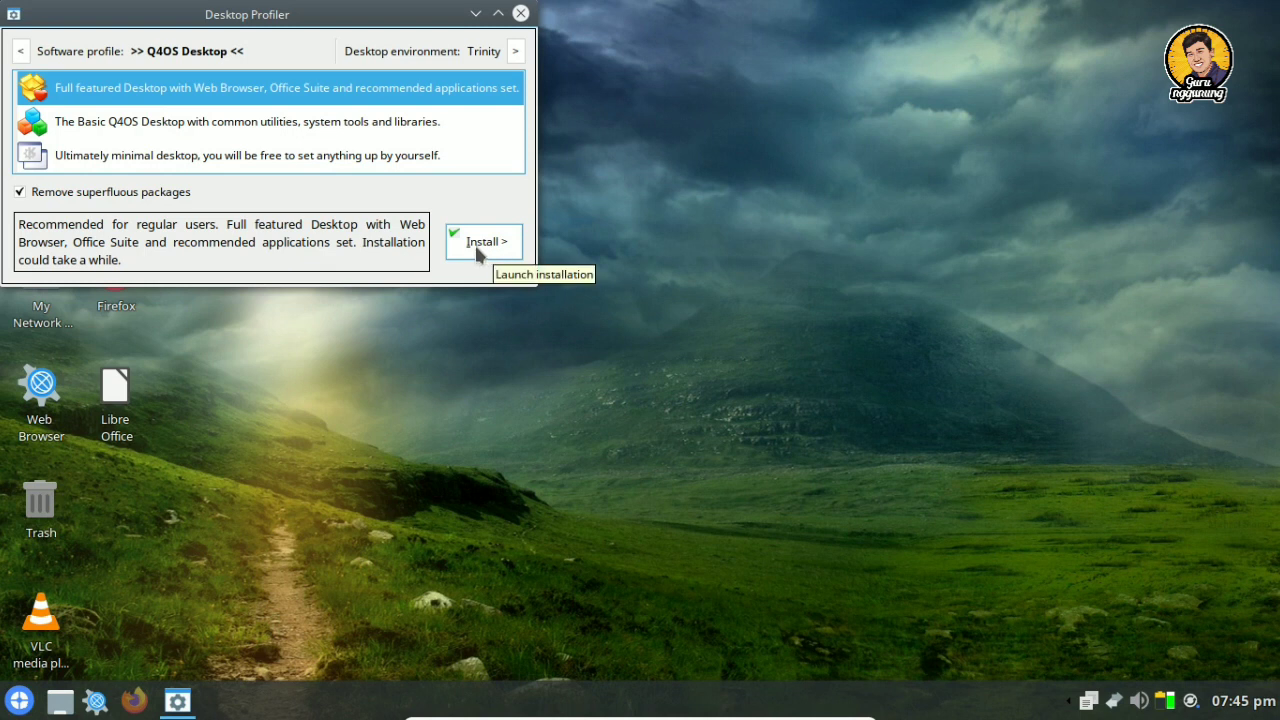
{"action": "left_click", "coordinate": [521, 13]}
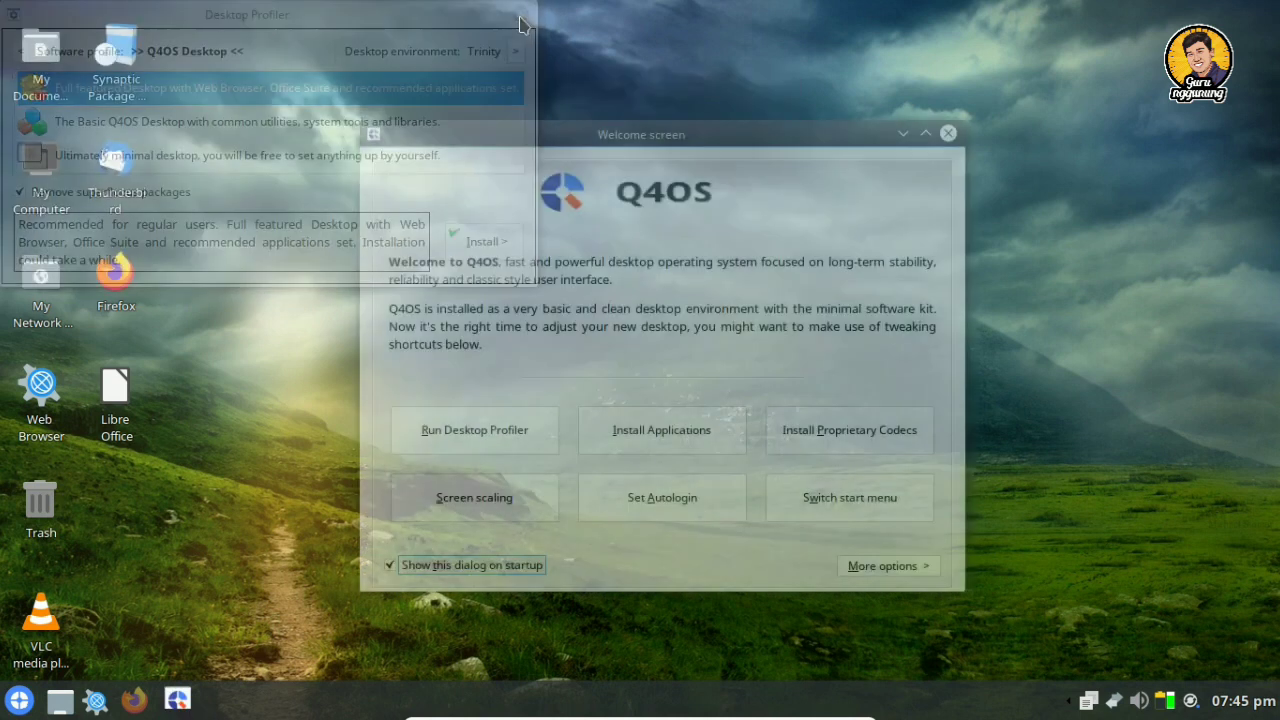
- Open the Software Centre from the Welcome screen, look over the featured applications, and close it
{"action": "left_click", "coordinate": [651, 437]}
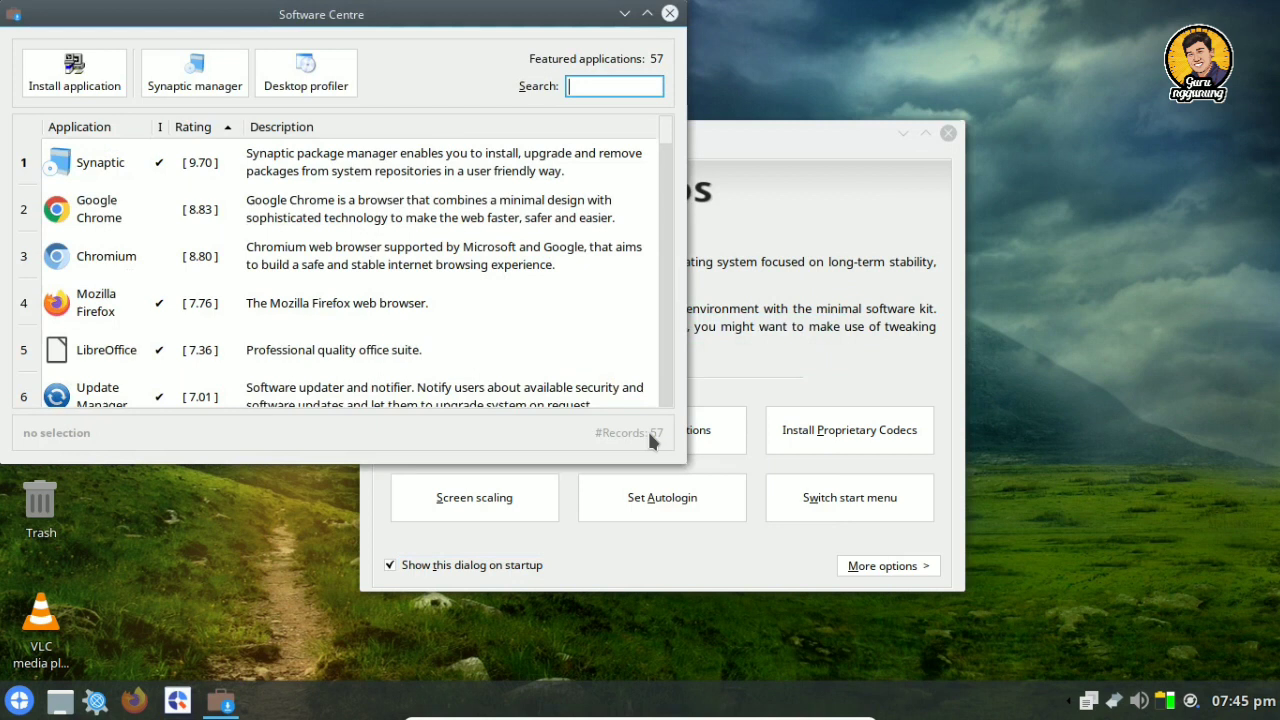
{"action": "key", "text": "Tab"}
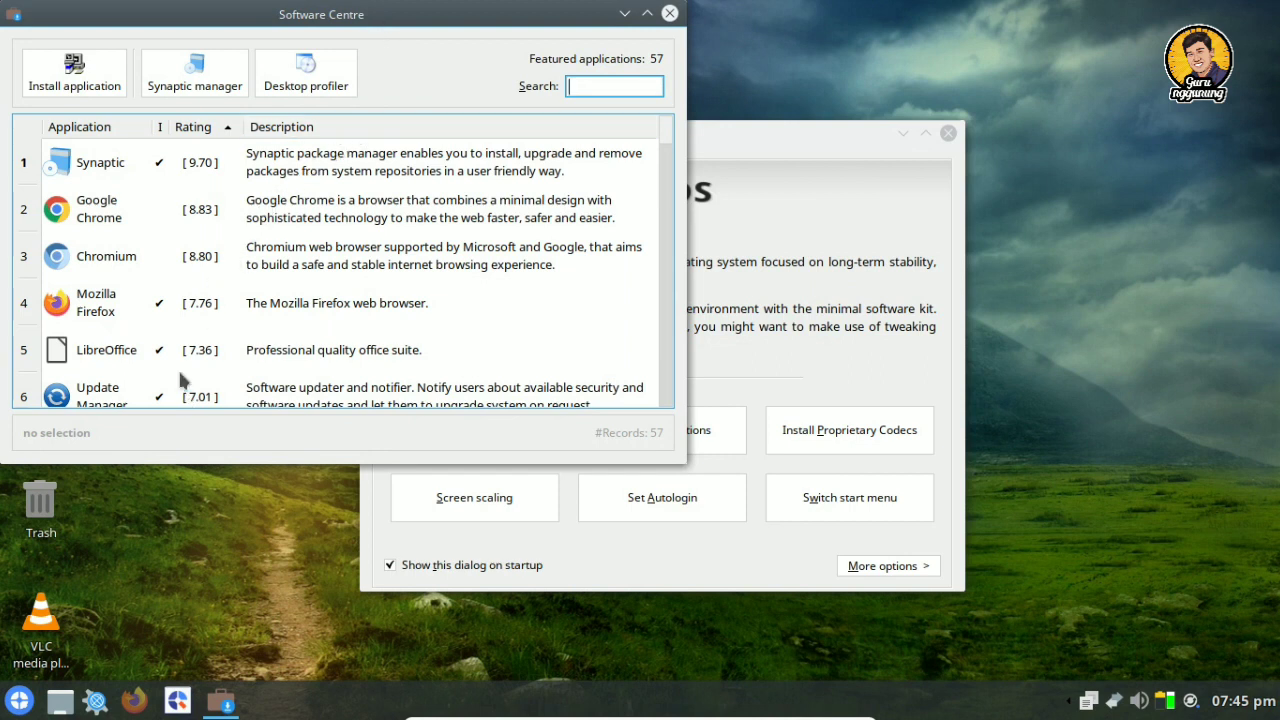
{"action": "left_click", "coordinate": [670, 14]}
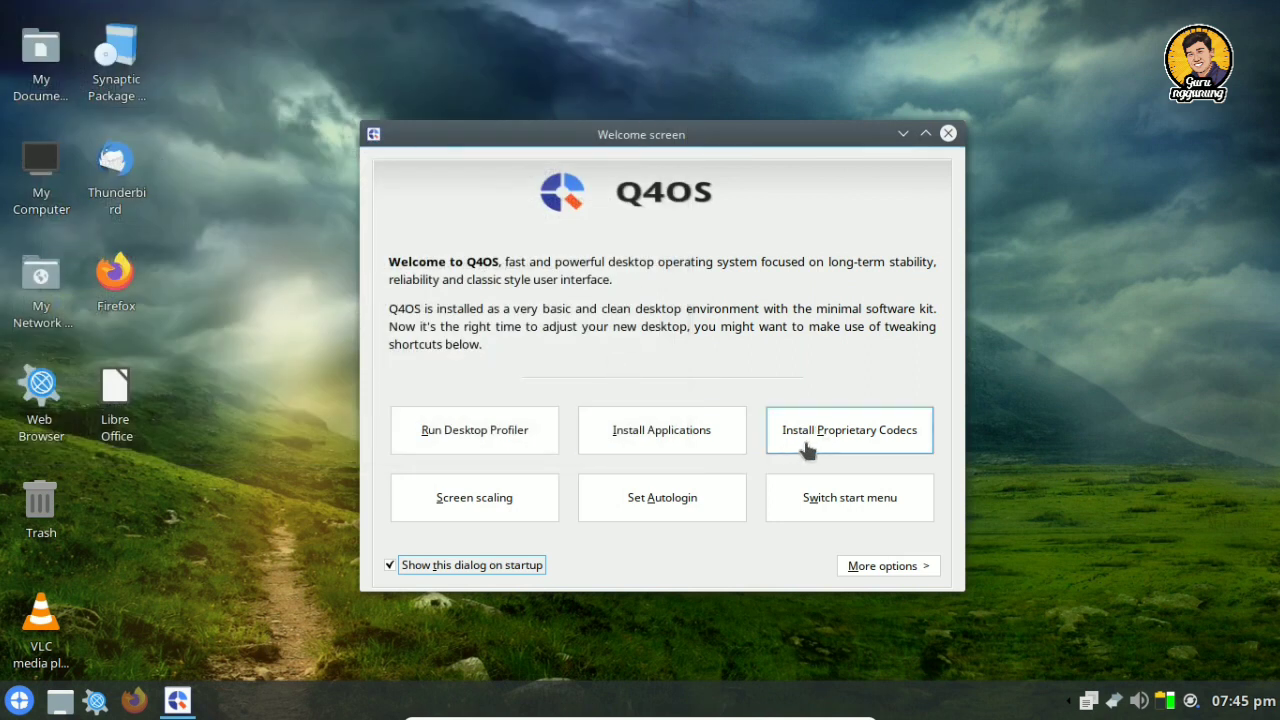
- View the Multimedia Codecs setup wizard, cancel it, and check the descriptions of the screen scaling and autologin options
{"action": "left_click", "coordinate": [846, 448]}
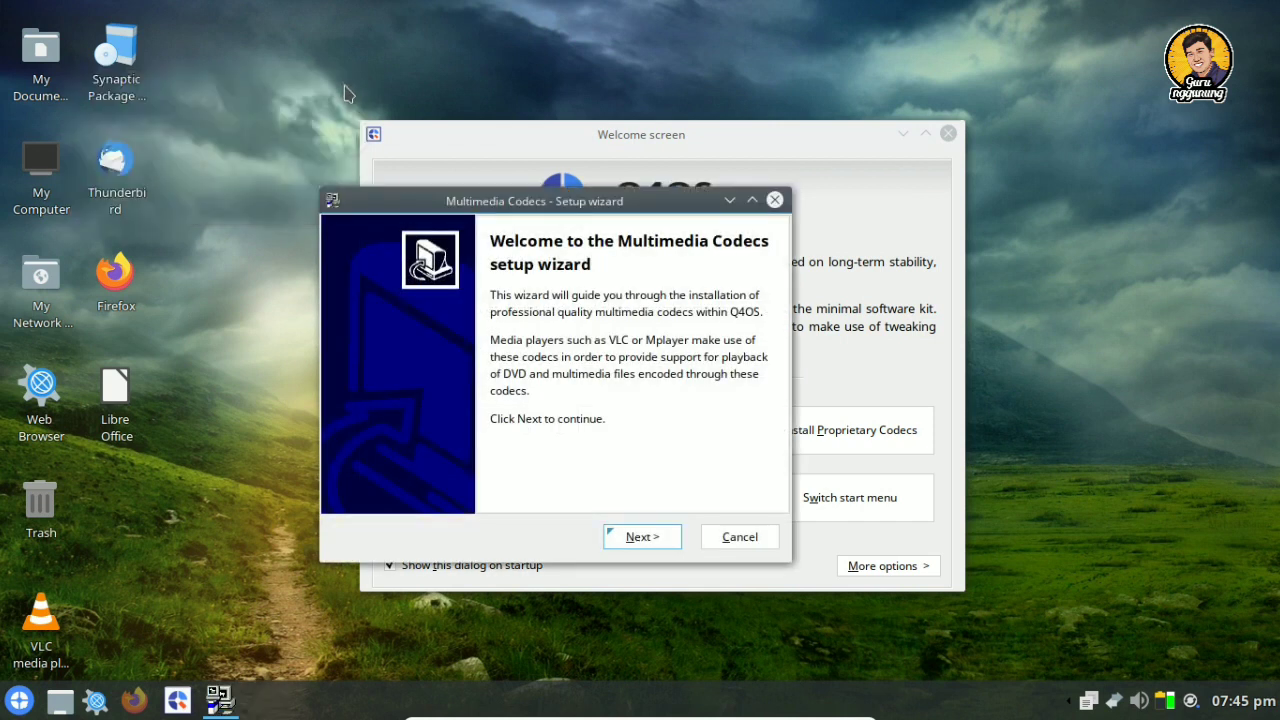
{"action": "left_click", "coordinate": [740, 536]}
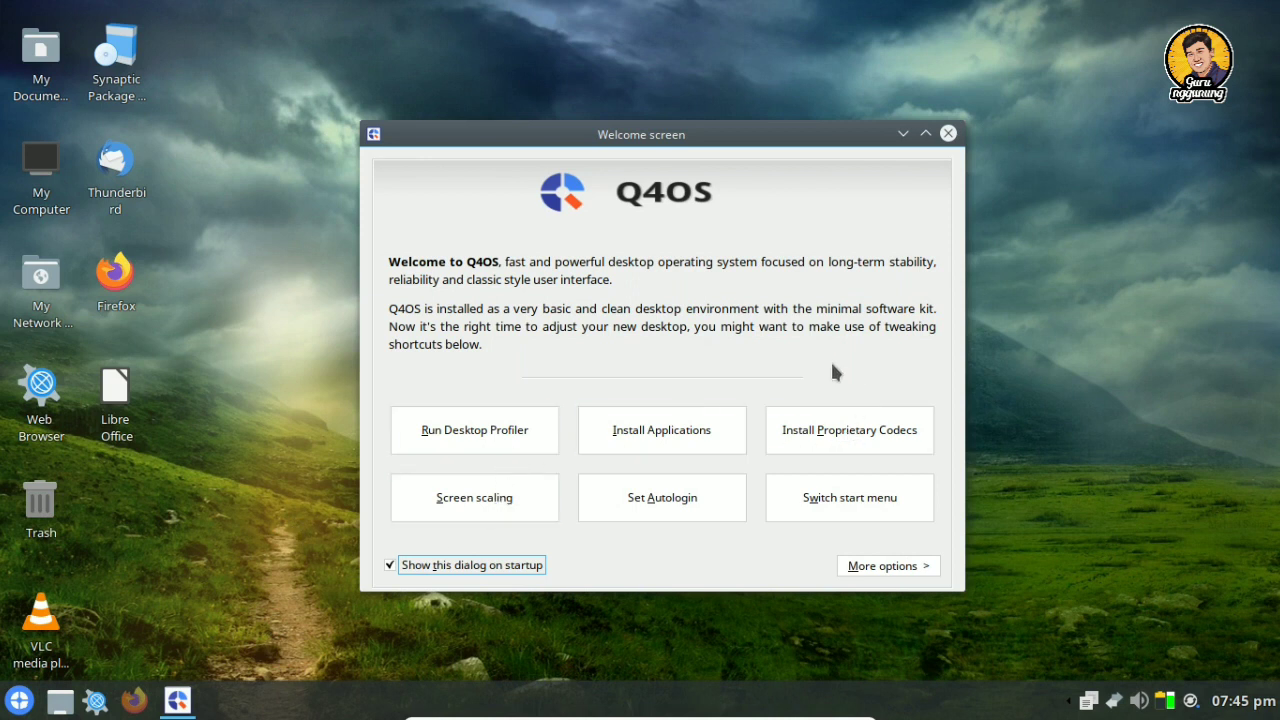
{"action": "left_click", "coordinate": [488, 512]}
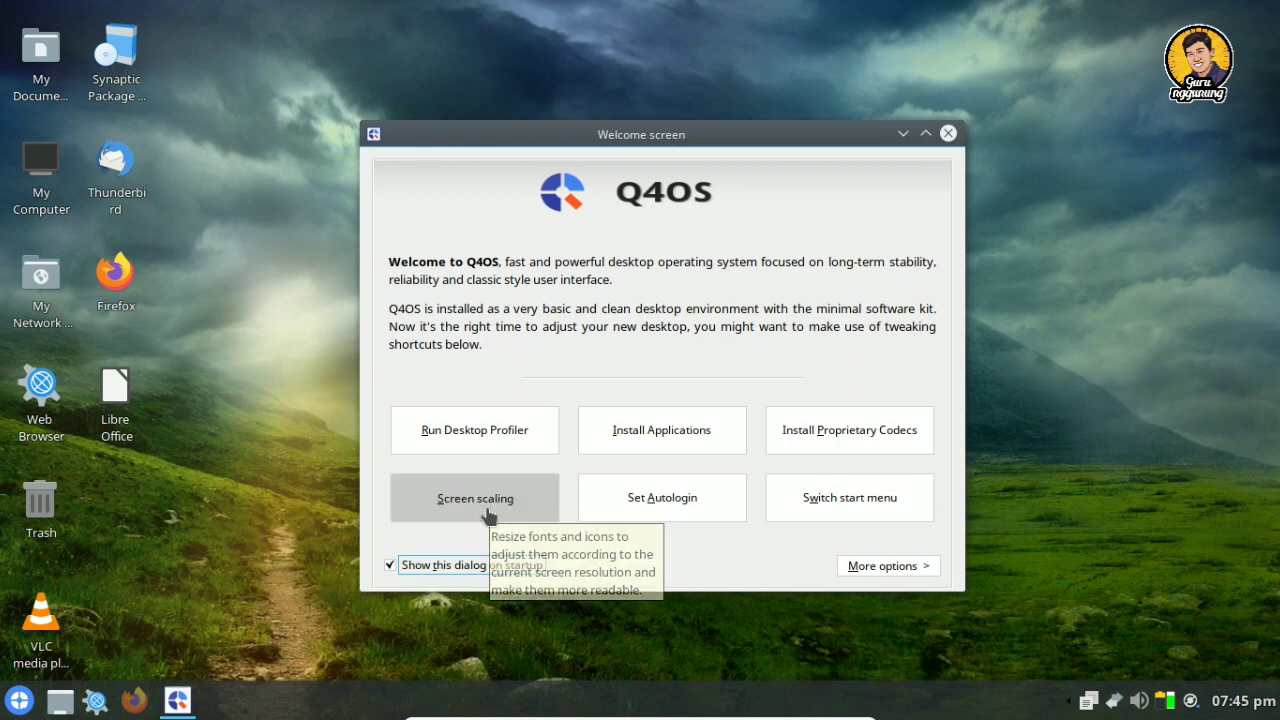
{"action": "left_click", "coordinate": [397, 535]}
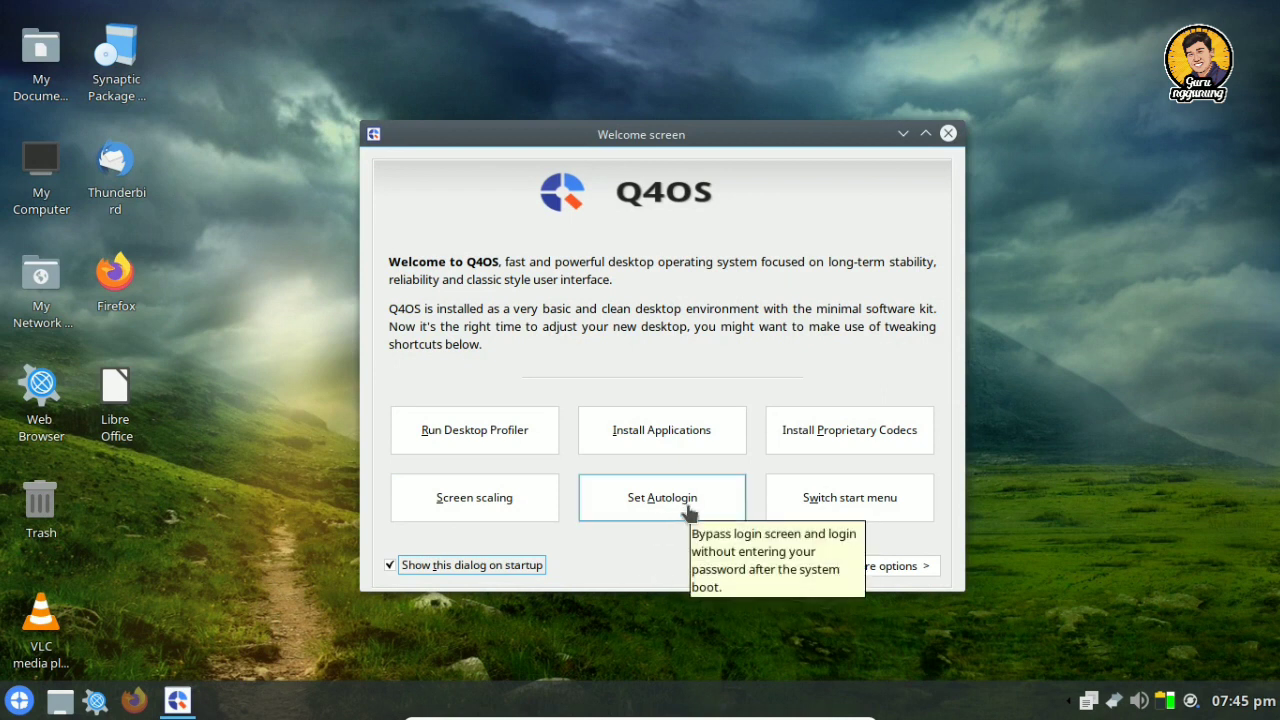
- Open the start menu configuration, view the current Bourbon menu, try the KickOff and Classic types, and cancel
{"action": "left_click", "coordinate": [876, 513]}
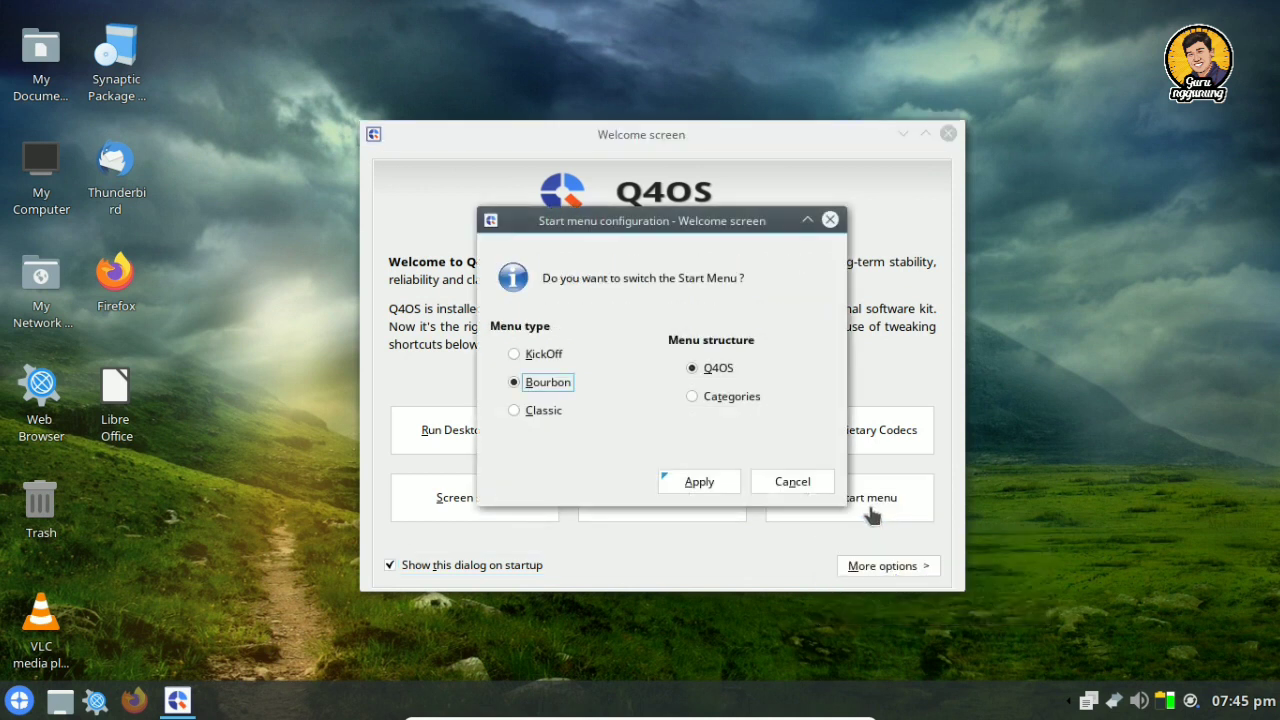
{"action": "left_click", "coordinate": [21, 702]}
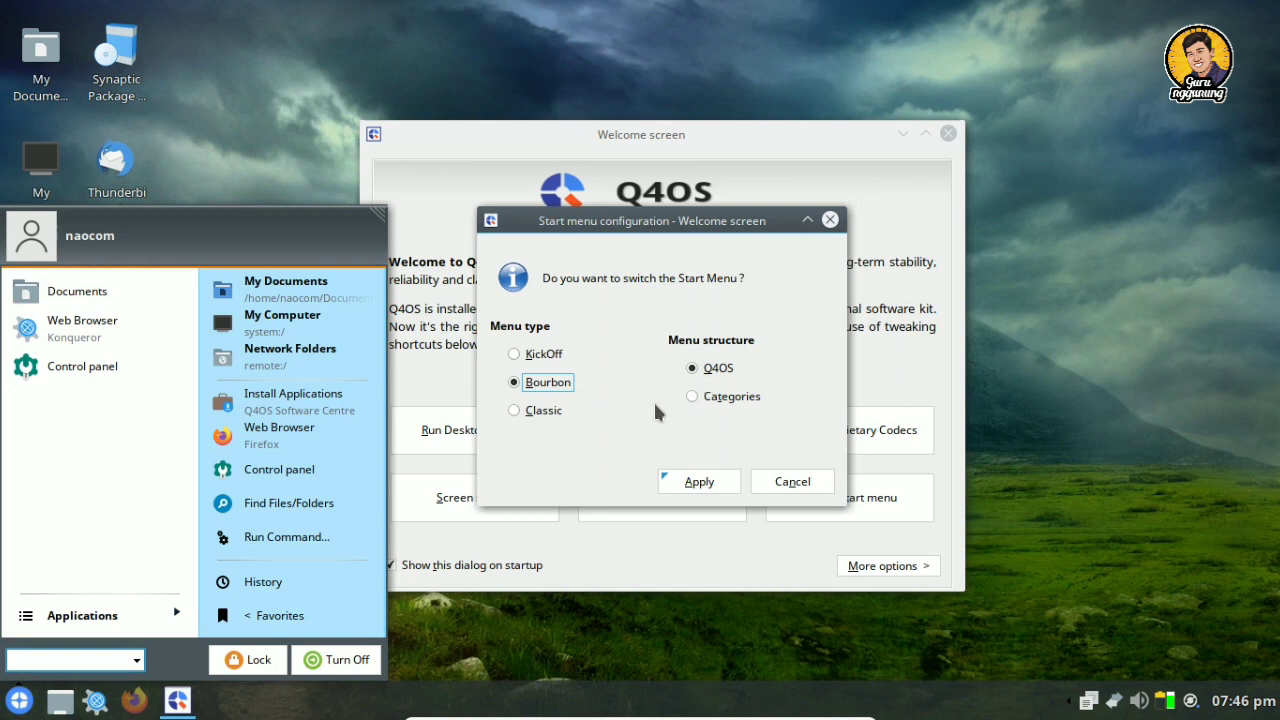
{"action": "left_click", "coordinate": [640, 418]}
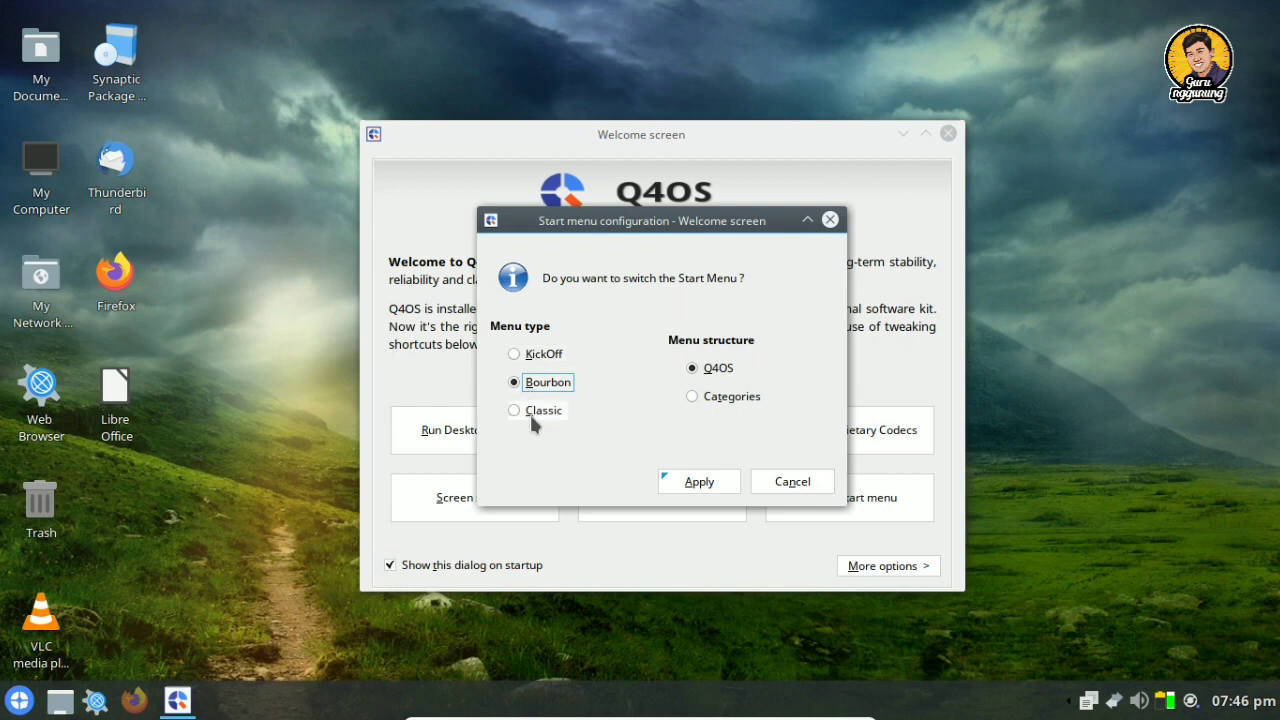
{"action": "left_click", "coordinate": [541, 362]}
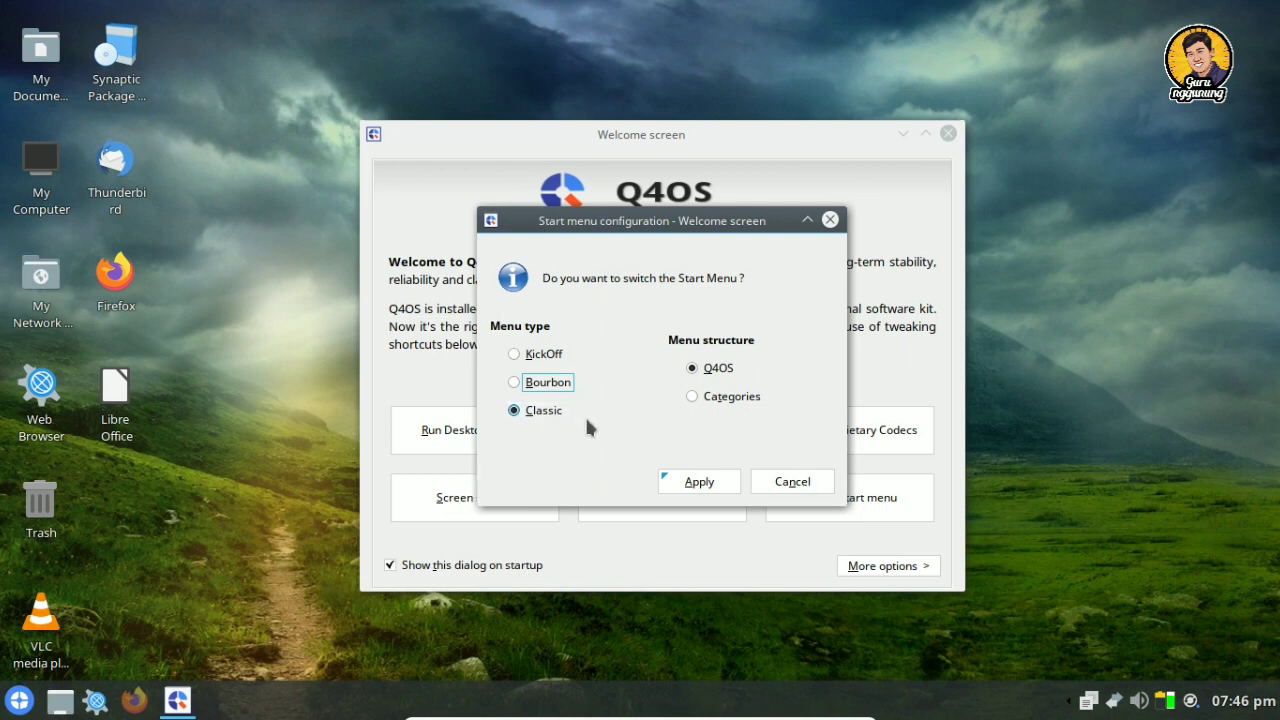
{"action": "left_click", "coordinate": [784, 487]}
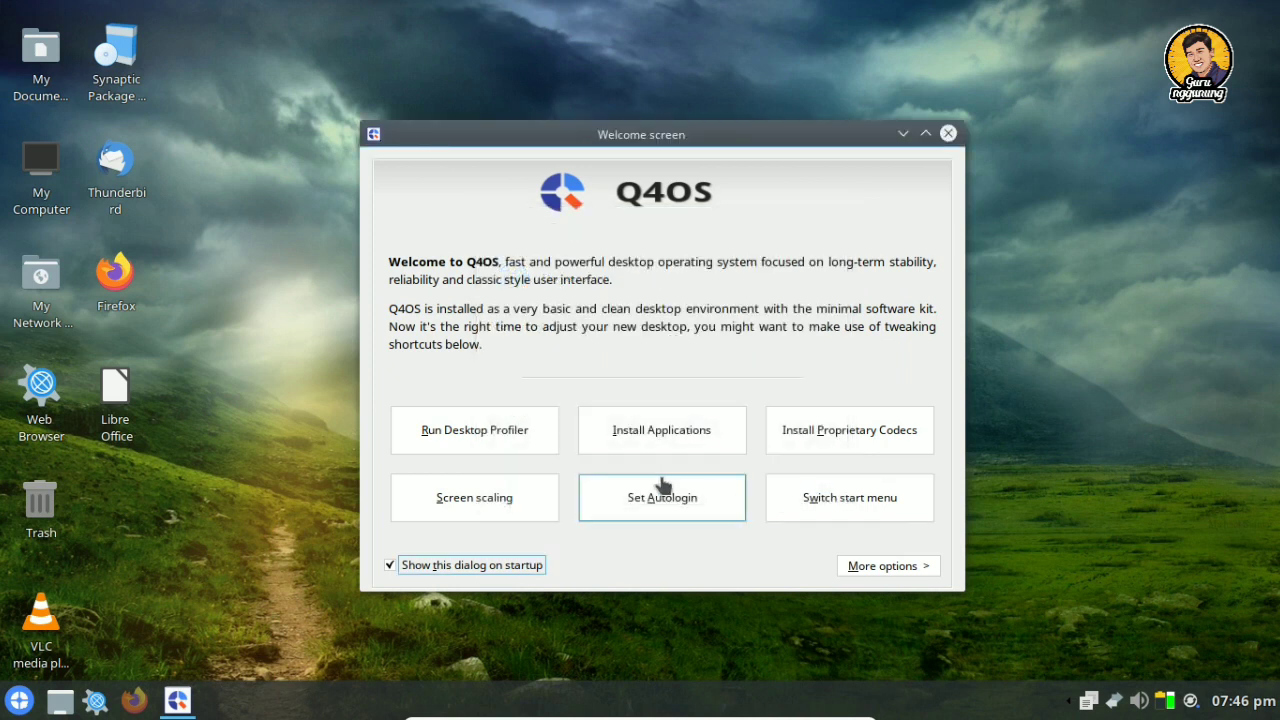
- Find and launch konsole through the start menu search, and run neofetch in it
{"action": "left_click", "coordinate": [20, 702]}
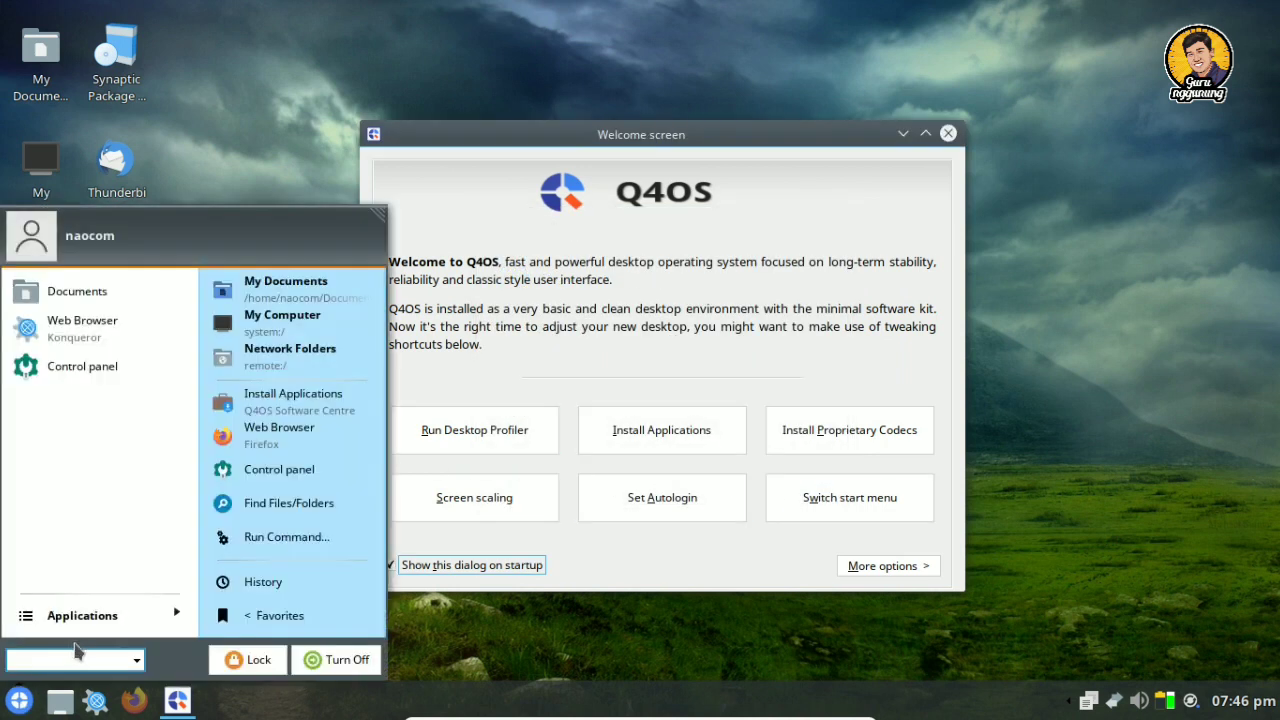
{"action": "type", "text": "konsole"}
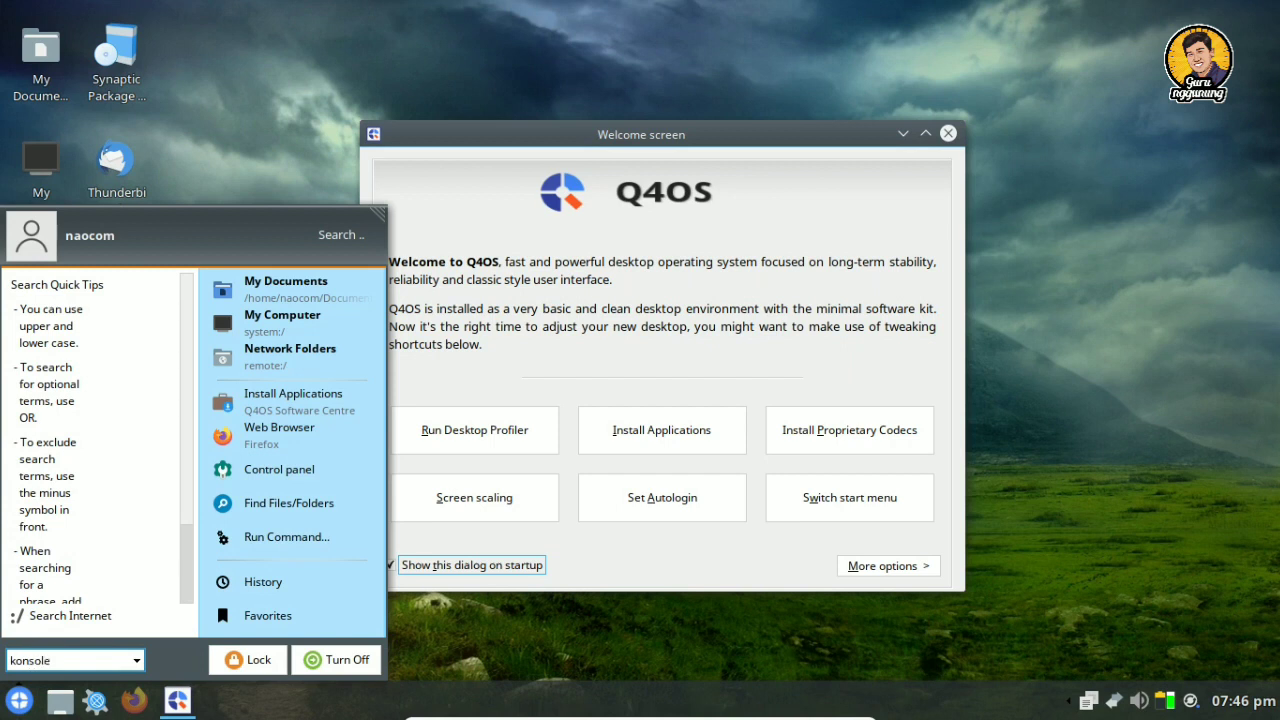
{"action": "key", "text": "Return"}
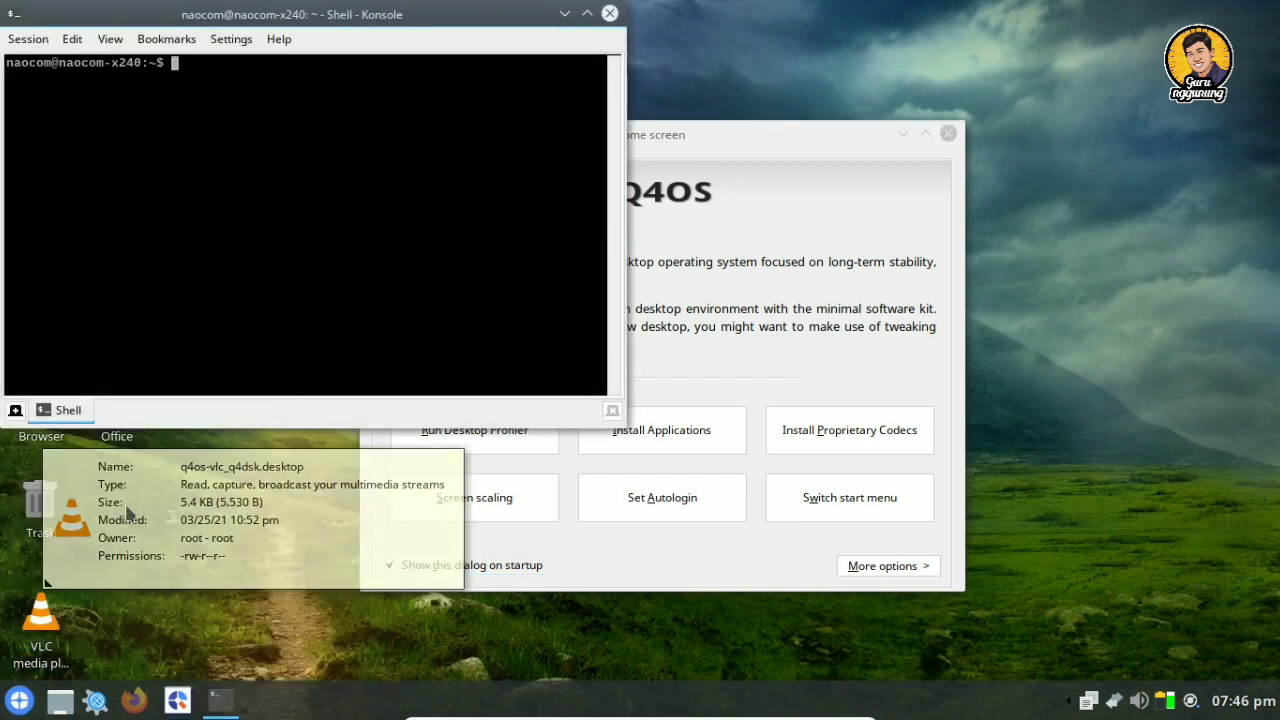
{"action": "type", "text": "n"}
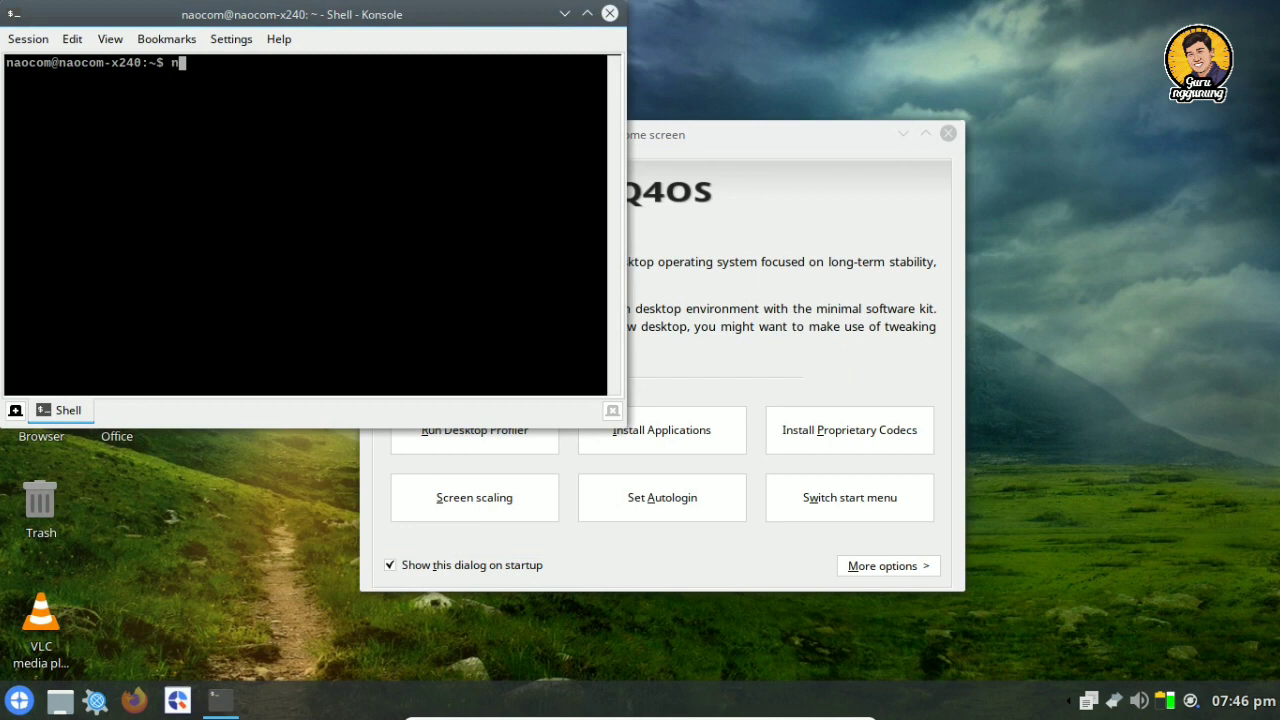
{"action": "type", "text": "eofetch"}
{"action": "key", "text": "Return"}
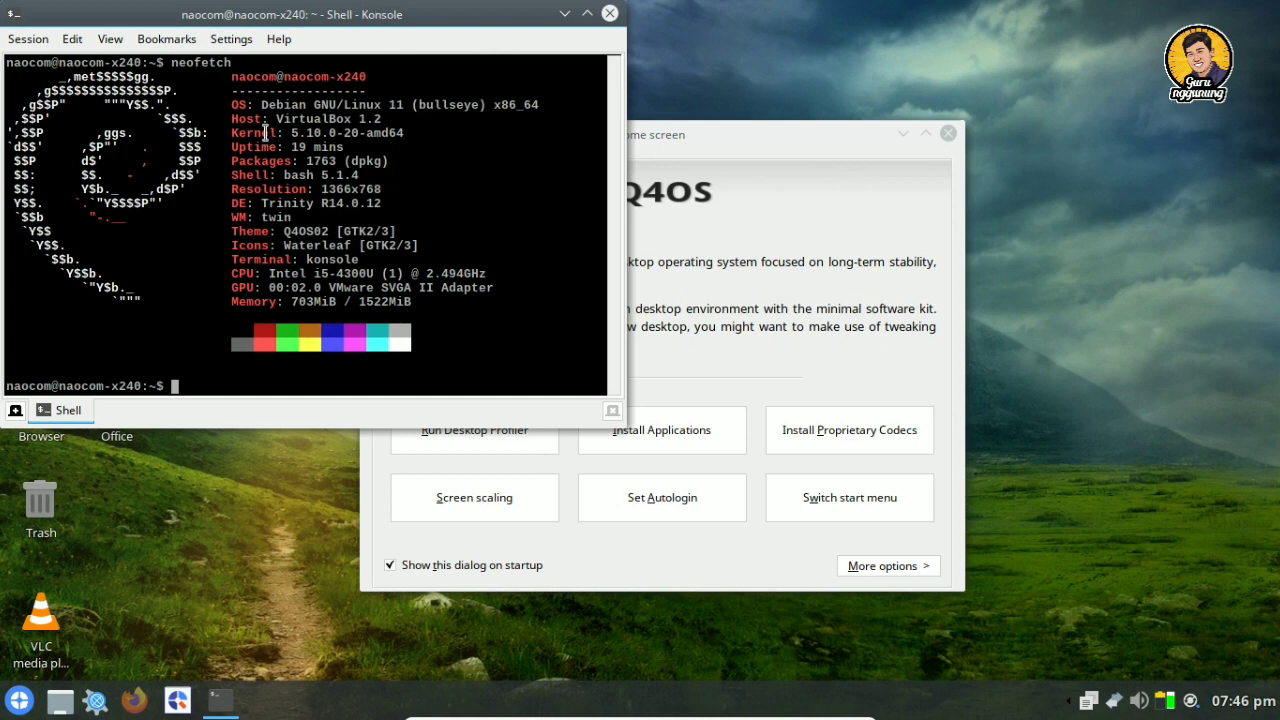
- Reposition the Konsole window, examine the system details including the memory line, and close the terminal
{"action": "left_click_drag", "start_coordinate": [362, 15], "coordinate": [448, 40]}
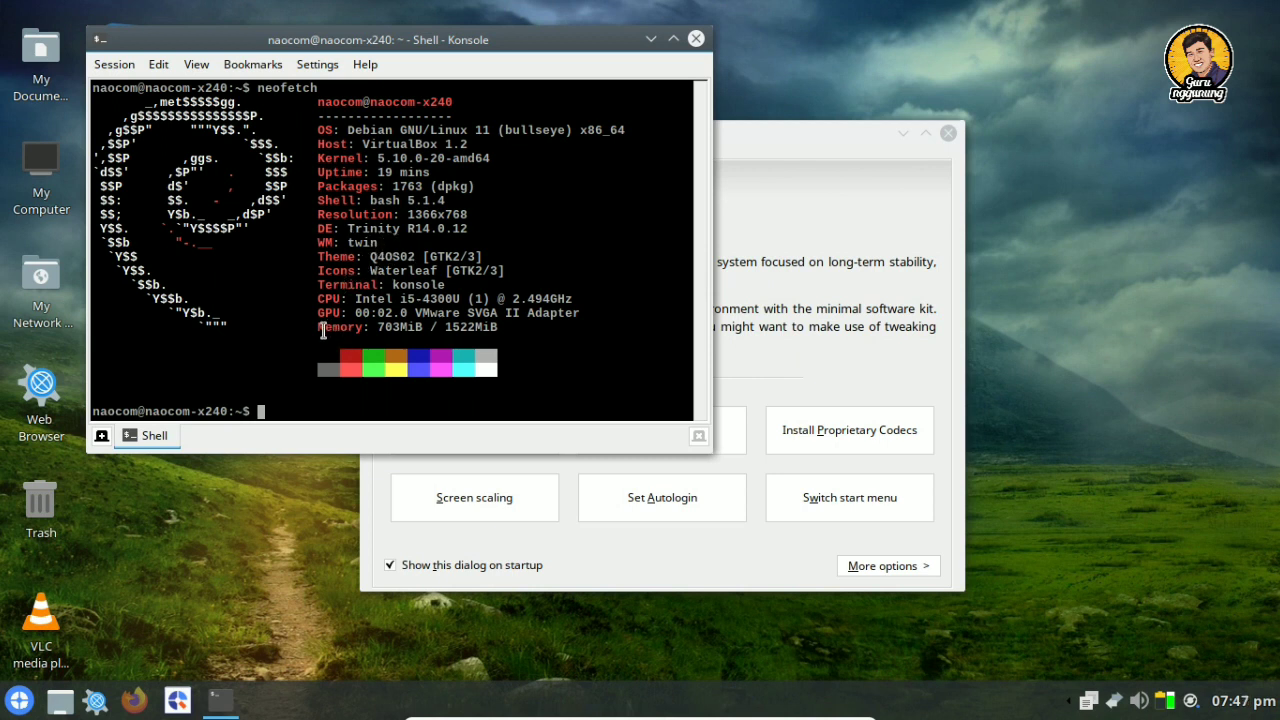
{"action": "left_click_drag", "start_coordinate": [317, 327], "coordinate": [348, 334]}
{"action": "left_click", "coordinate": [360, 332]}
{"action": "left_click_drag", "start_coordinate": [567, 50], "coordinate": [687, 33]}
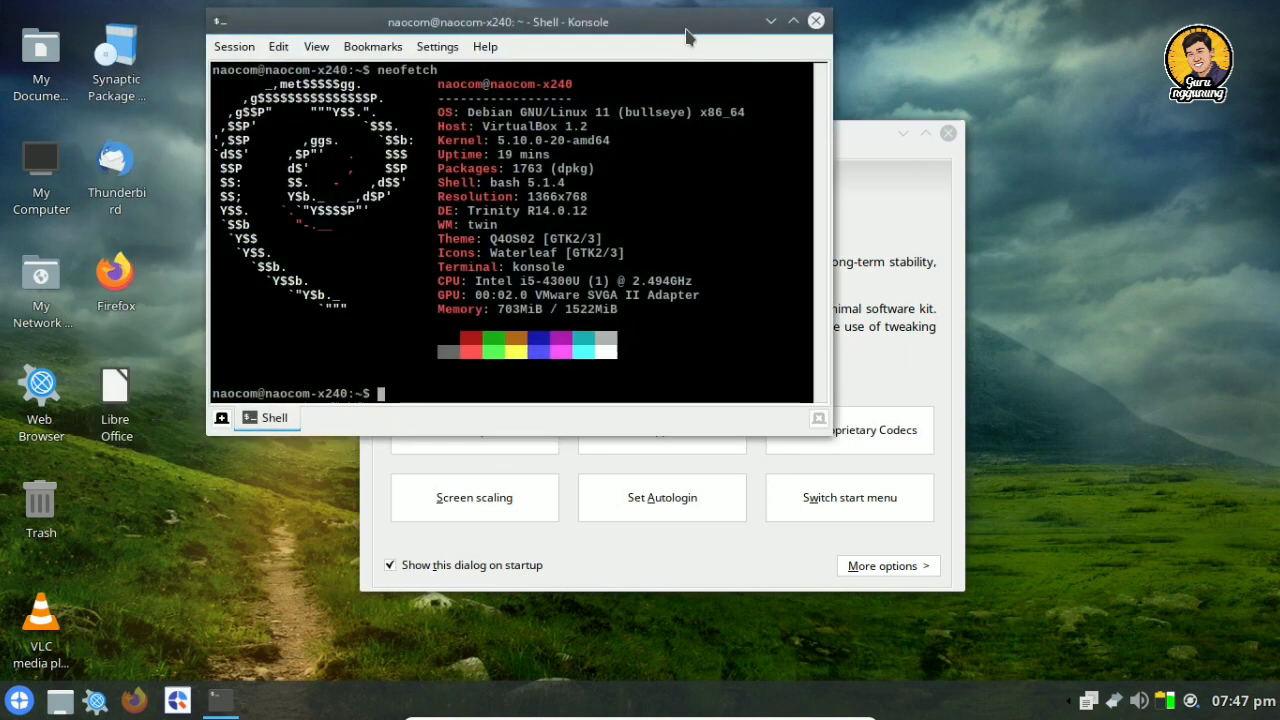
{"action": "left_click", "coordinate": [814, 22]}
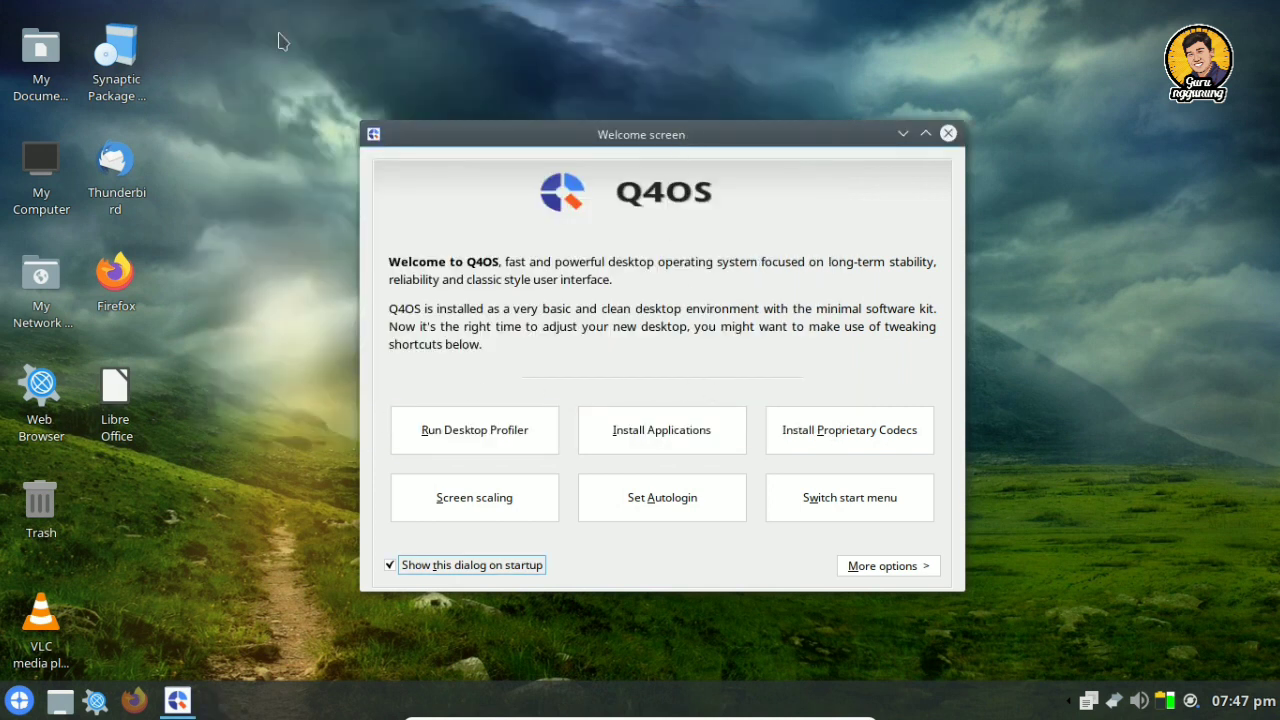
{"action": "left_click", "coordinate": [134, 46]}
{"action": "left_click", "coordinate": [28, 57]}
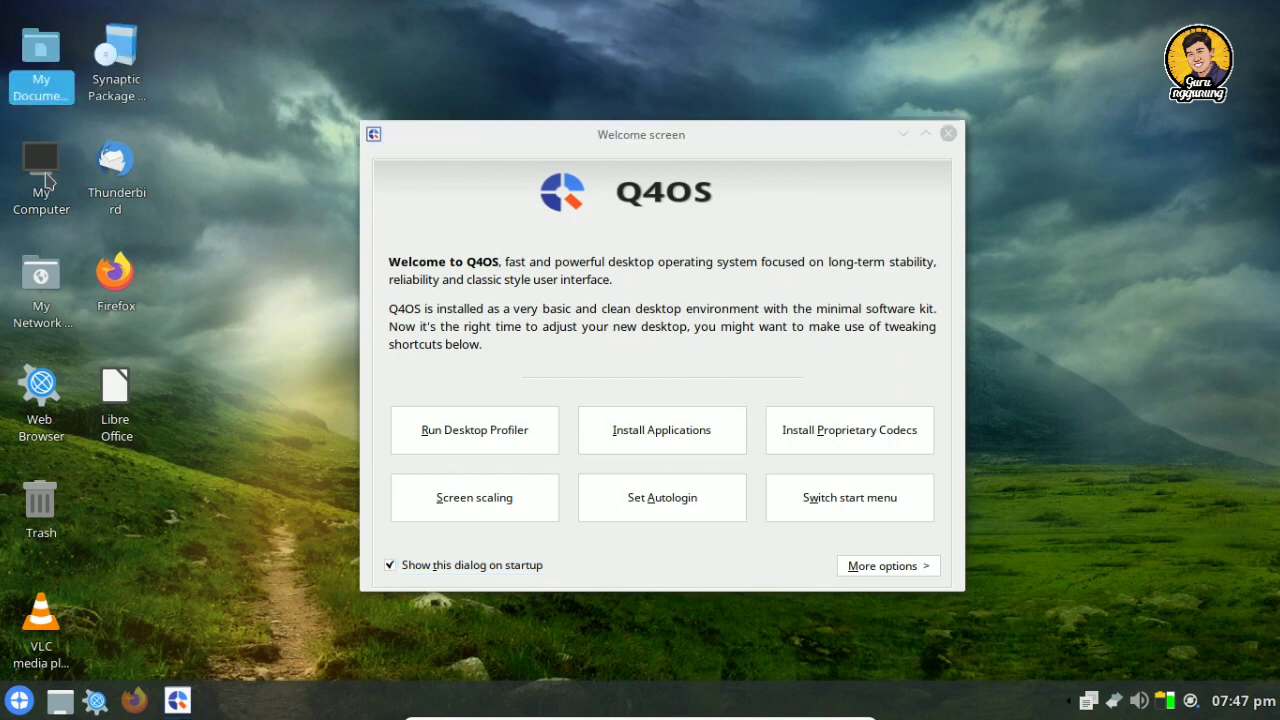
{"action": "left_click", "coordinate": [44, 172]}
{"action": "left_click", "coordinate": [117, 170]}
{"action": "left_click", "coordinate": [246, 270]}
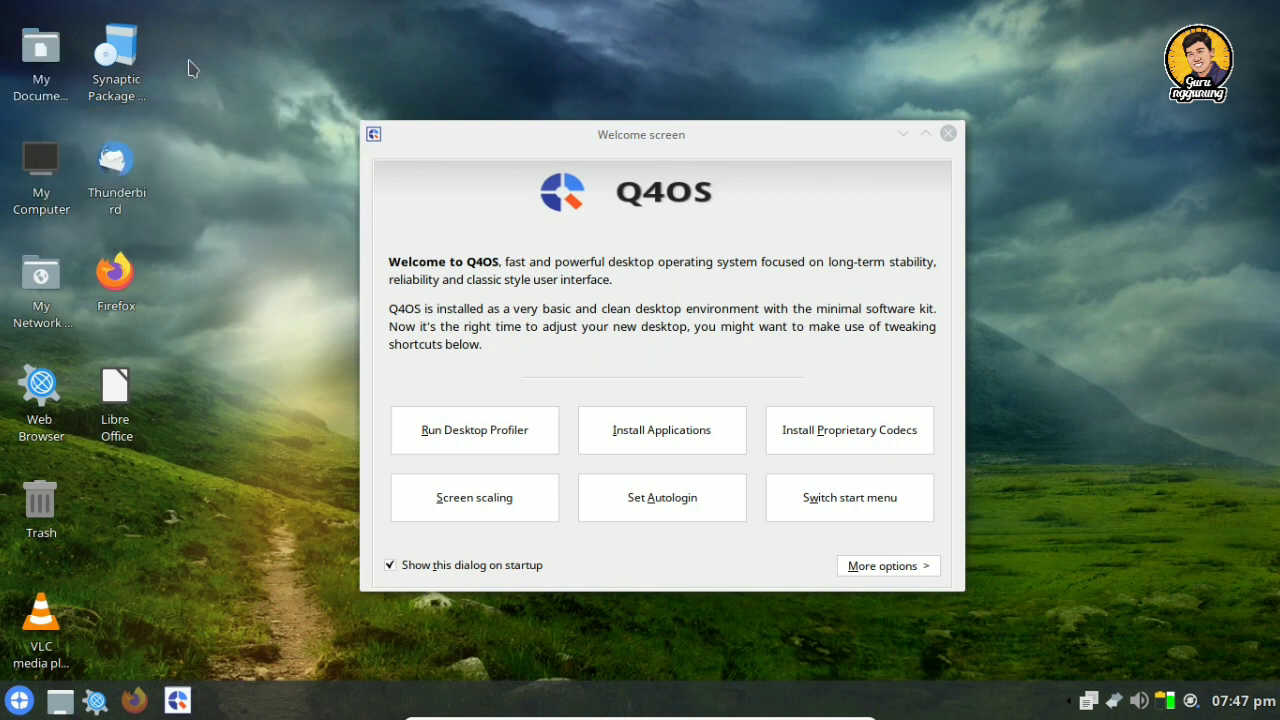
- View the My Documents folder with its Folders sidebar toggled on, and view the My Computer locations, closing each window
{"action": "left_click", "coordinate": [38, 60]}
{"action": "double_click", "coordinate": [38, 62]}
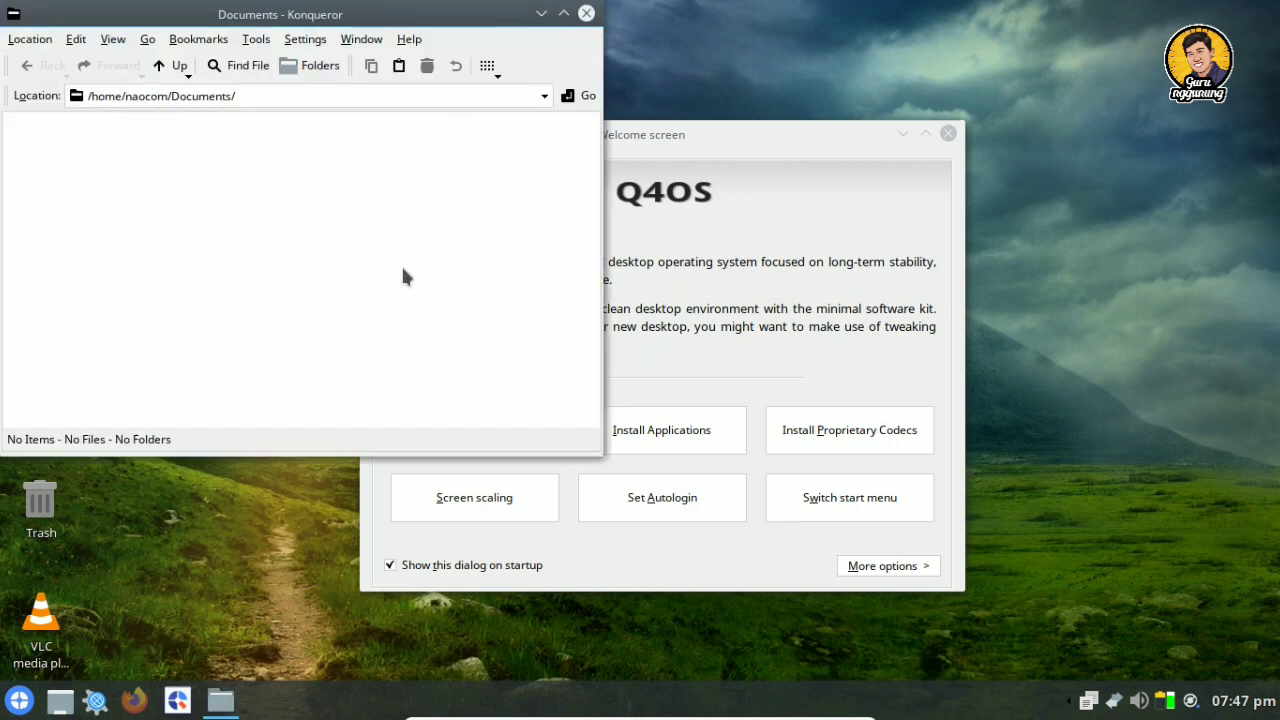
{"action": "left_click", "coordinate": [318, 72]}
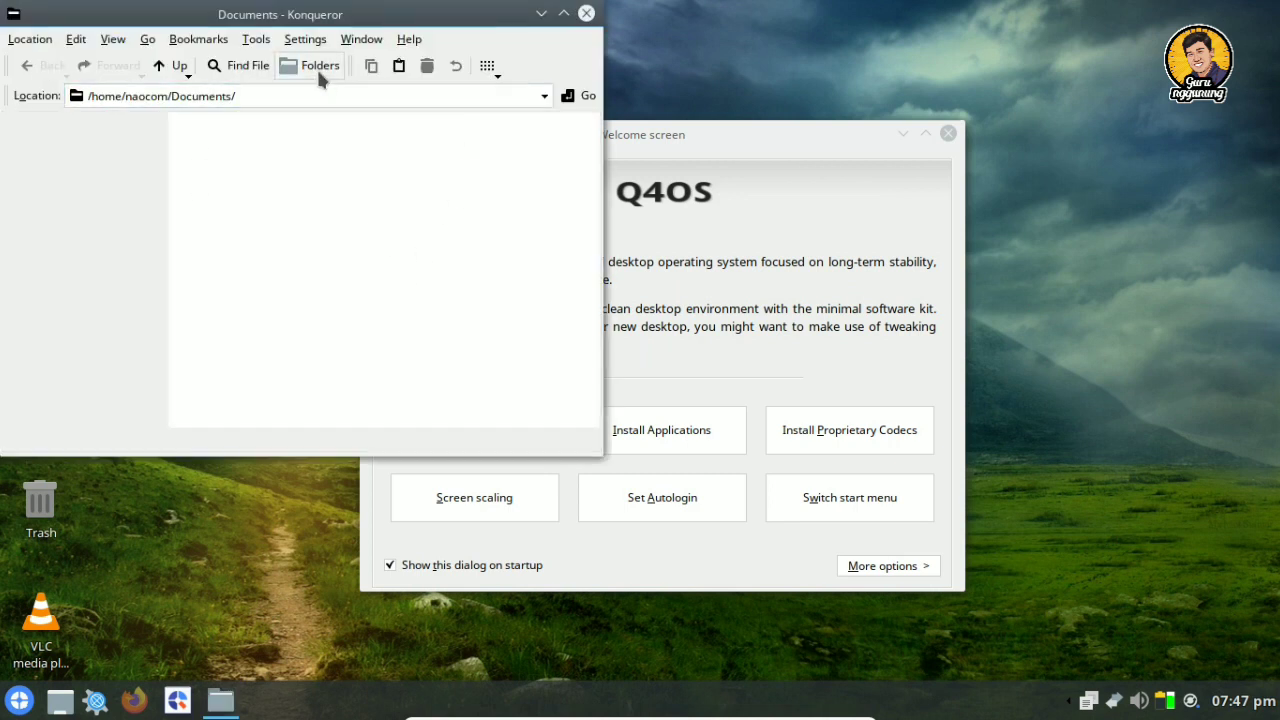
{"action": "left_click", "coordinate": [586, 14]}
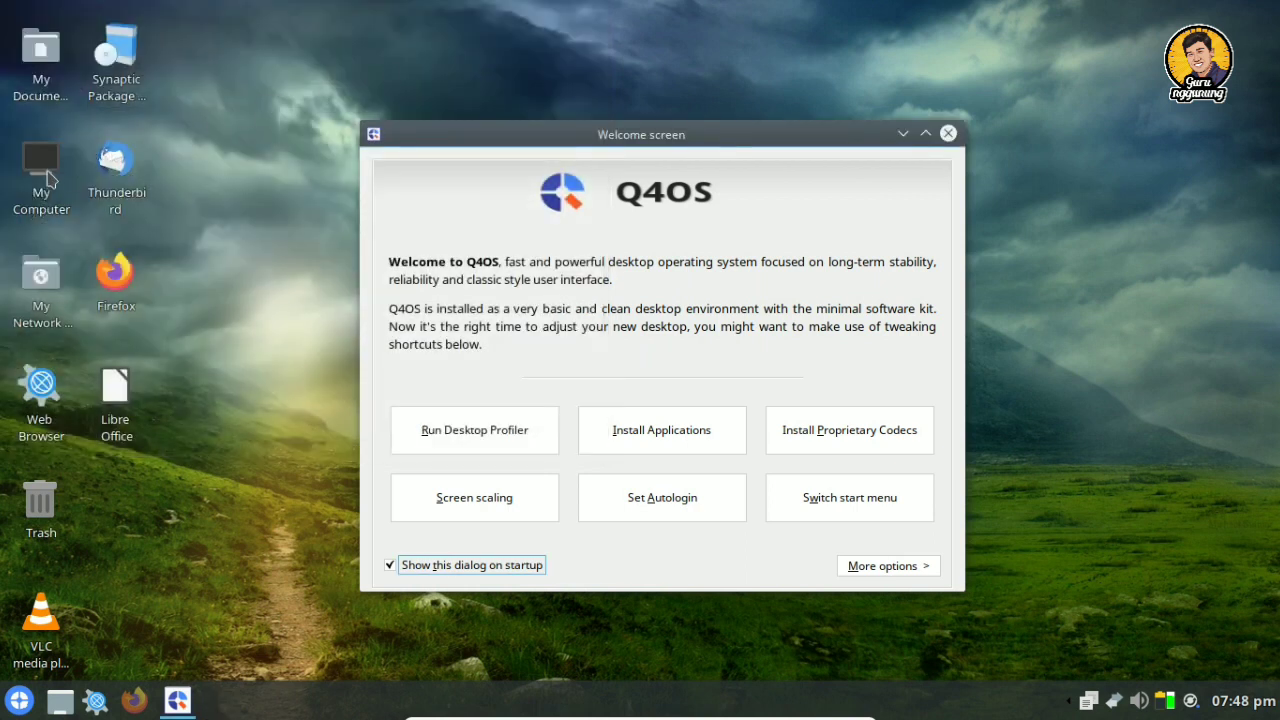
{"action": "double_click", "coordinate": [45, 172]}
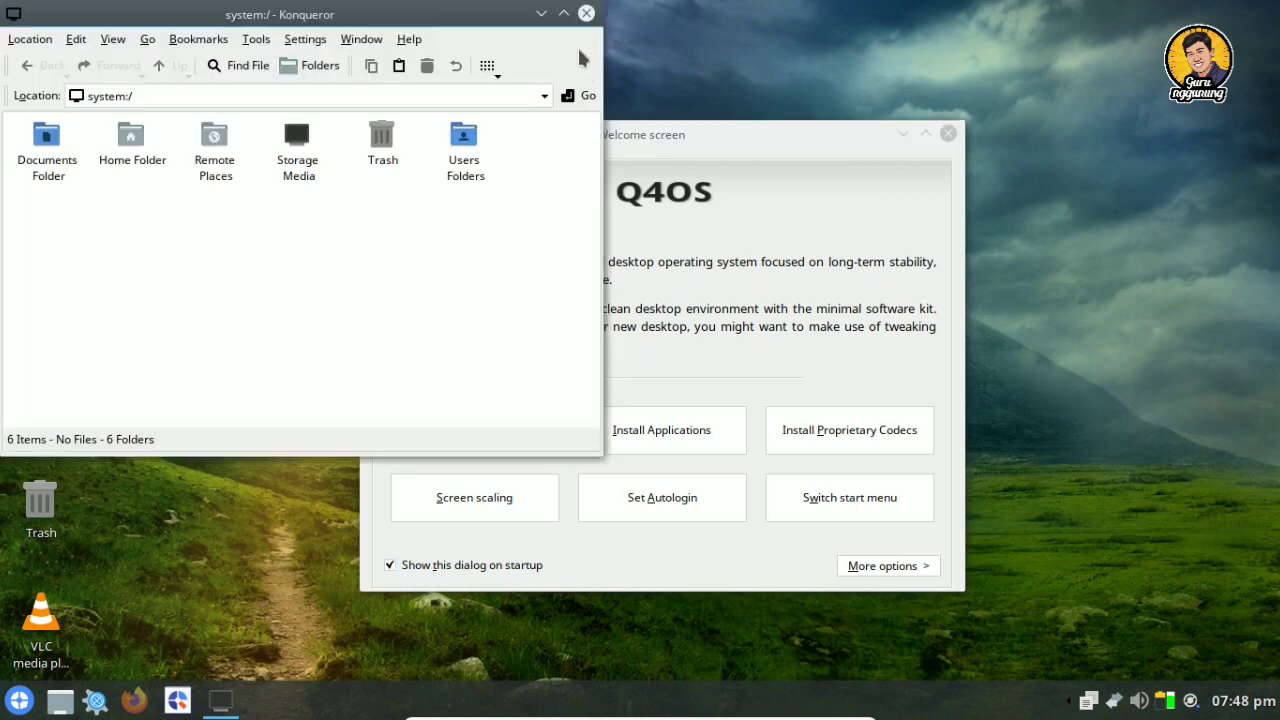
{"action": "left_click", "coordinate": [586, 14]}
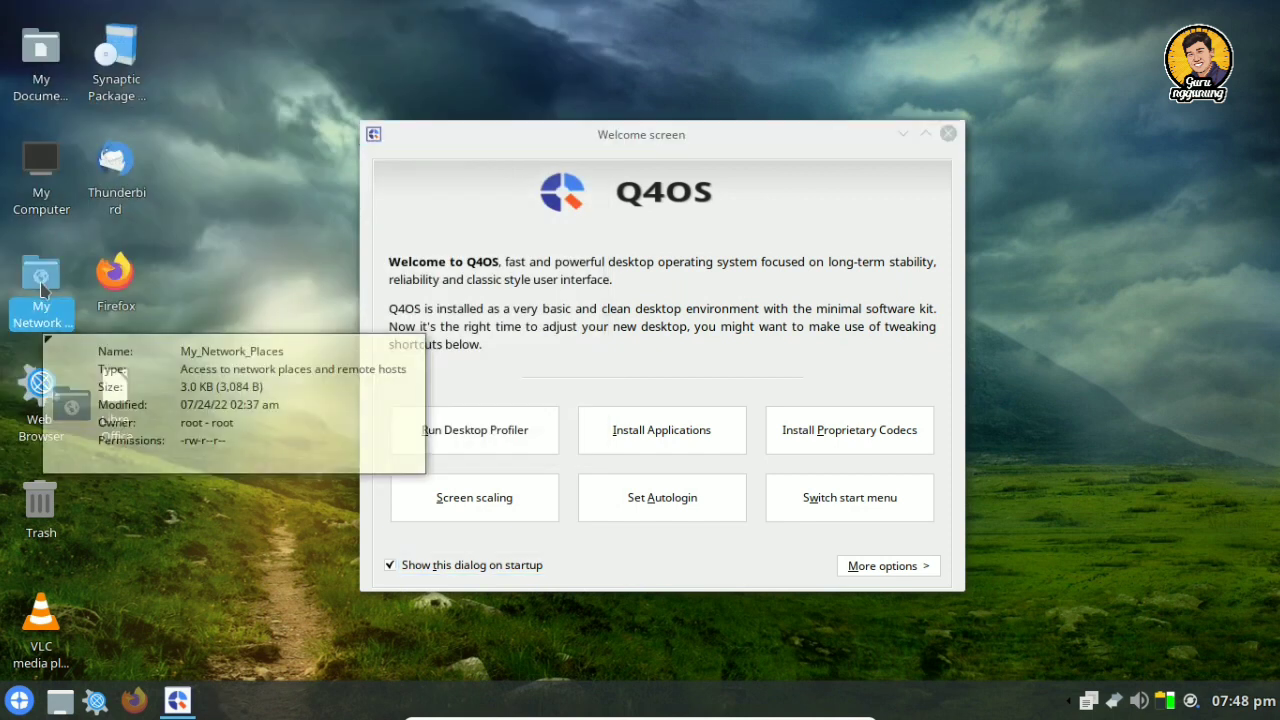
- Launch the Web Browser desktop shortcut, view the About Konqueror information, and close the browser
{"action": "left_click", "coordinate": [50, 398]}
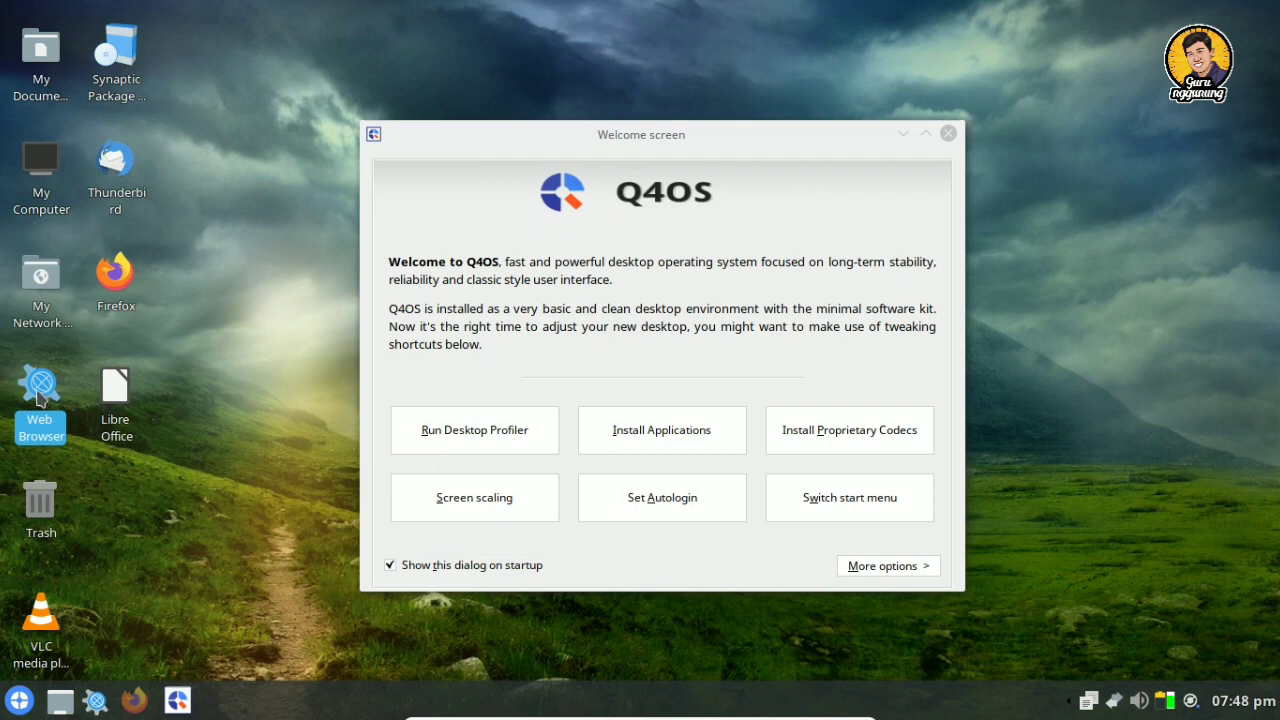
{"action": "double_click", "coordinate": [38, 396]}
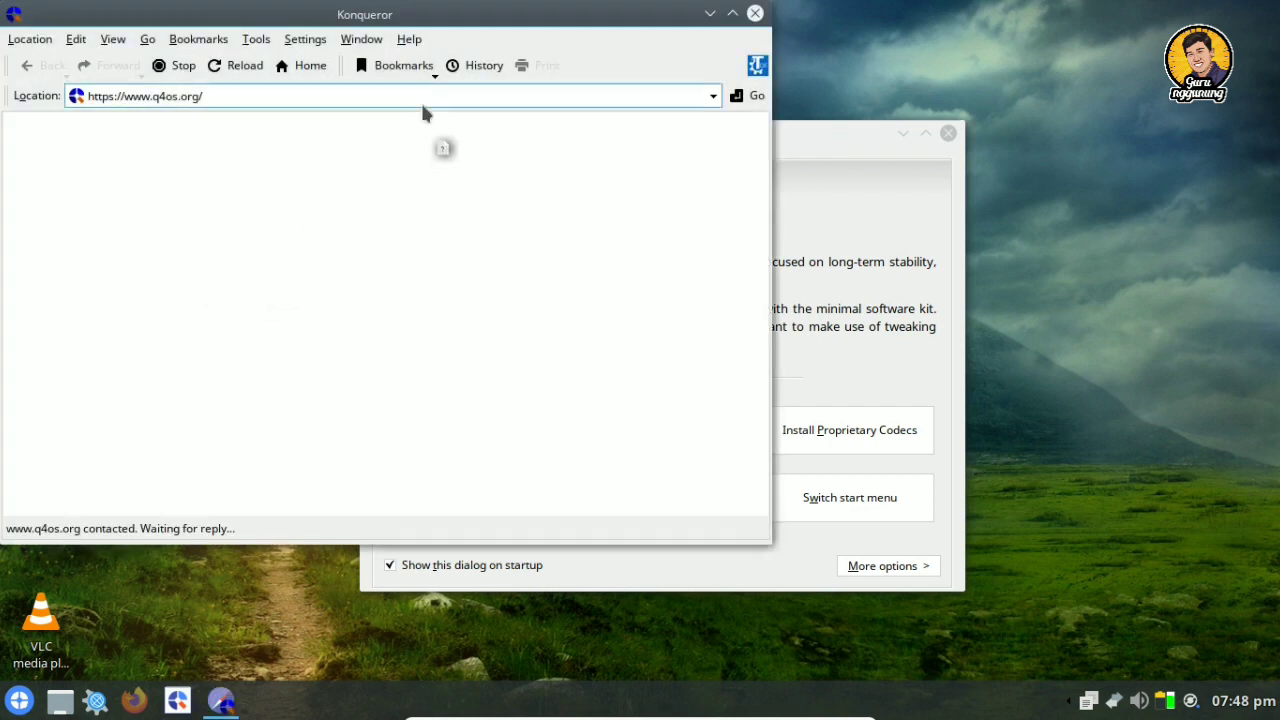
{"action": "left_click", "coordinate": [410, 40]}
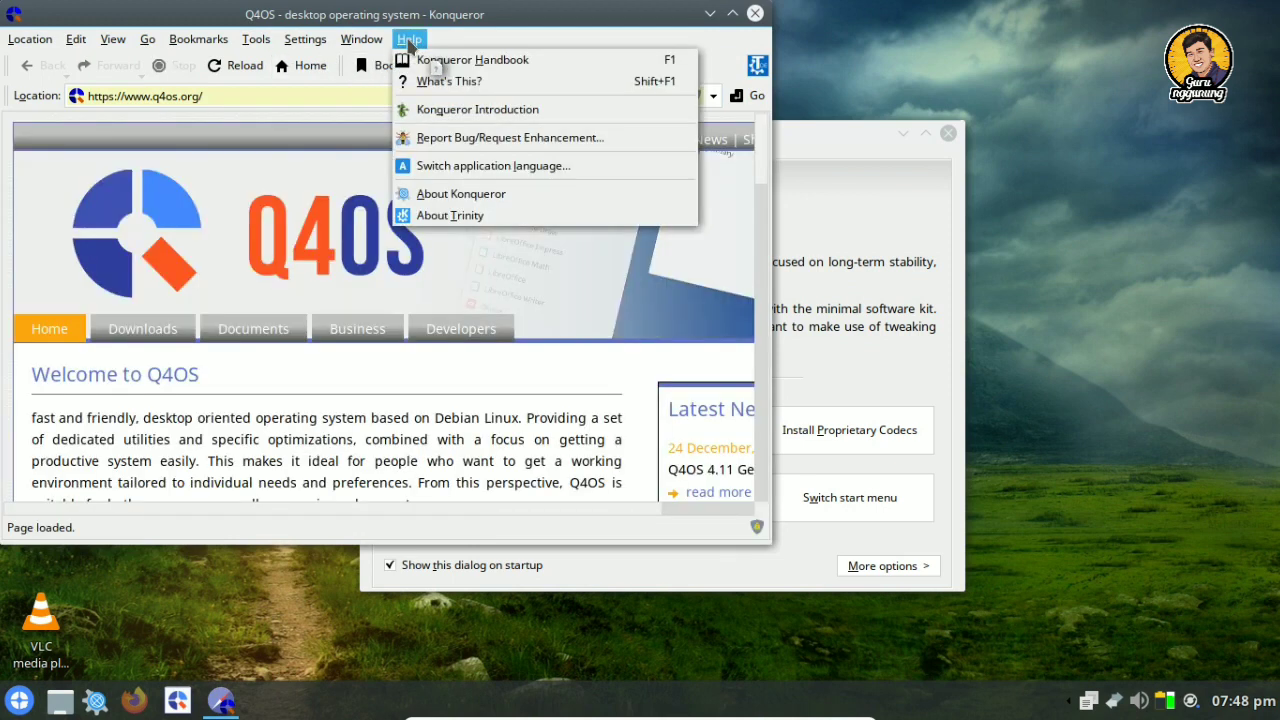
{"action": "left_click", "coordinate": [470, 191]}
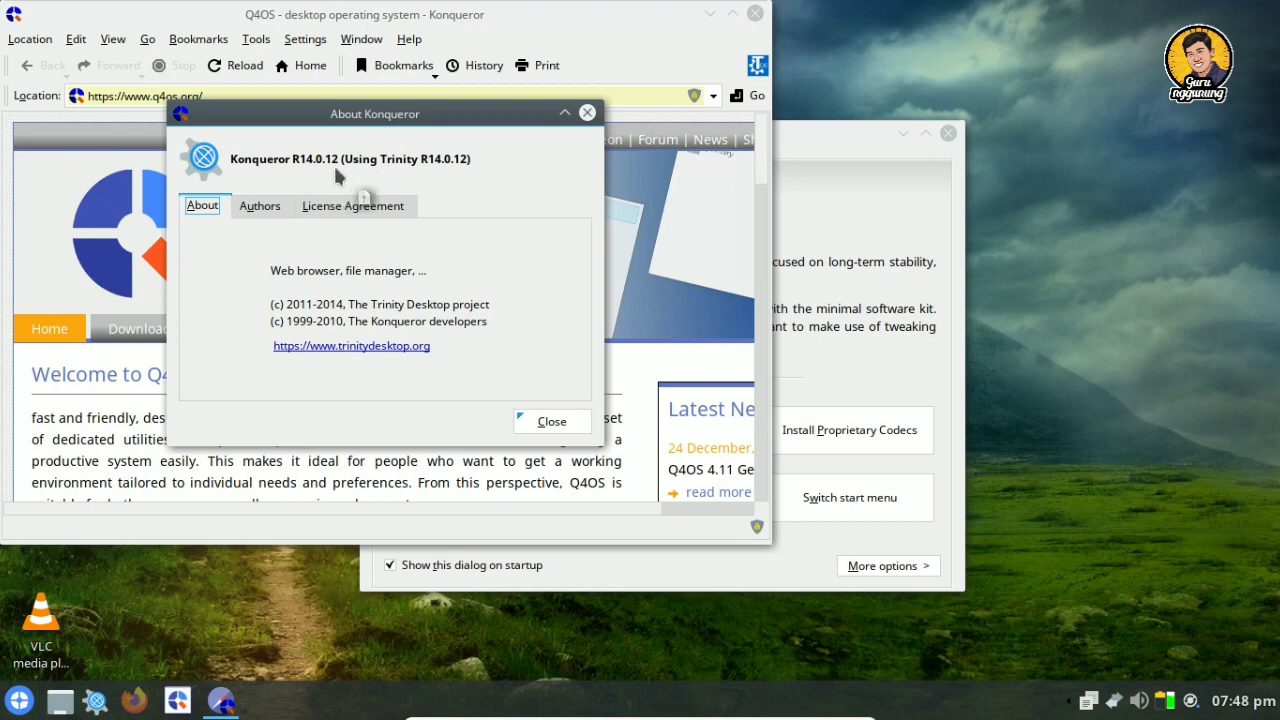
{"action": "left_click", "coordinate": [549, 422]}
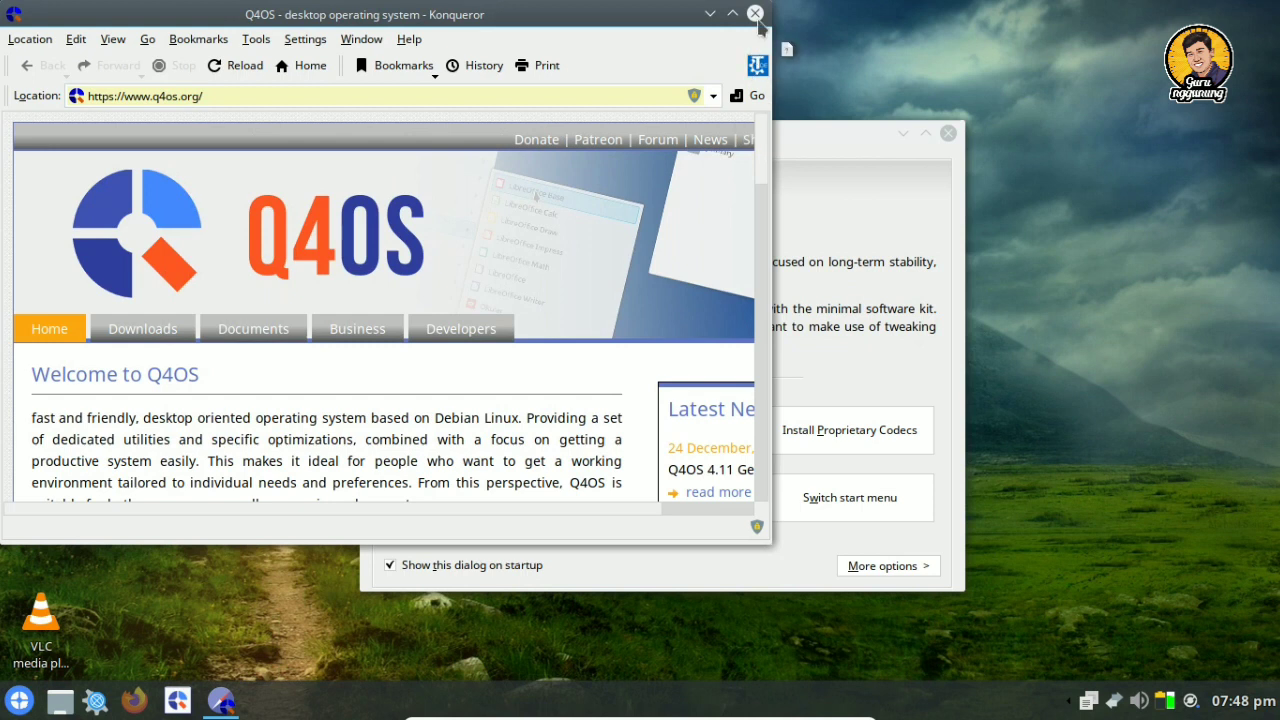
{"action": "left_click", "coordinate": [755, 14]}
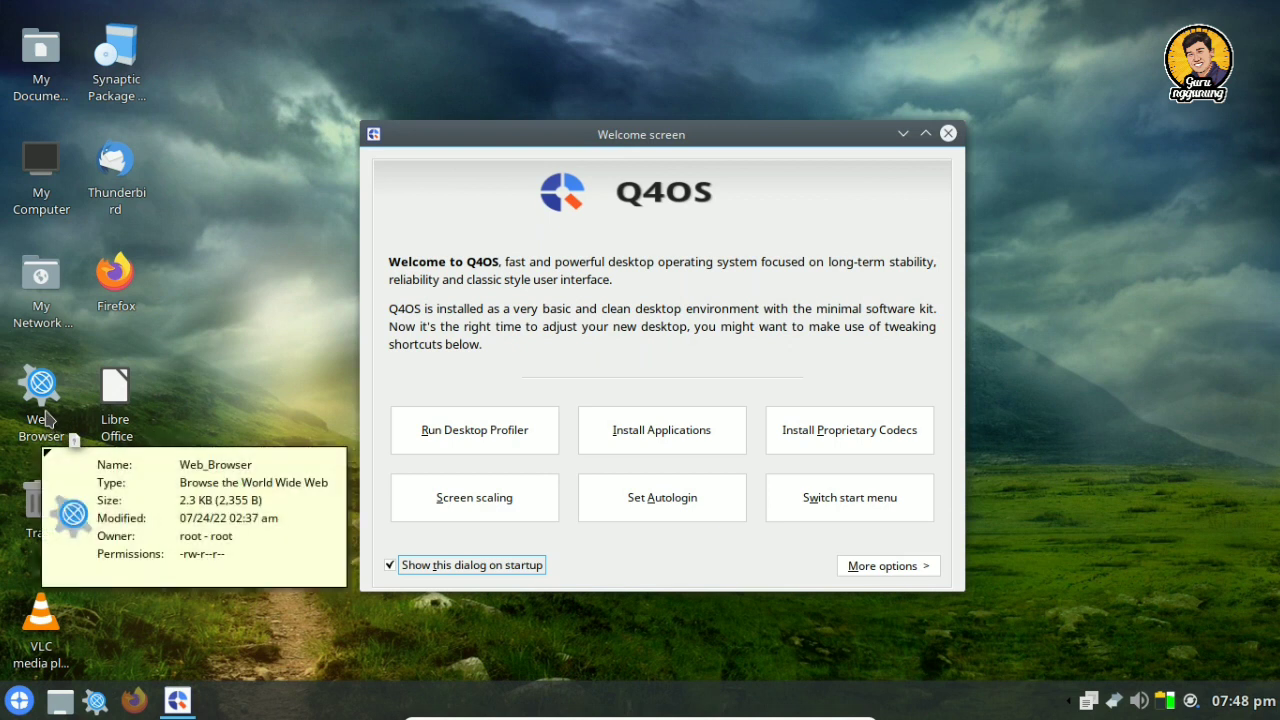
- Look over the Bourbon start menu and switch it to the Classic type with the Categories structure
{"action": "left_click_drag", "start_coordinate": [55, 532], "coordinate": [22, 707]}
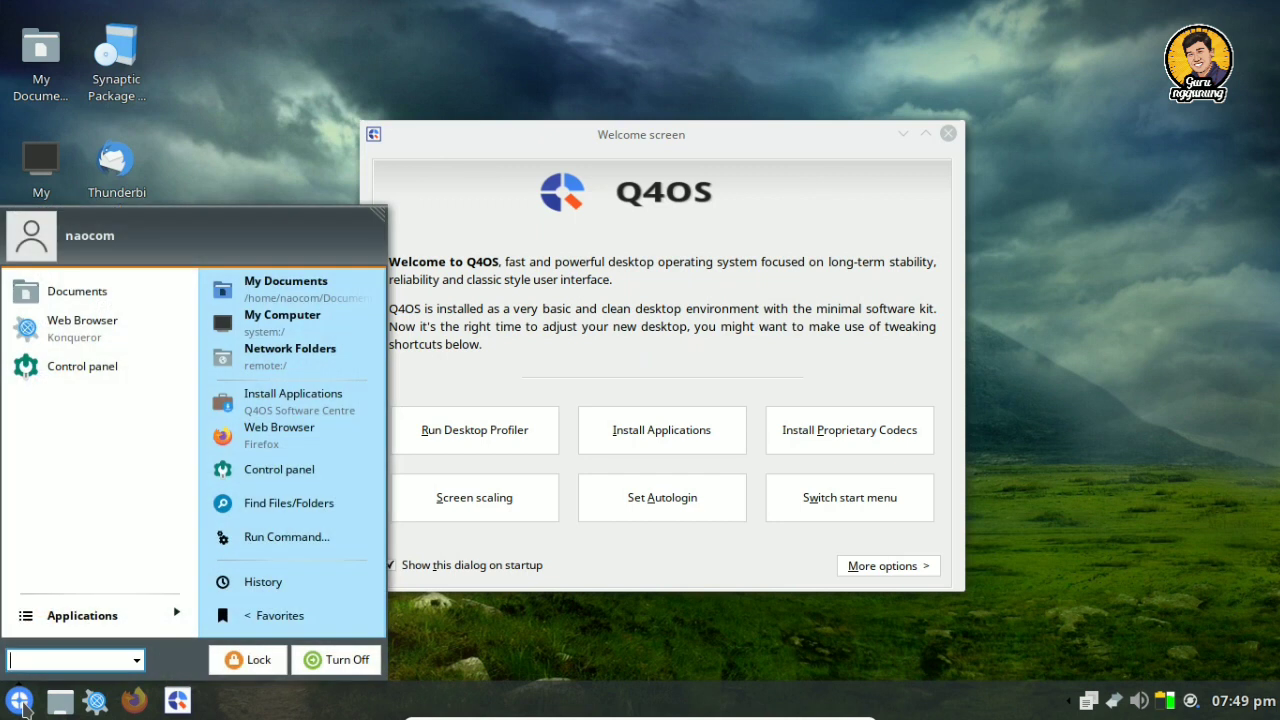
{"action": "left_click_drag", "start_coordinate": [22, 707], "coordinate": [627, 552]}
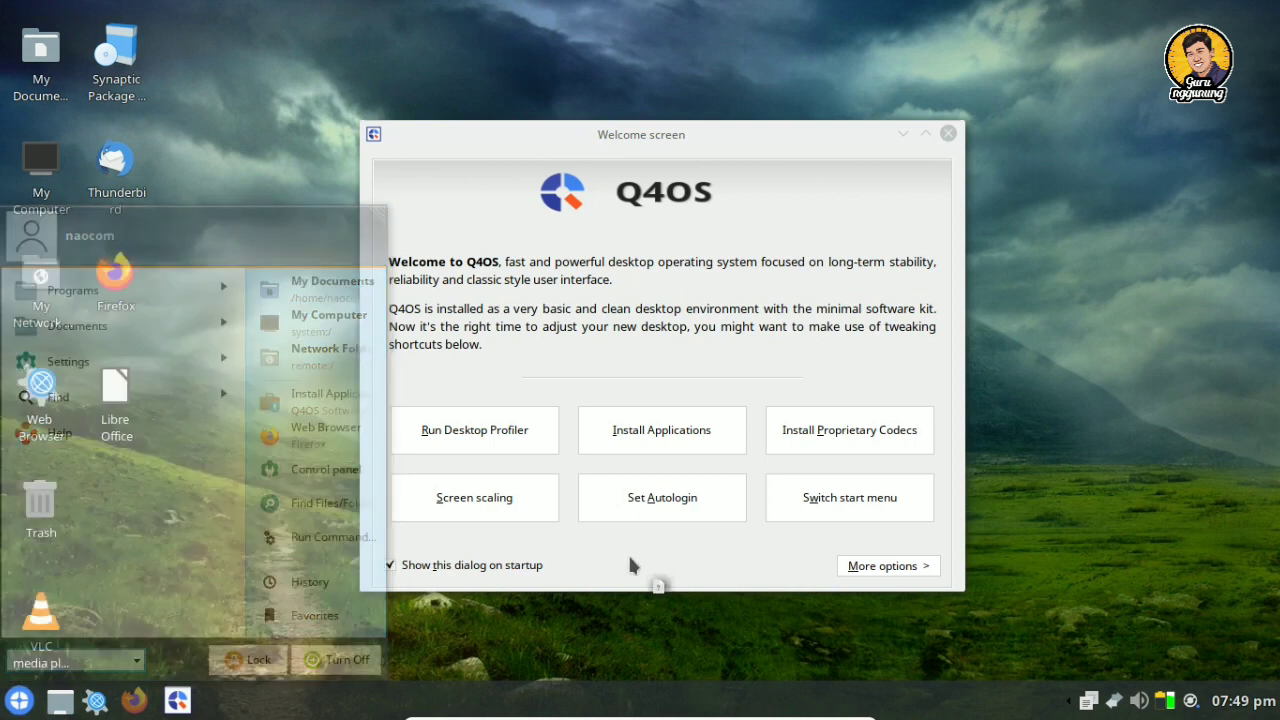
{"action": "left_click", "coordinate": [822, 503]}
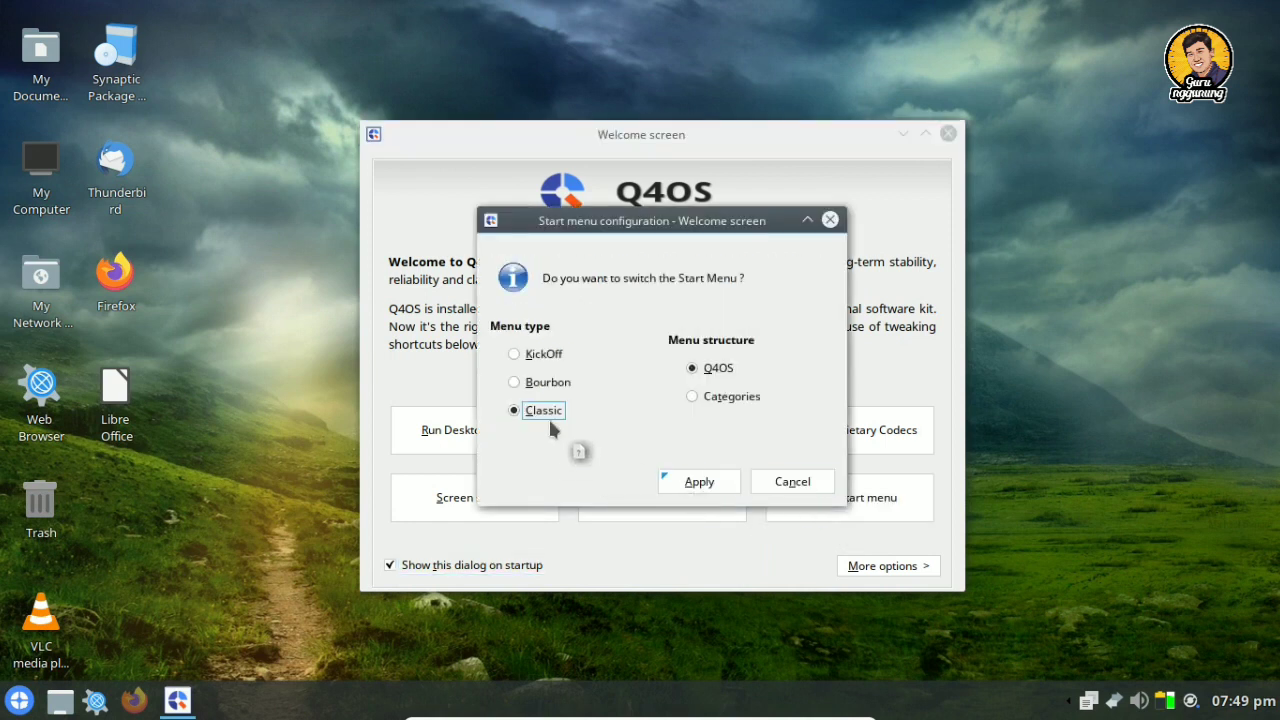
{"action": "left_click", "coordinate": [729, 397]}
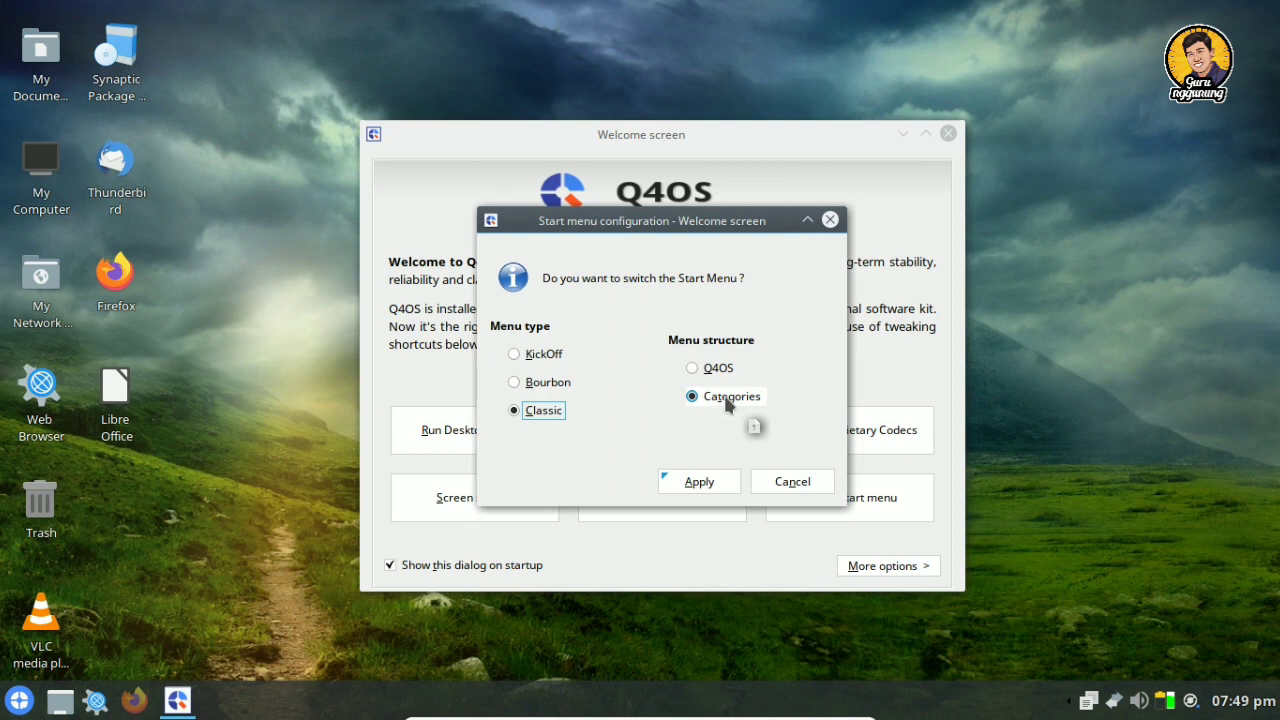
{"action": "left_click", "coordinate": [712, 484]}
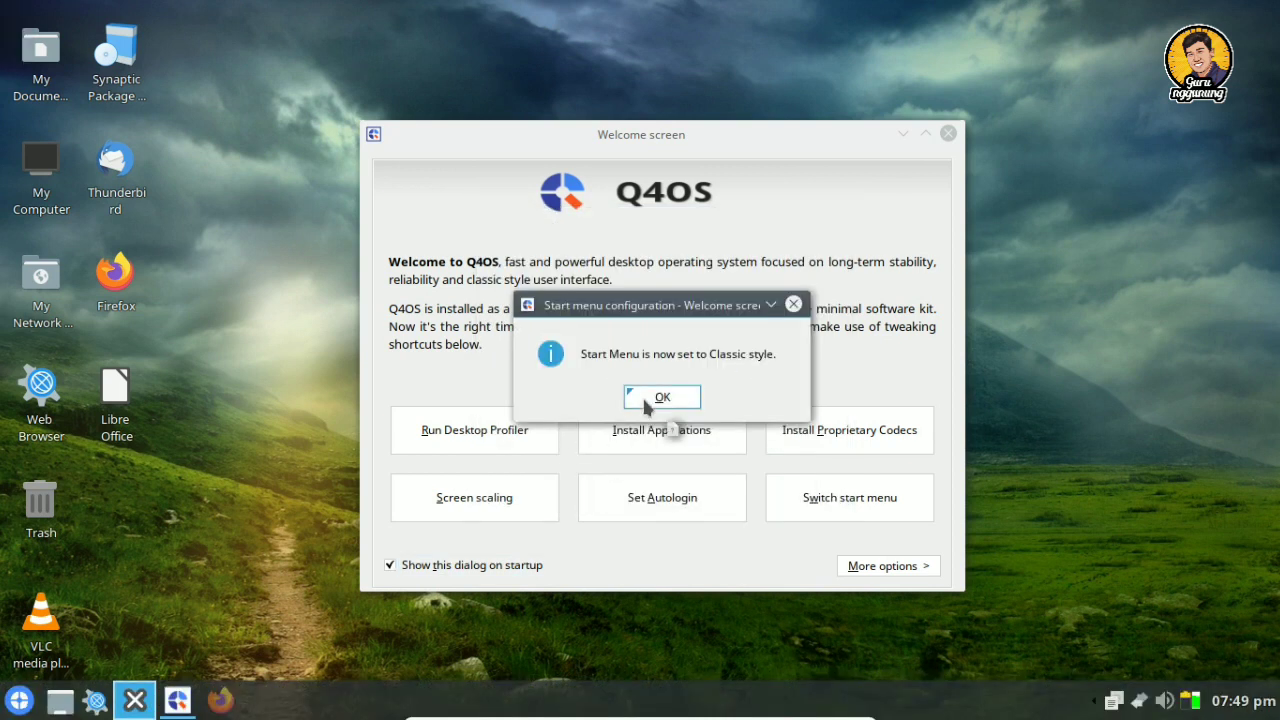
{"action": "left_click", "coordinate": [648, 399]}
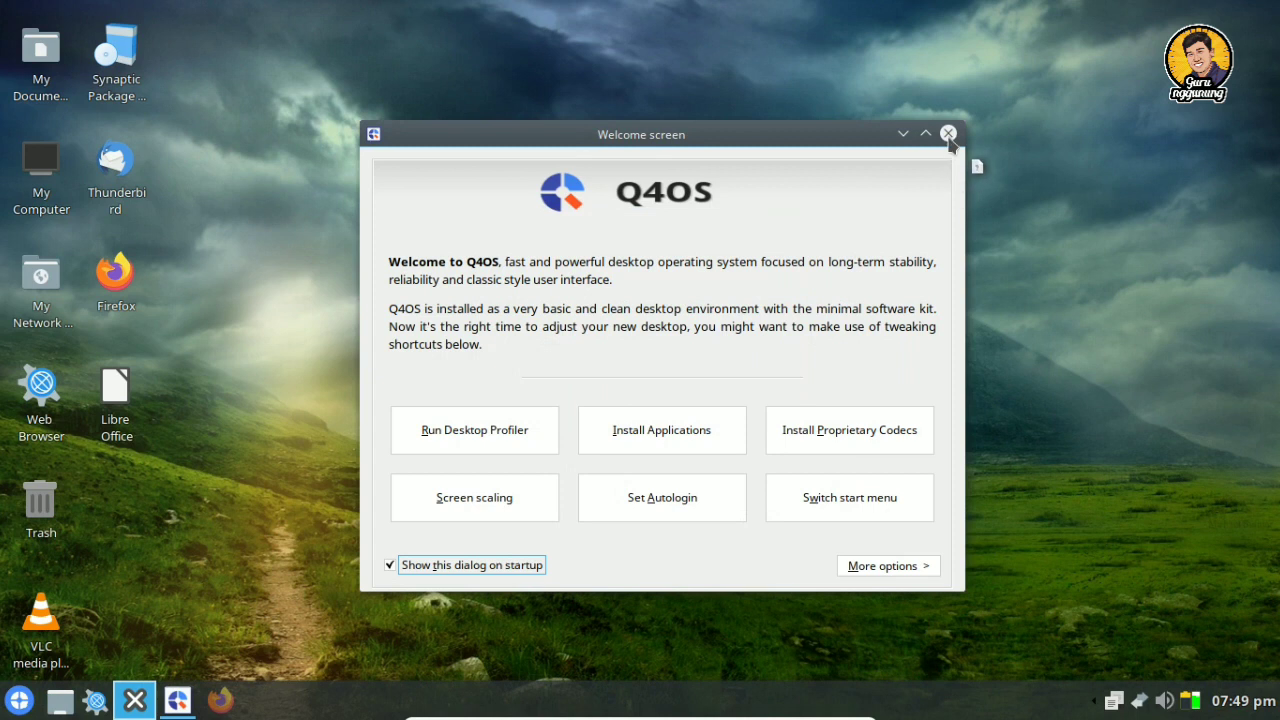
- Close the Welcome screen and look at the Classic start menu's categories, including Development
{"action": "left_click", "coordinate": [948, 134]}
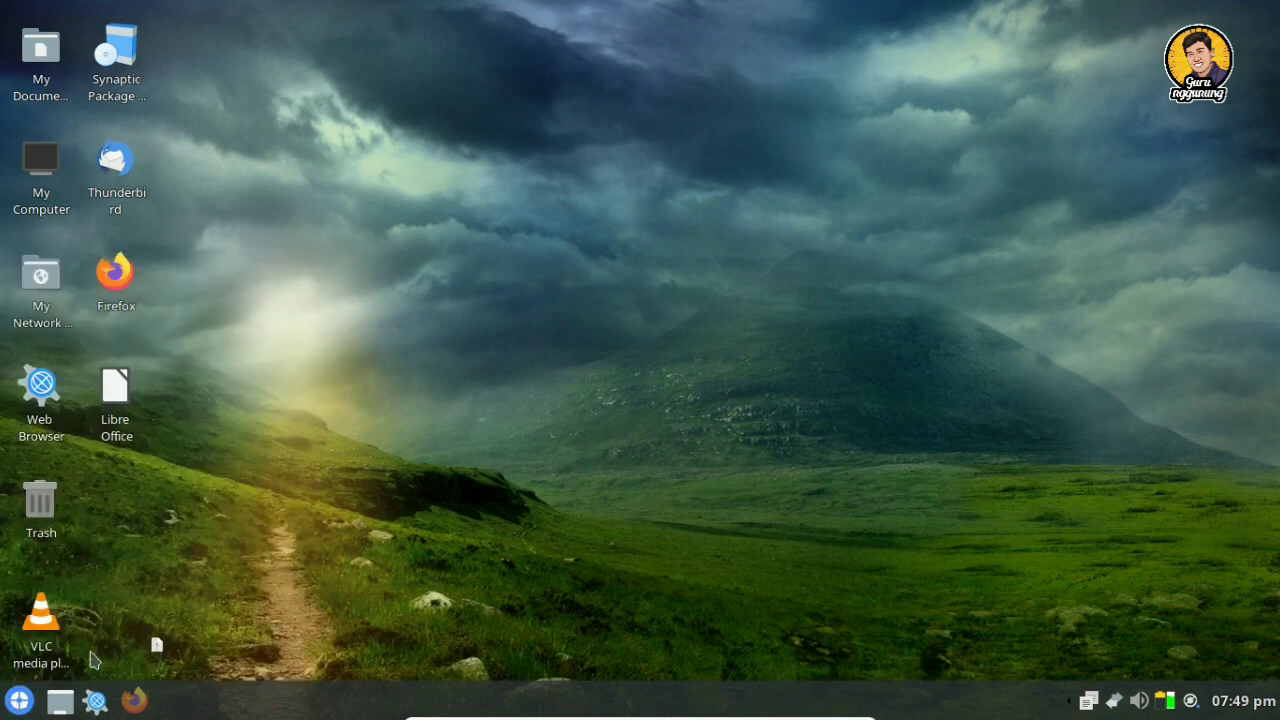
{"action": "left_click", "coordinate": [20, 700]}
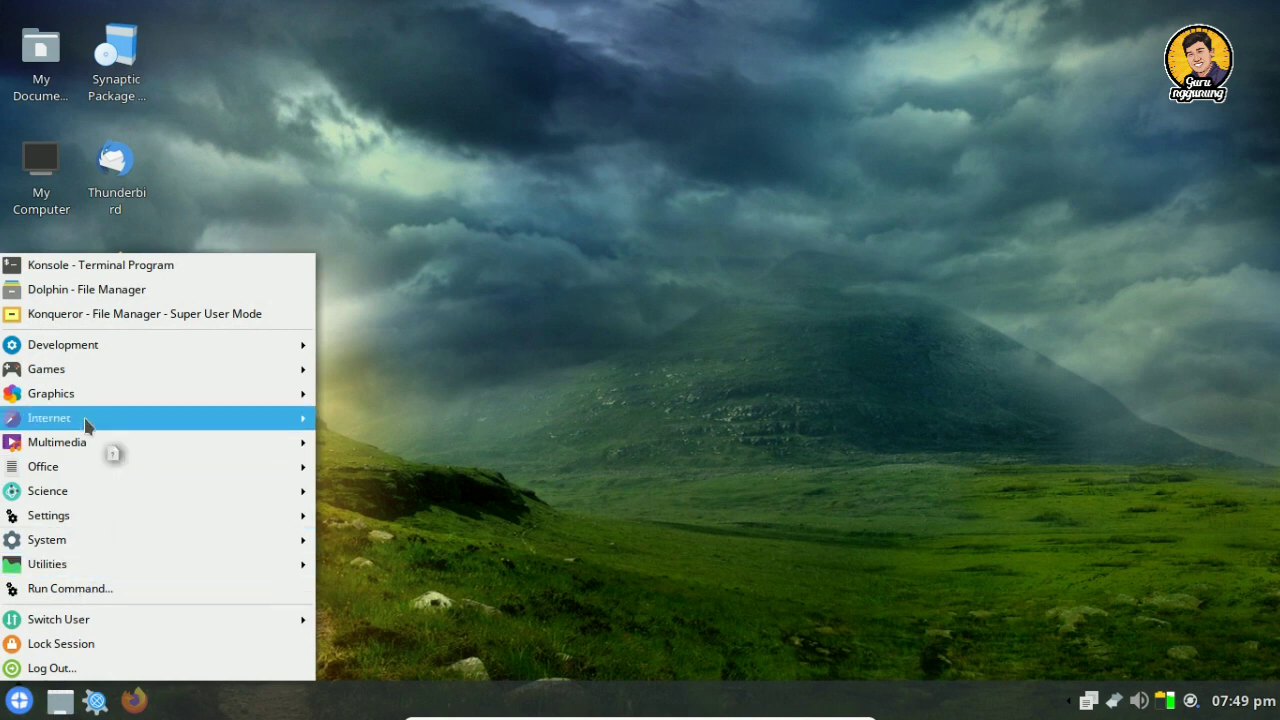
{"action": "mouse_move", "coordinate": [109, 357]}
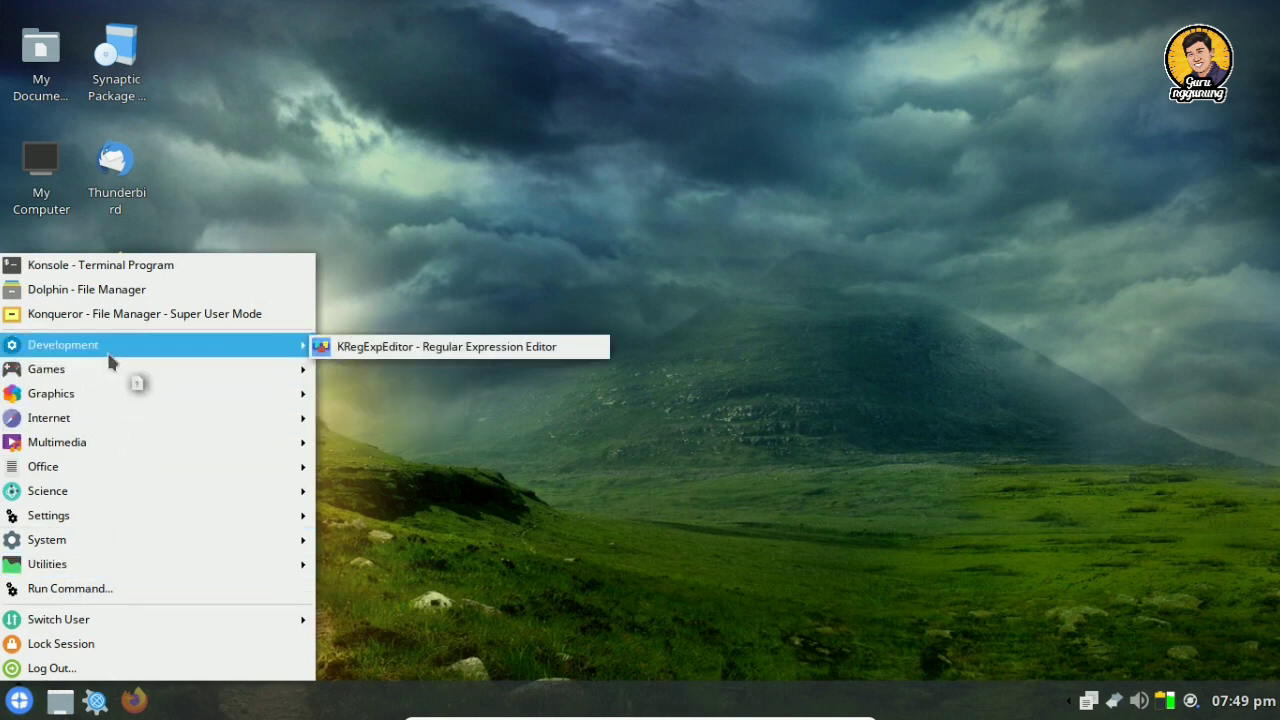
{"action": "left_click", "coordinate": [429, 443]}
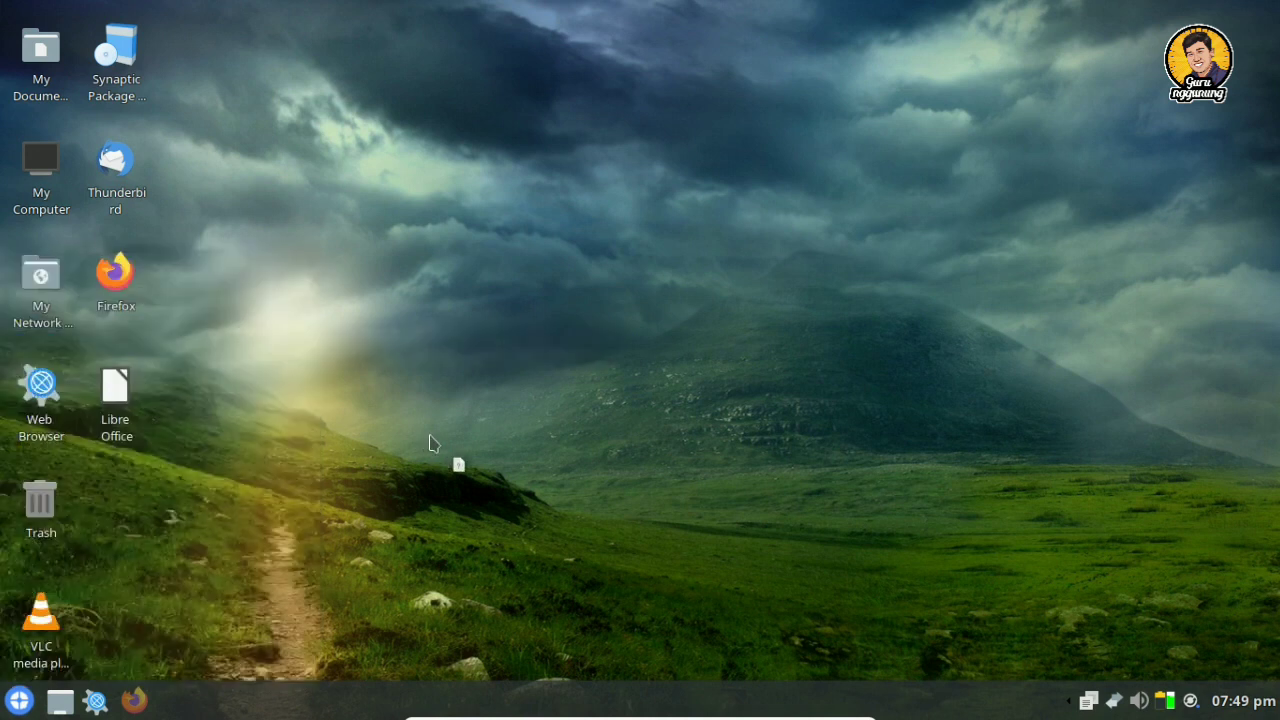
- Look through the applications in the start menu's Development, Games, Graphics and Internet categories, including the Card Games and Logic Games groups
{"action": "left_click", "coordinate": [20, 701]}
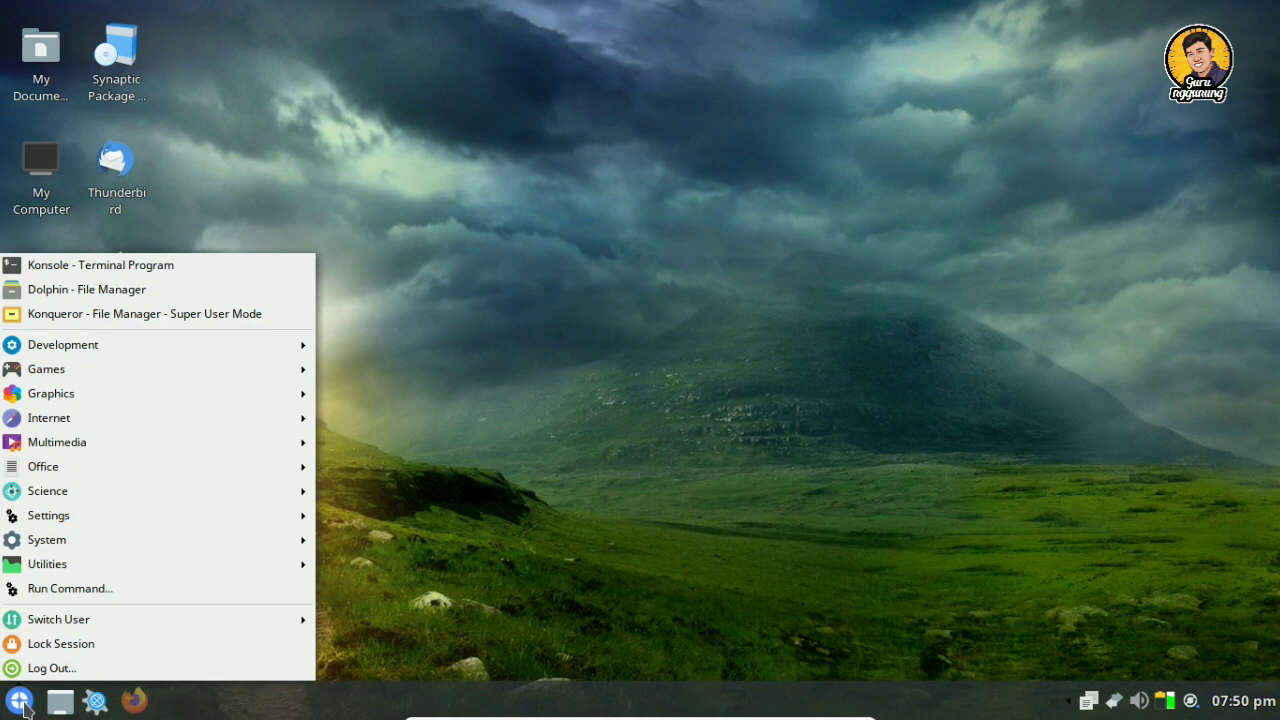
{"action": "mouse_move", "coordinate": [107, 349]}
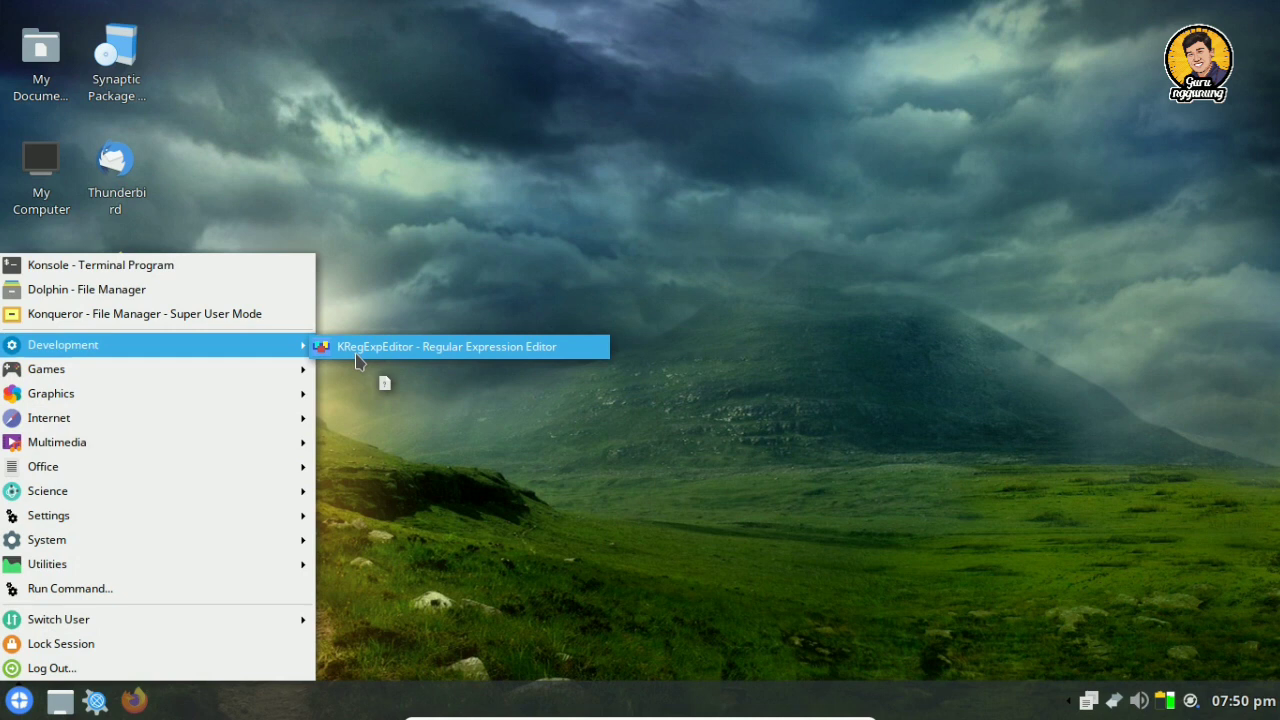
{"action": "mouse_move", "coordinate": [225, 379]}
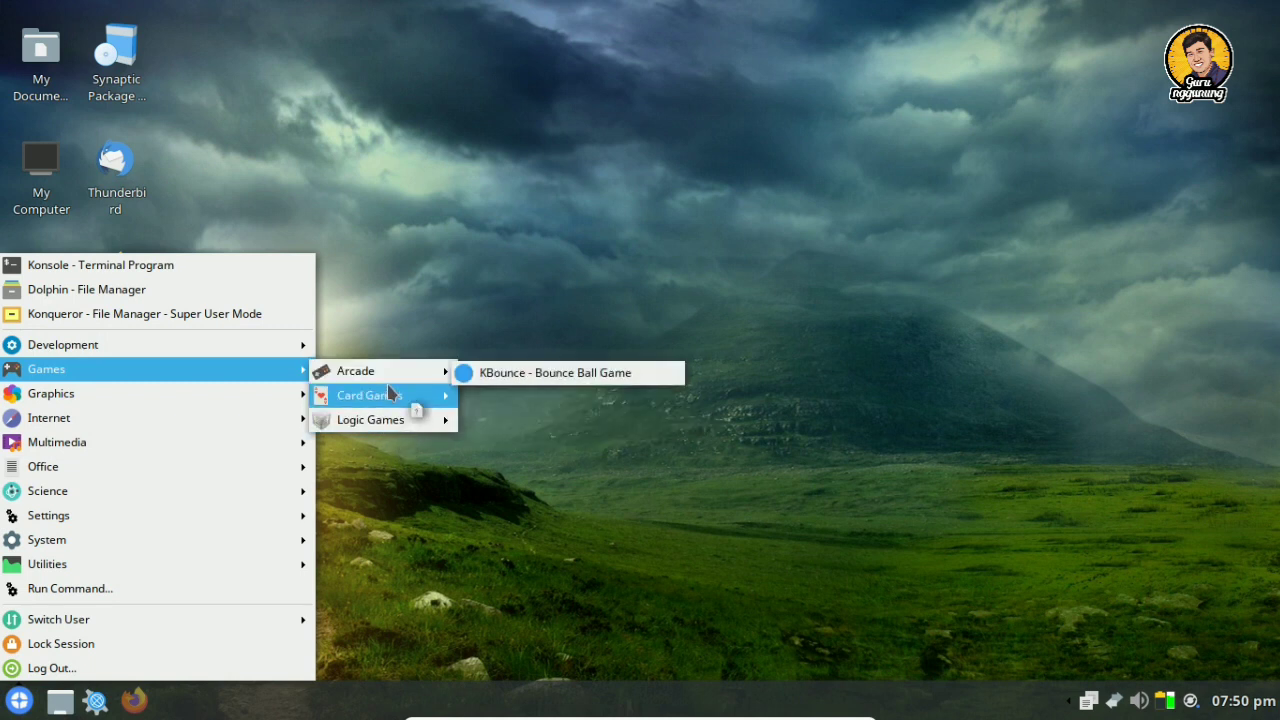
{"action": "mouse_move", "coordinate": [386, 400]}
{"action": "mouse_move", "coordinate": [386, 428]}
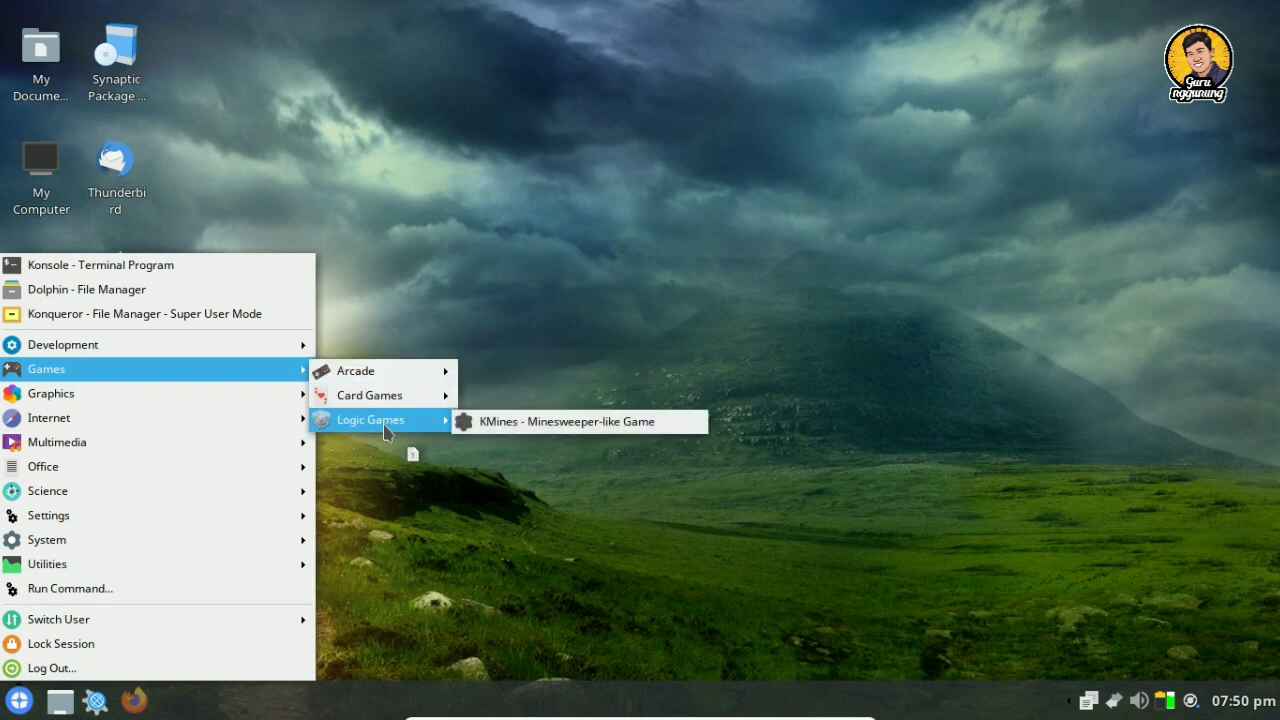
{"action": "mouse_move", "coordinate": [192, 404]}
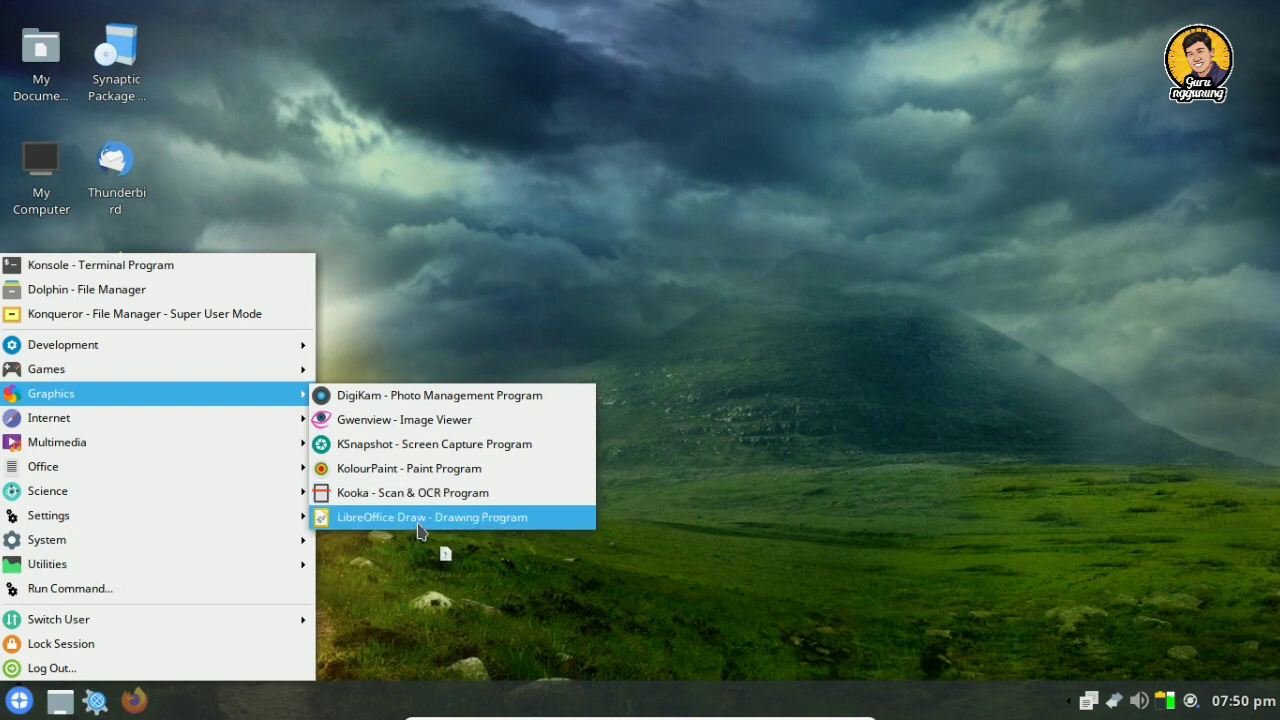
{"action": "left_click_drag", "start_coordinate": [373, 535], "coordinate": [186, 422]}
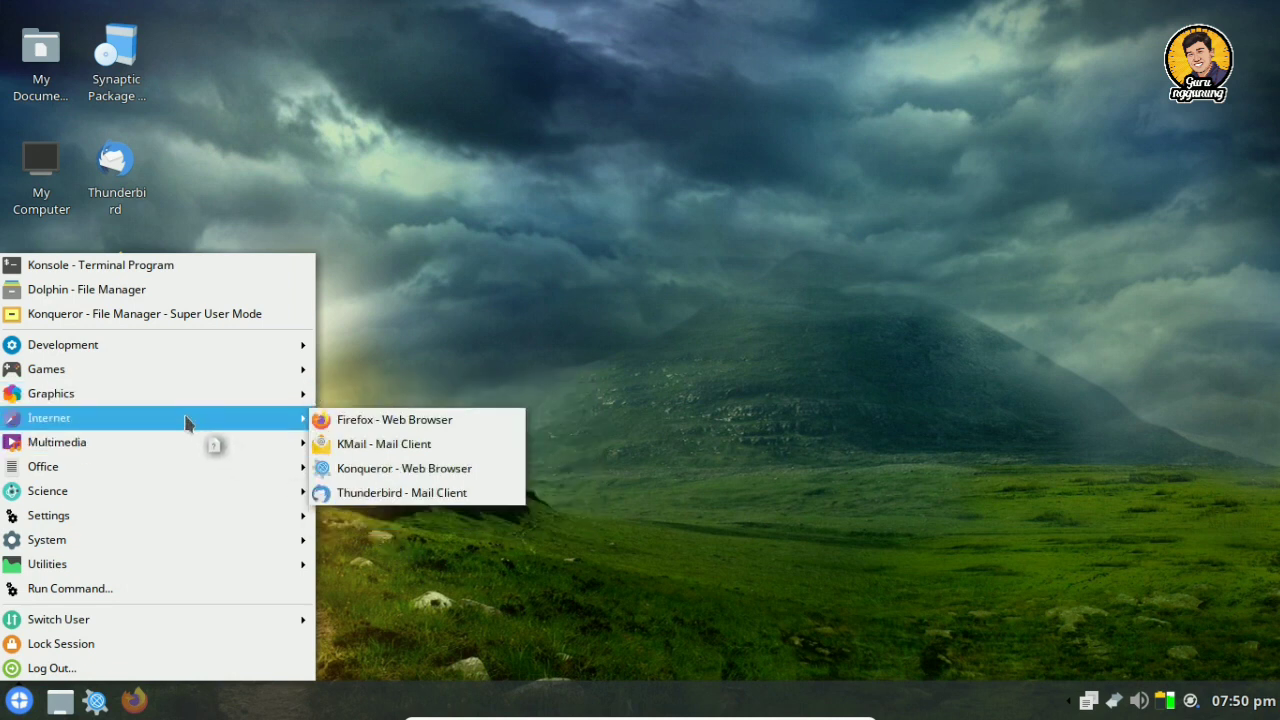
- Launch VLC media player, accept its privacy and network access policy, and view its About information before closing the player
{"action": "mouse_move", "coordinate": [186, 422]}
{"action": "left_mouse_down"}
{"action": "mouse_move", "coordinate": [395, 444]}
{"action": "mouse_move", "coordinate": [420, 430]}
{"action": "mouse_move", "coordinate": [390, 501]}
{"action": "mouse_move", "coordinate": [320, 483]}
{"action": "mouse_move", "coordinate": [432, 506]}
{"action": "mouse_move", "coordinate": [174, 450]}
{"action": "mouse_move", "coordinate": [613, 460]}
{"action": "mouse_move", "coordinate": [559, 451]}
{"action": "mouse_move", "coordinate": [450, 481]}
{"action": "mouse_move", "coordinate": [472, 490]}
{"action": "mouse_move", "coordinate": [463, 499]}
{"action": "mouse_move", "coordinate": [387, 502]}
{"action": "mouse_move", "coordinate": [399, 500]}
{"action": "mouse_move", "coordinate": [391, 527]}
{"action": "mouse_move", "coordinate": [411, 556]}
{"action": "mouse_move", "coordinate": [398, 573]}
{"action": "left_mouse_up"}
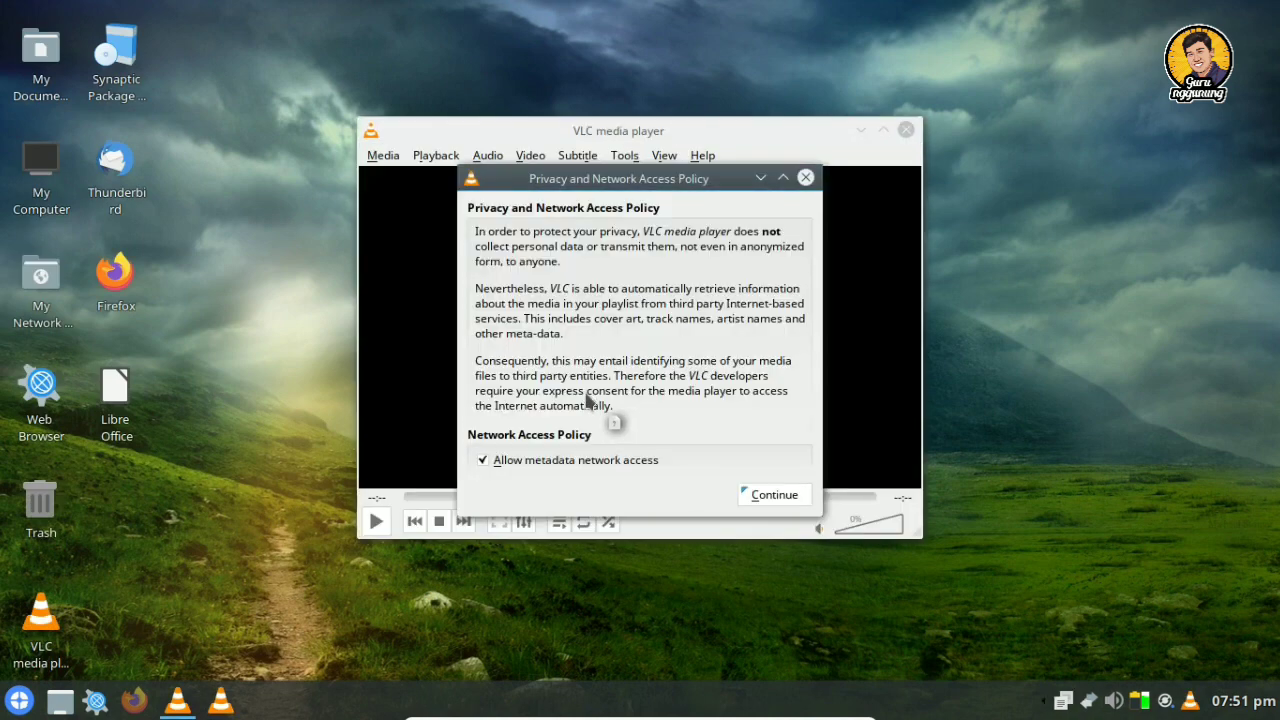
{"action": "left_click", "coordinate": [774, 494]}
{"action": "left_click", "coordinate": [704, 157]}
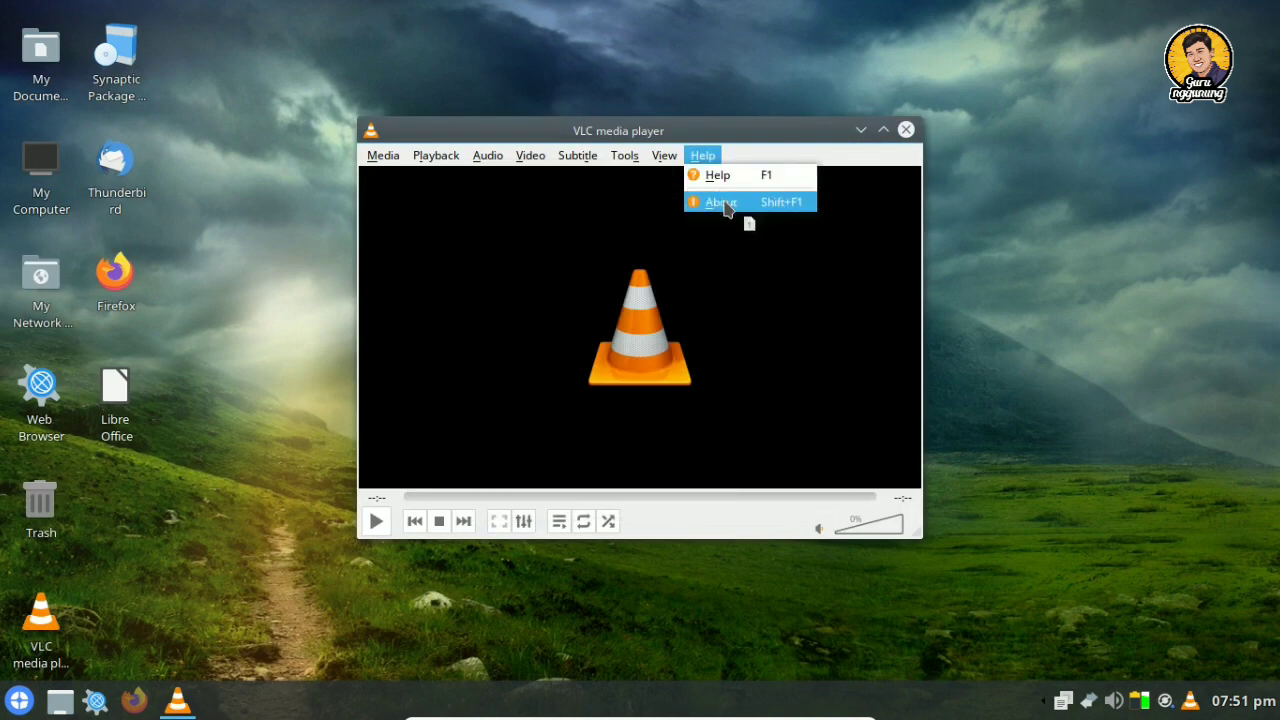
{"action": "left_click", "coordinate": [727, 212]}
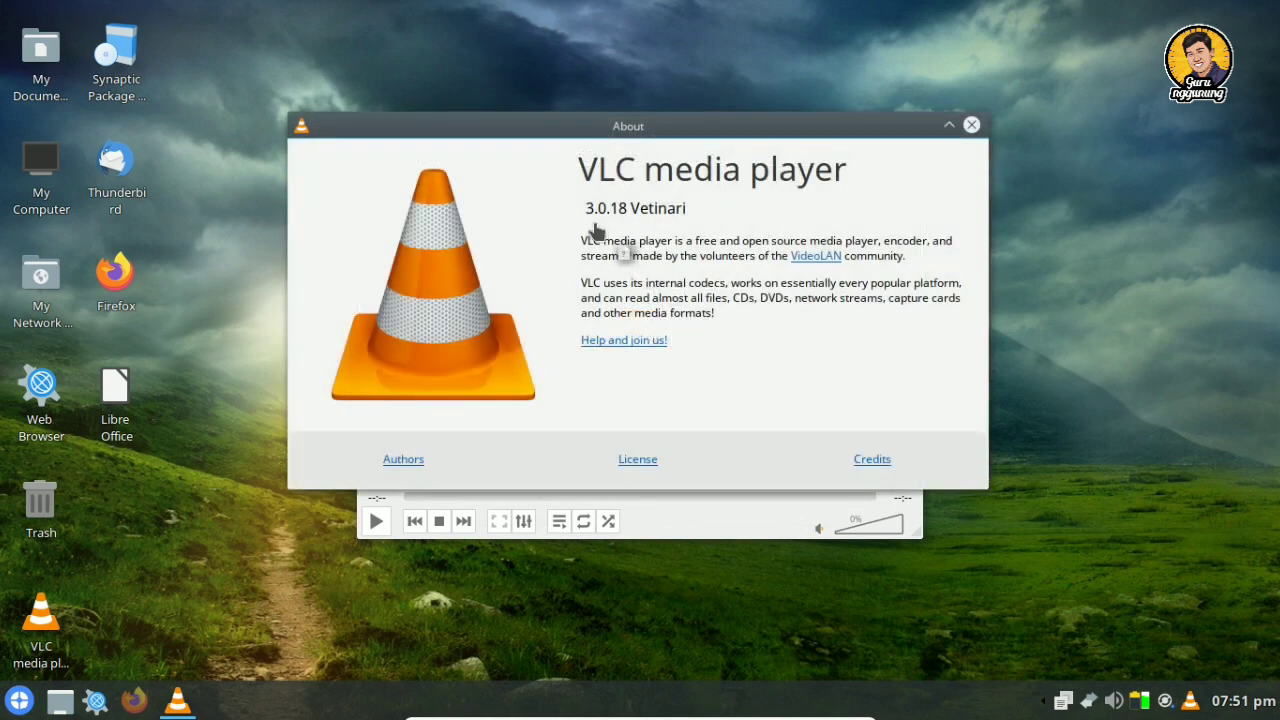
{"action": "left_click", "coordinate": [971, 124]}
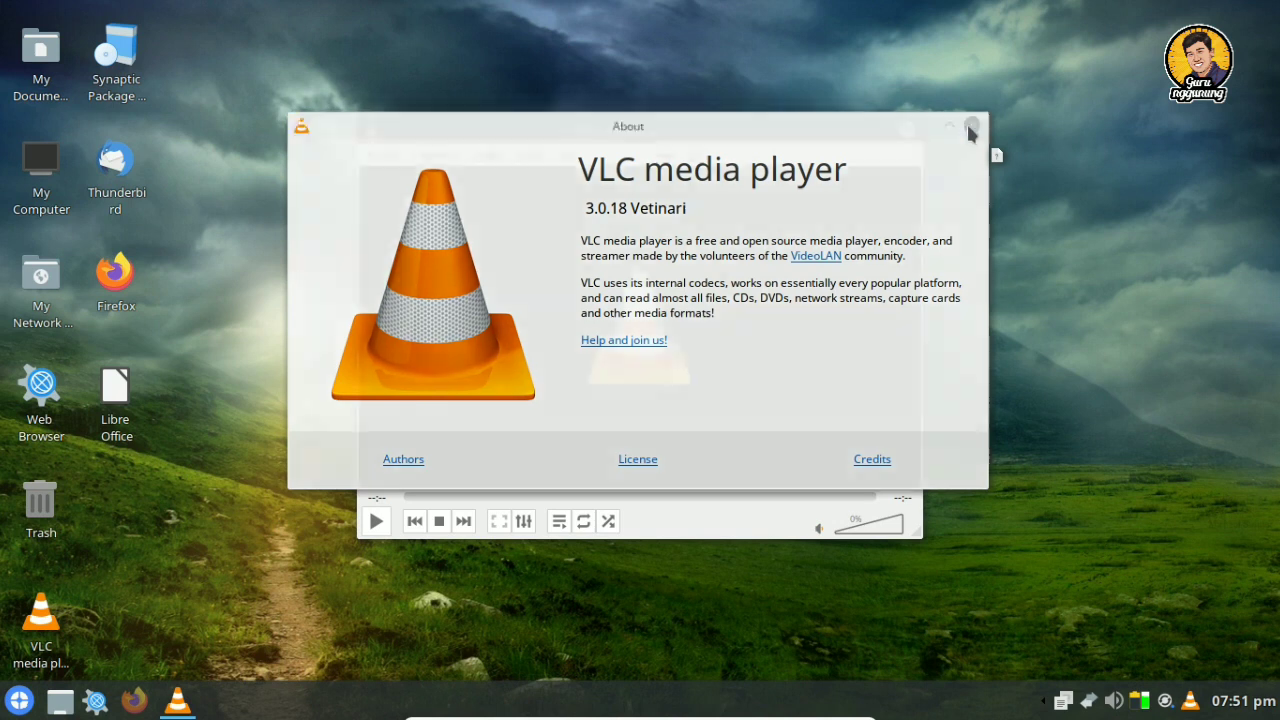
{"action": "left_click", "coordinate": [905, 129]}
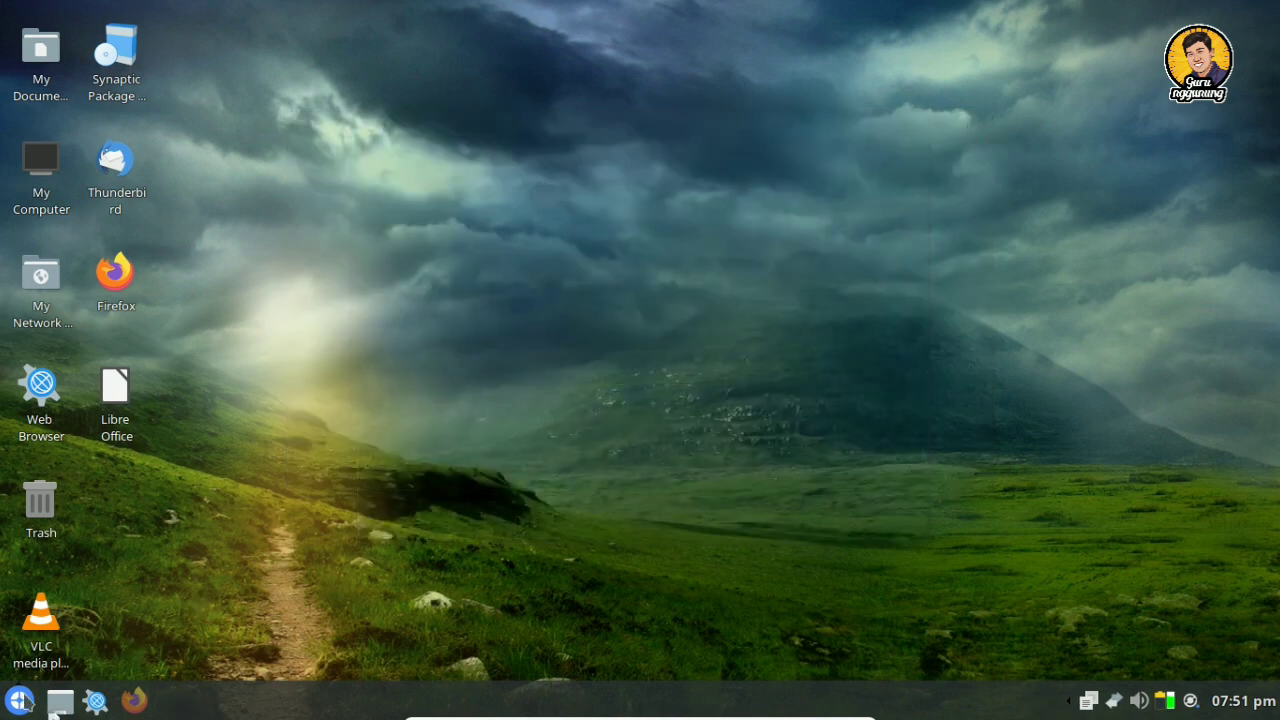
- Look over the Internet and Multimedia categories, and launch LibreOffice Writer from the Office category, dismissing the Tip of the Day
{"action": "left_click", "coordinate": [20, 701]}
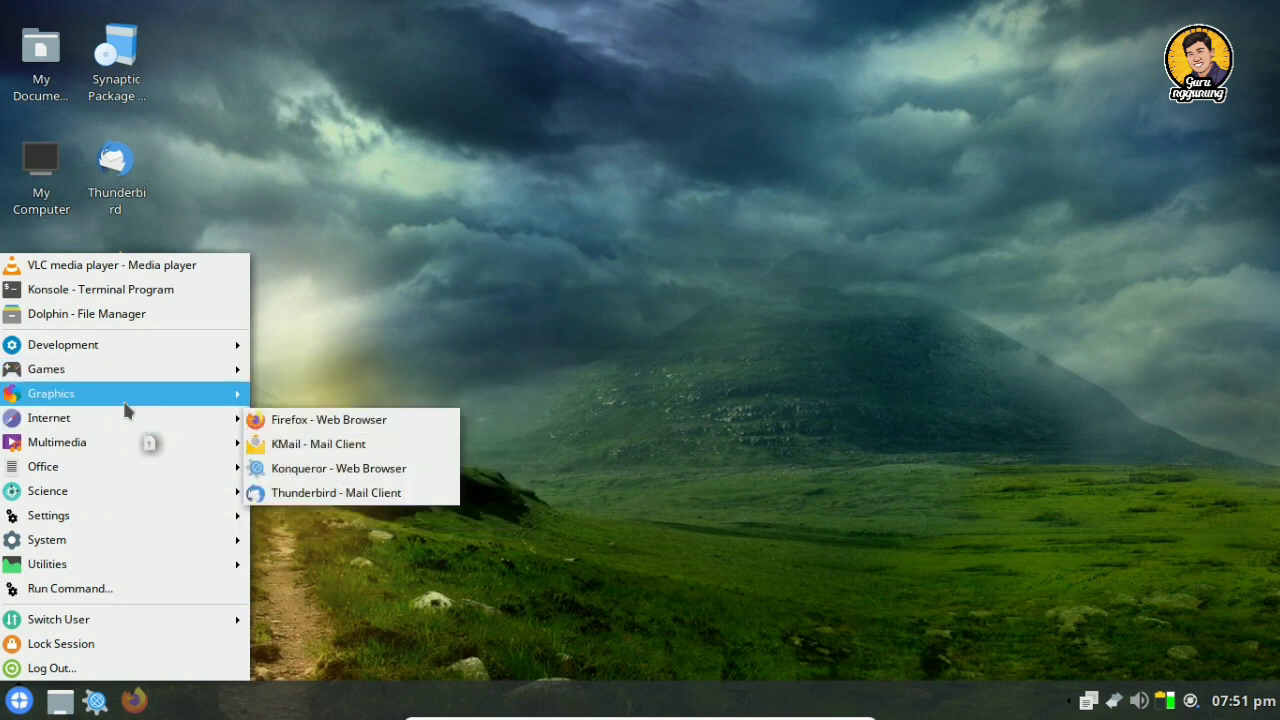
{"action": "mouse_move", "coordinate": [127, 420]}
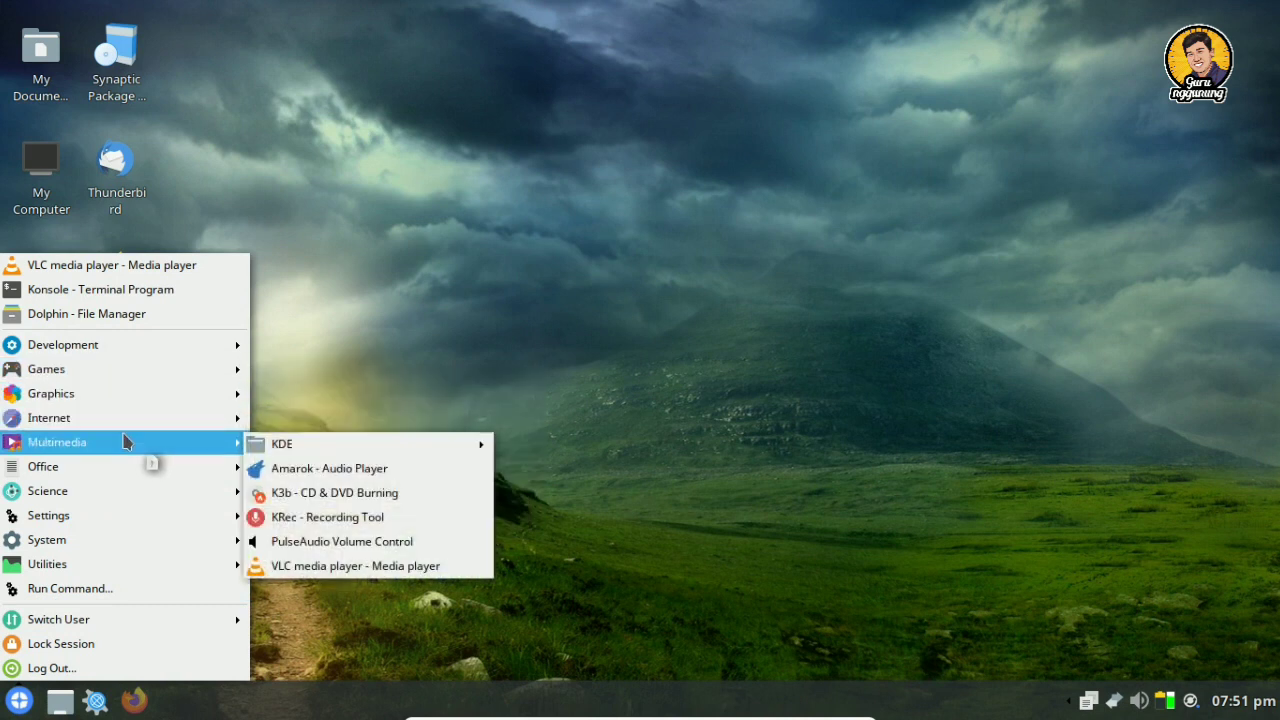
{"action": "mouse_move", "coordinate": [120, 467]}
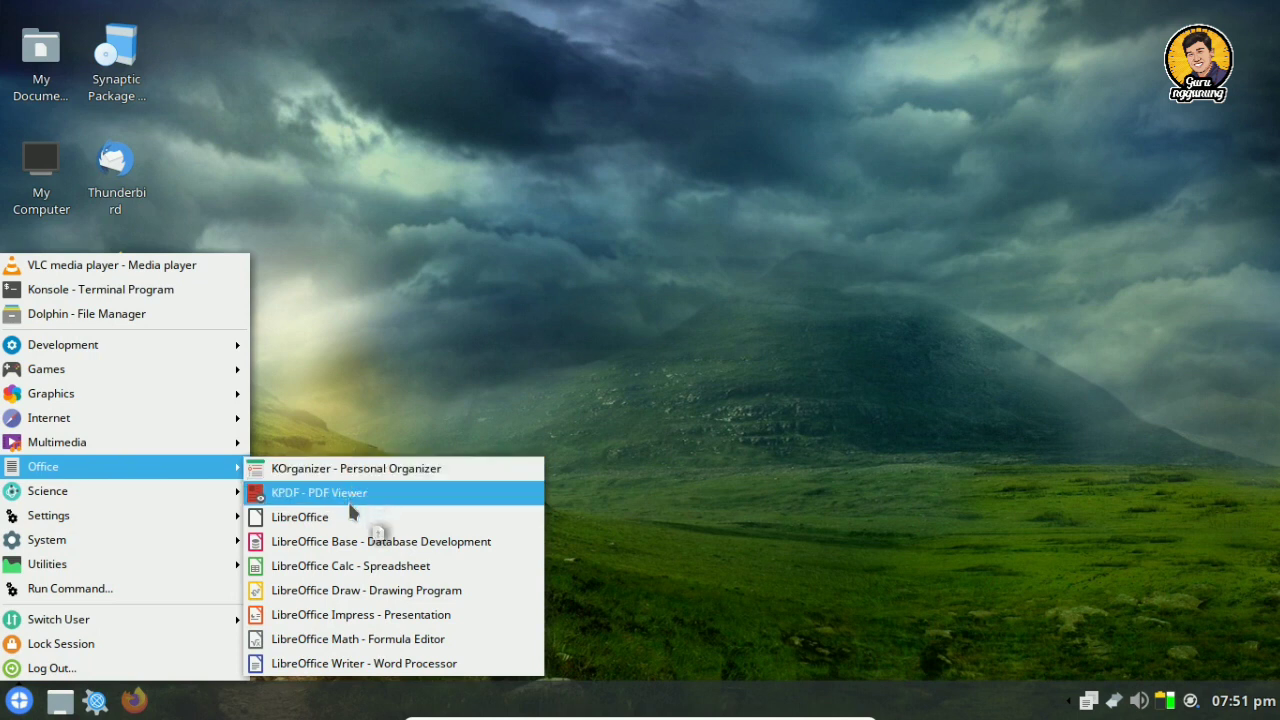
{"action": "left_click", "coordinate": [420, 663]}
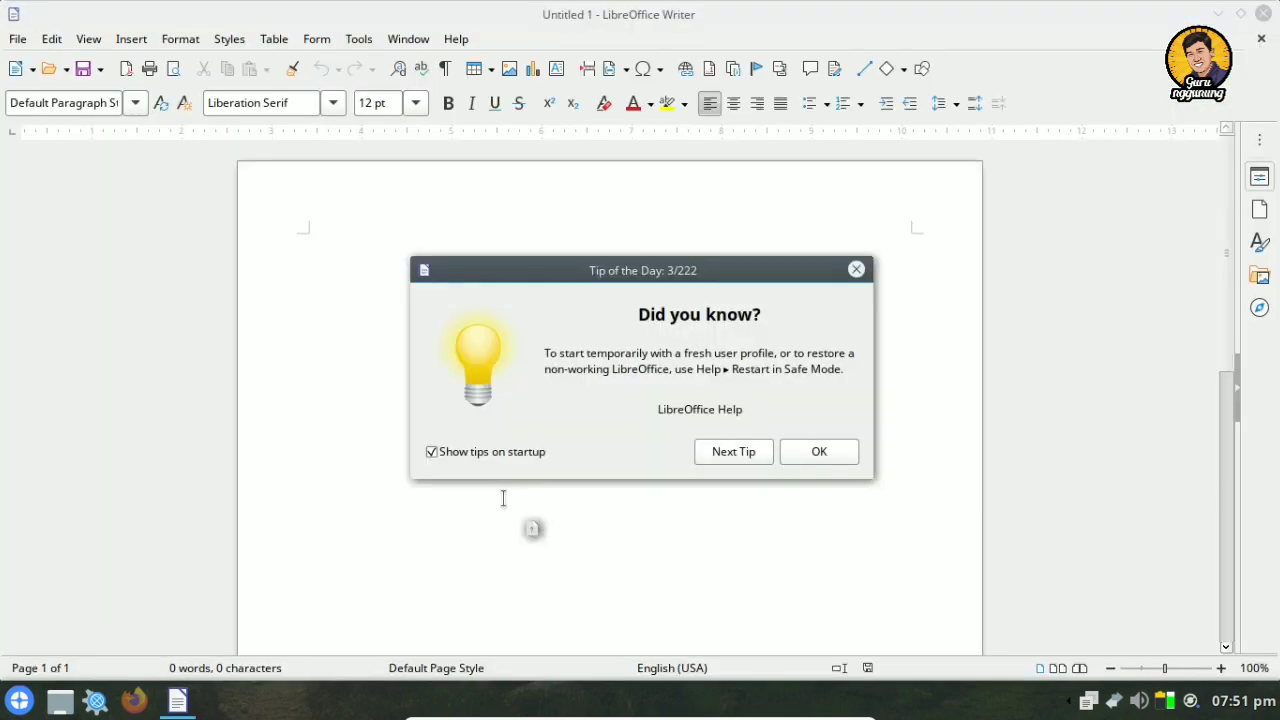
{"action": "left_click", "coordinate": [826, 449]}
- View the version details in About LibreOffice, and close both the dialog and Writer
{"action": "left_click", "coordinate": [456, 38]}
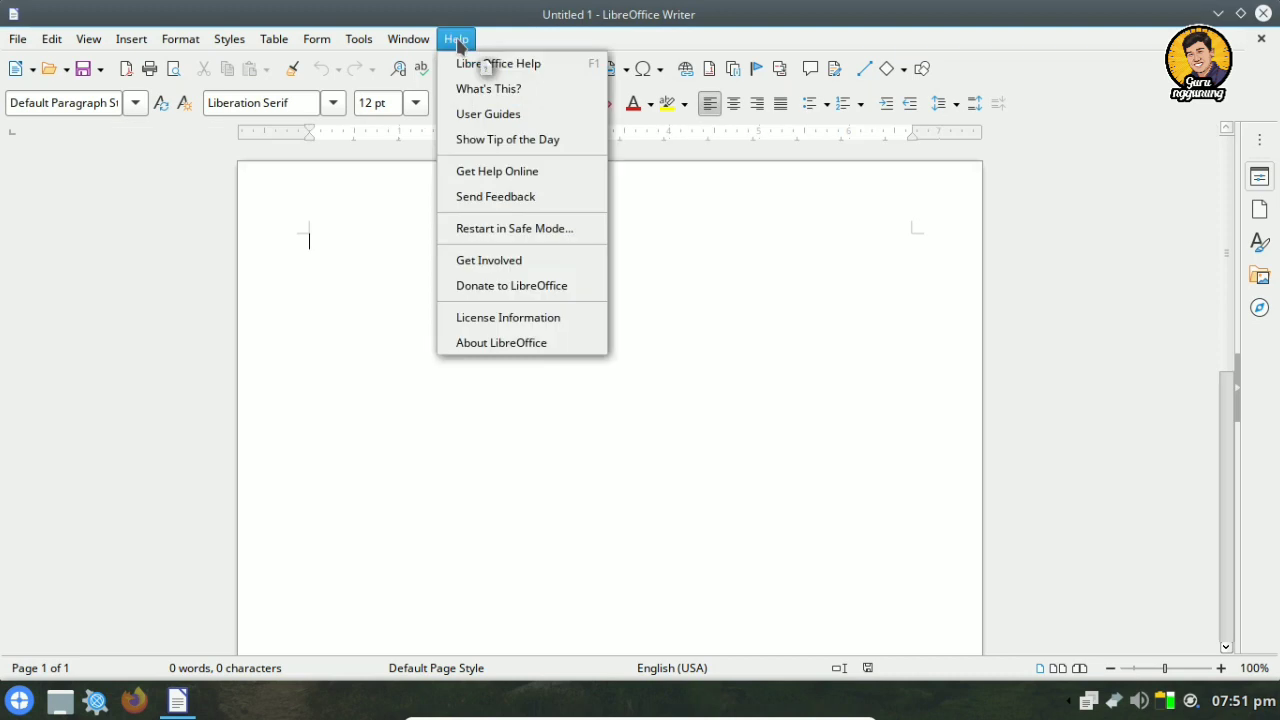
{"action": "left_click", "coordinate": [518, 340]}
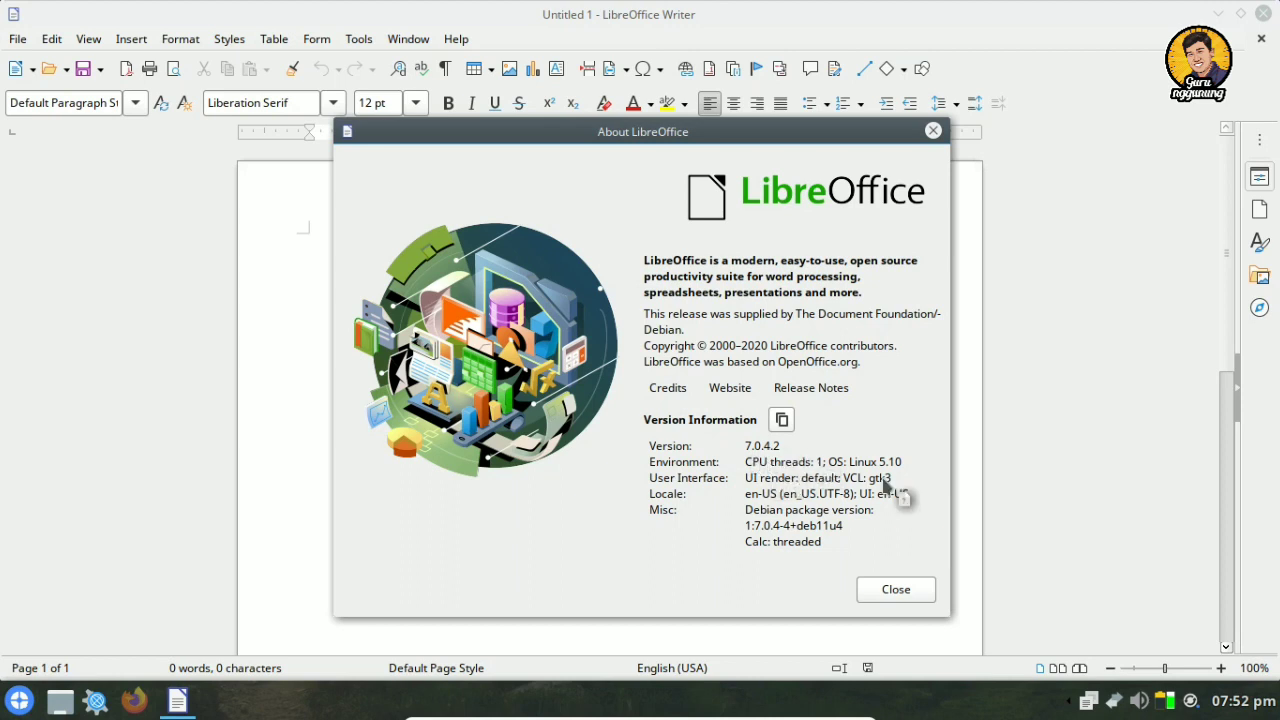
{"action": "left_click", "coordinate": [903, 591]}
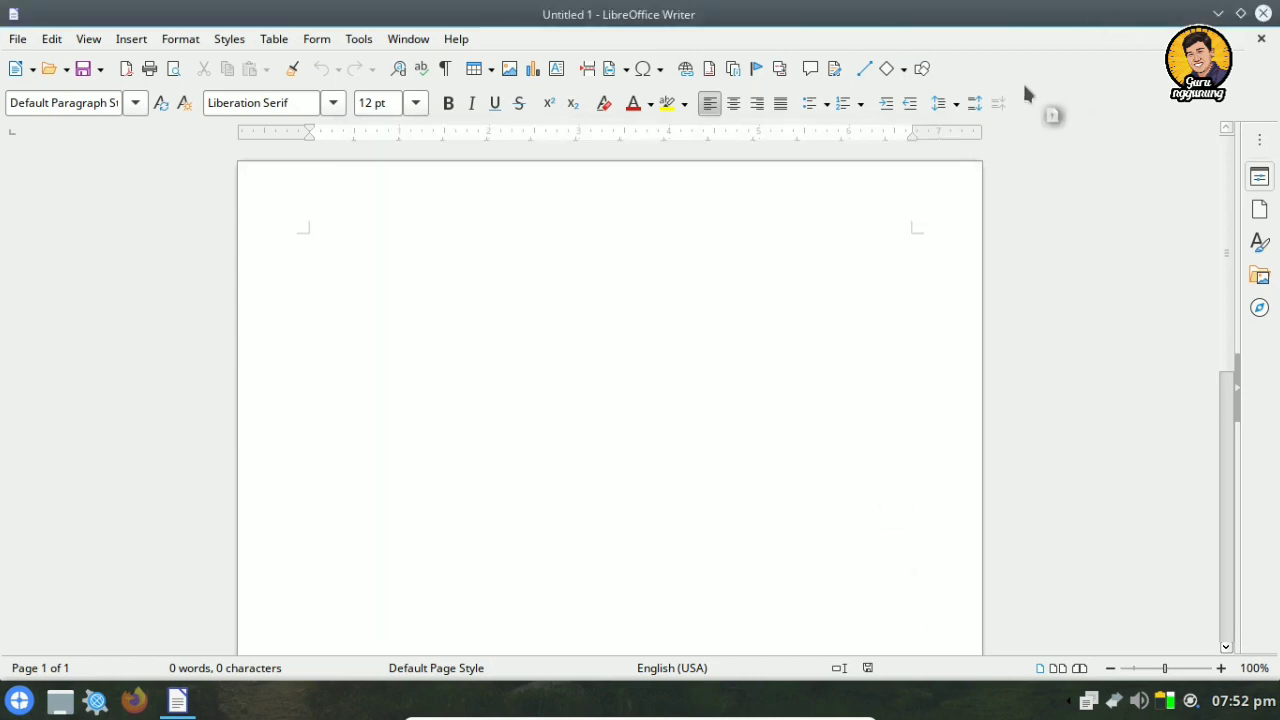
{"action": "left_click", "coordinate": [1264, 15]}
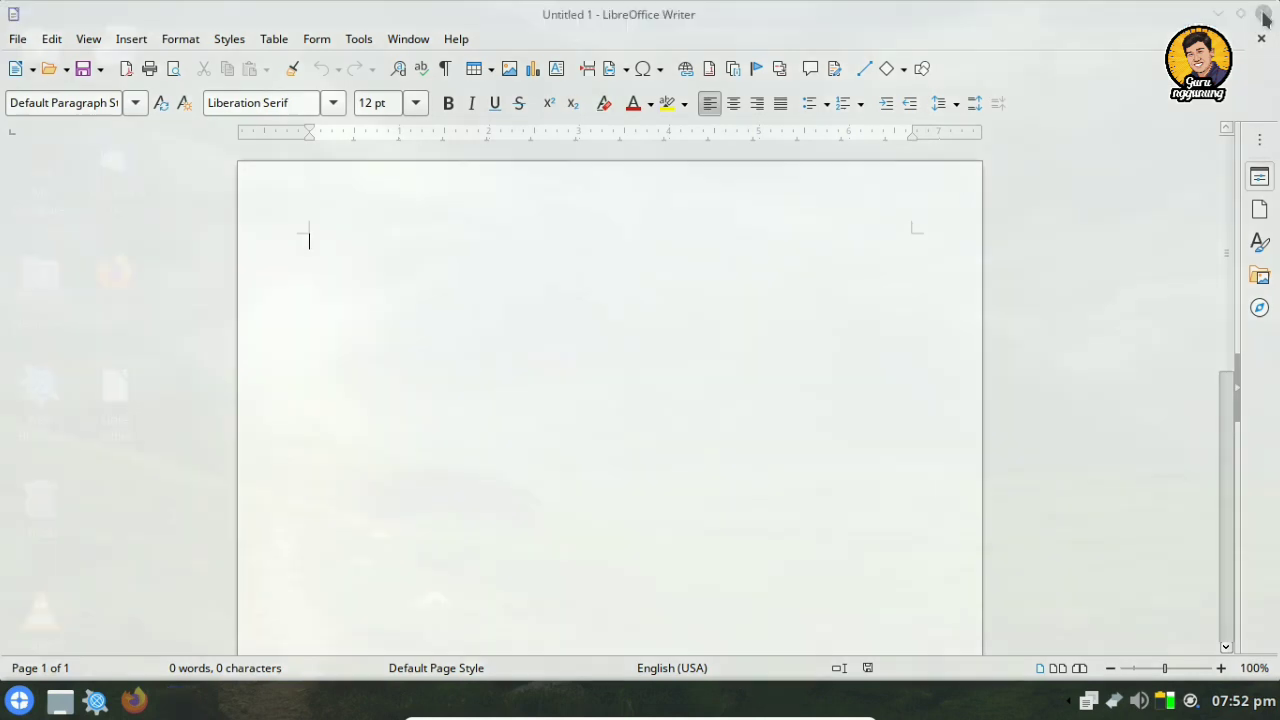
- Look through the start menu's Science, Settings, Utilities and System categories
{"action": "left_click", "coordinate": [20, 703]}
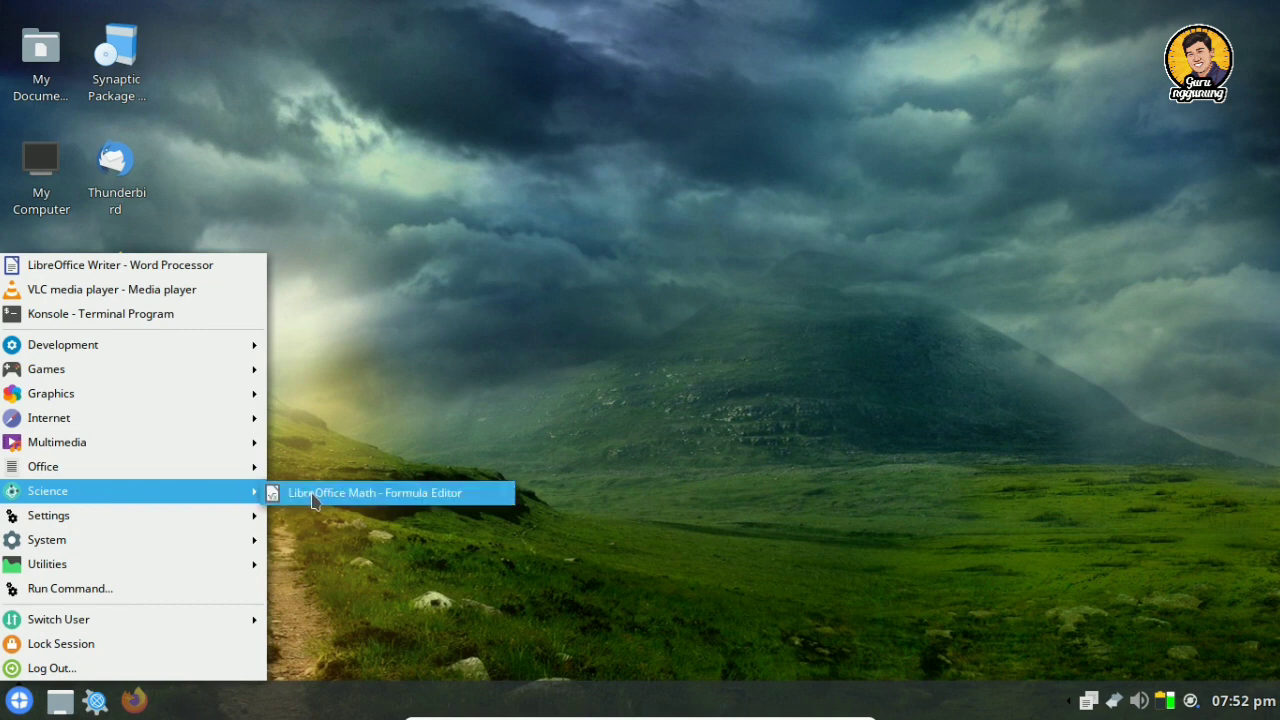
{"action": "mouse_move", "coordinate": [157, 517]}
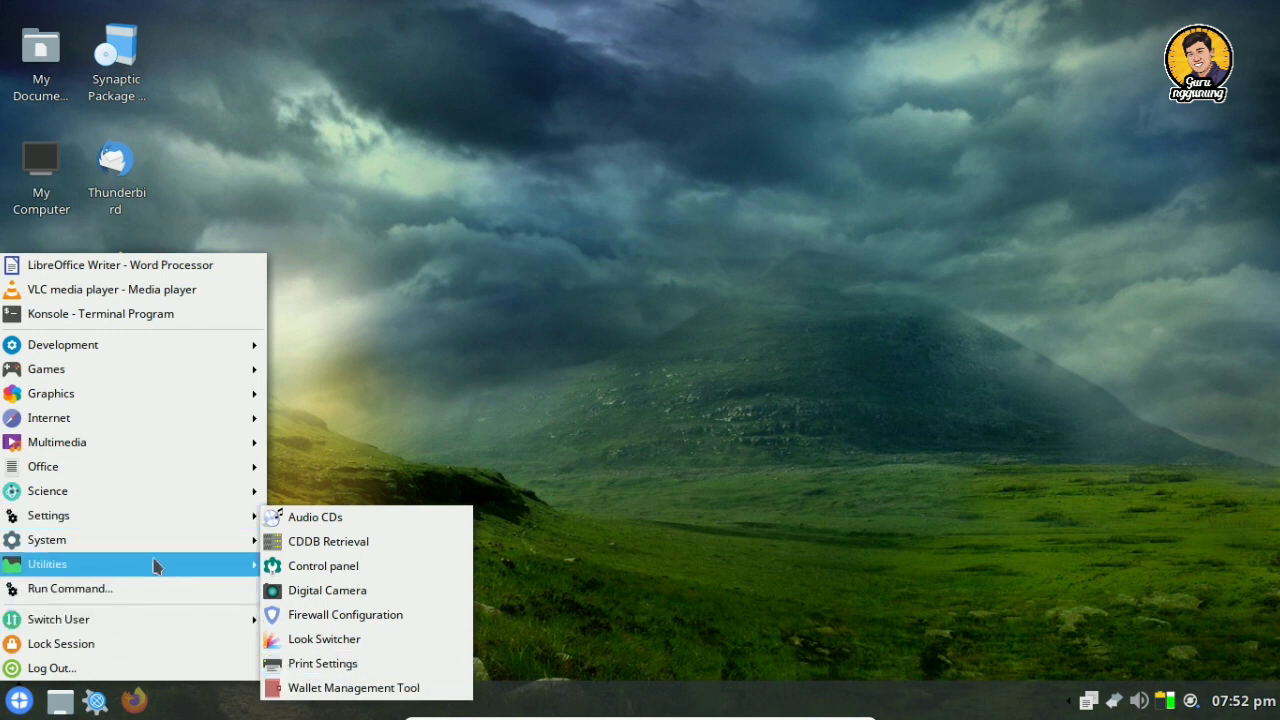
{"action": "mouse_move", "coordinate": [142, 553]}
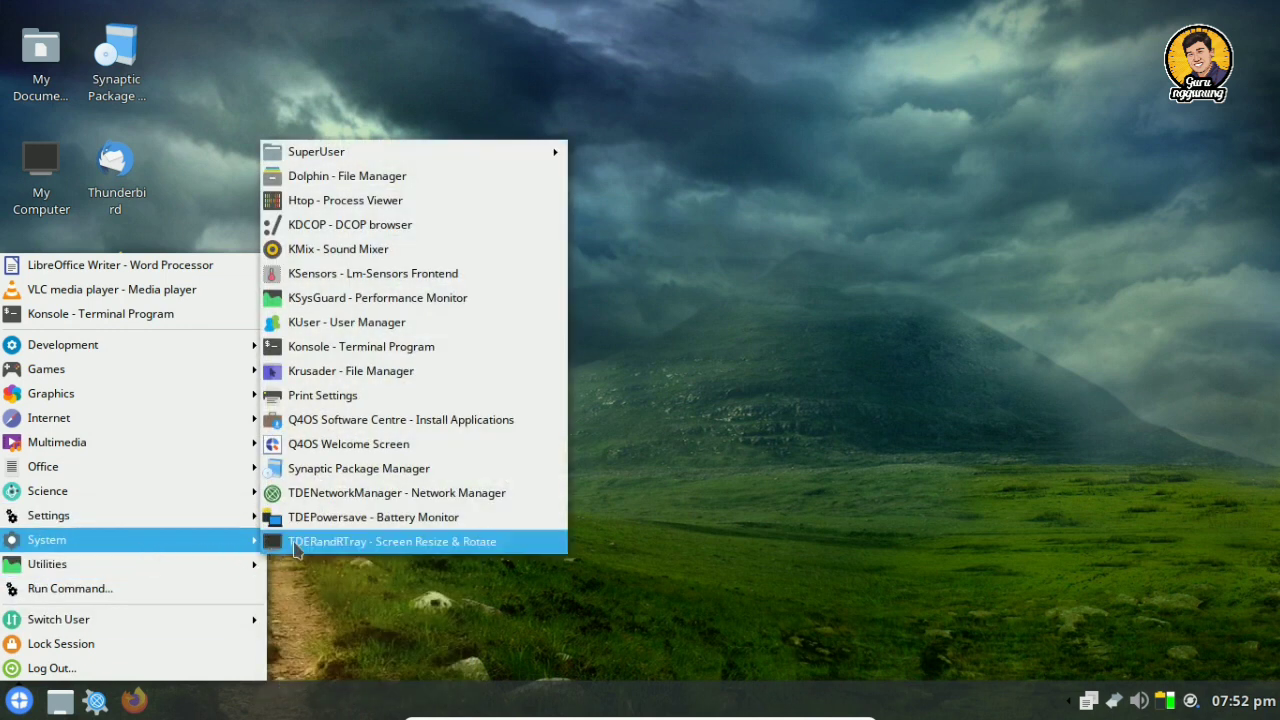
{"action": "mouse_move", "coordinate": [417, 162]}
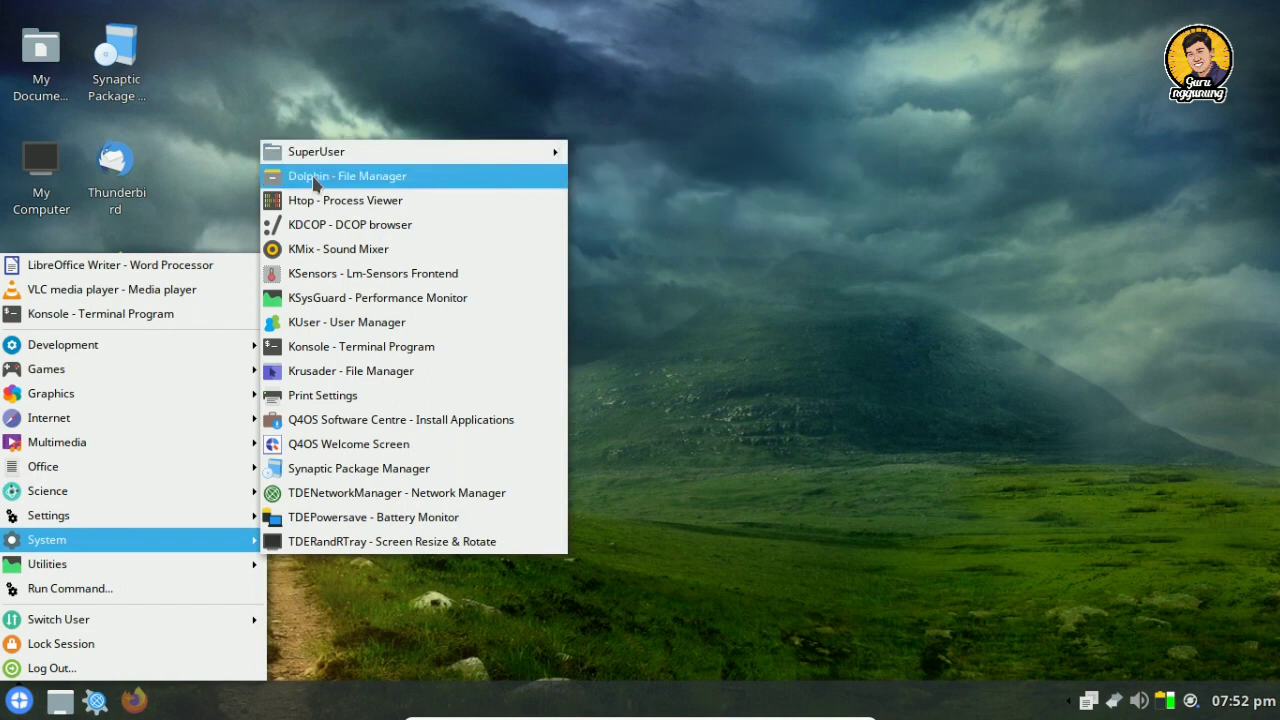
- Launch the Dolphin file manager from the System category, enlarge its window and move it clear of the desktop icons
{"action": "left_click", "coordinate": [314, 180]}
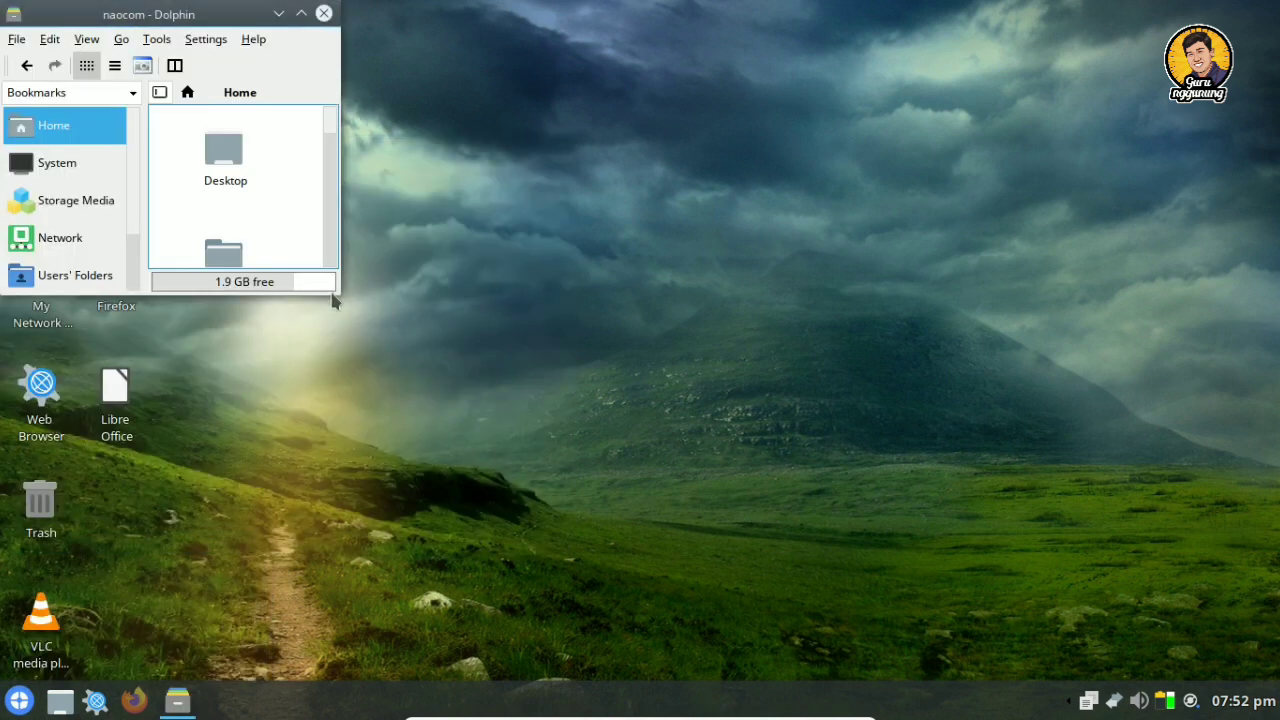
{"action": "left_click_drag", "start_coordinate": [341, 294], "coordinate": [892, 614]}
{"action": "left_click_drag", "start_coordinate": [370, 30], "coordinate": [650, 32]}
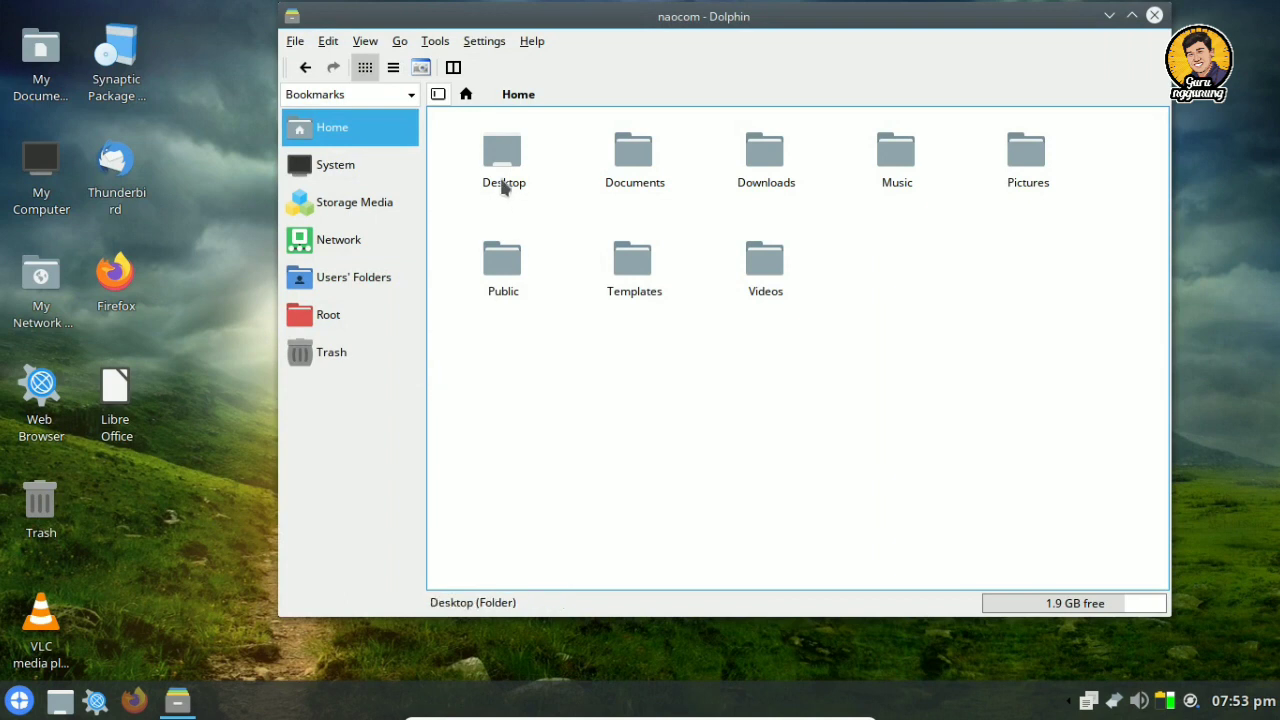
- View the About Dolphin information, and close both the dialog and the file manager
{"action": "left_click", "coordinate": [524, 40]}
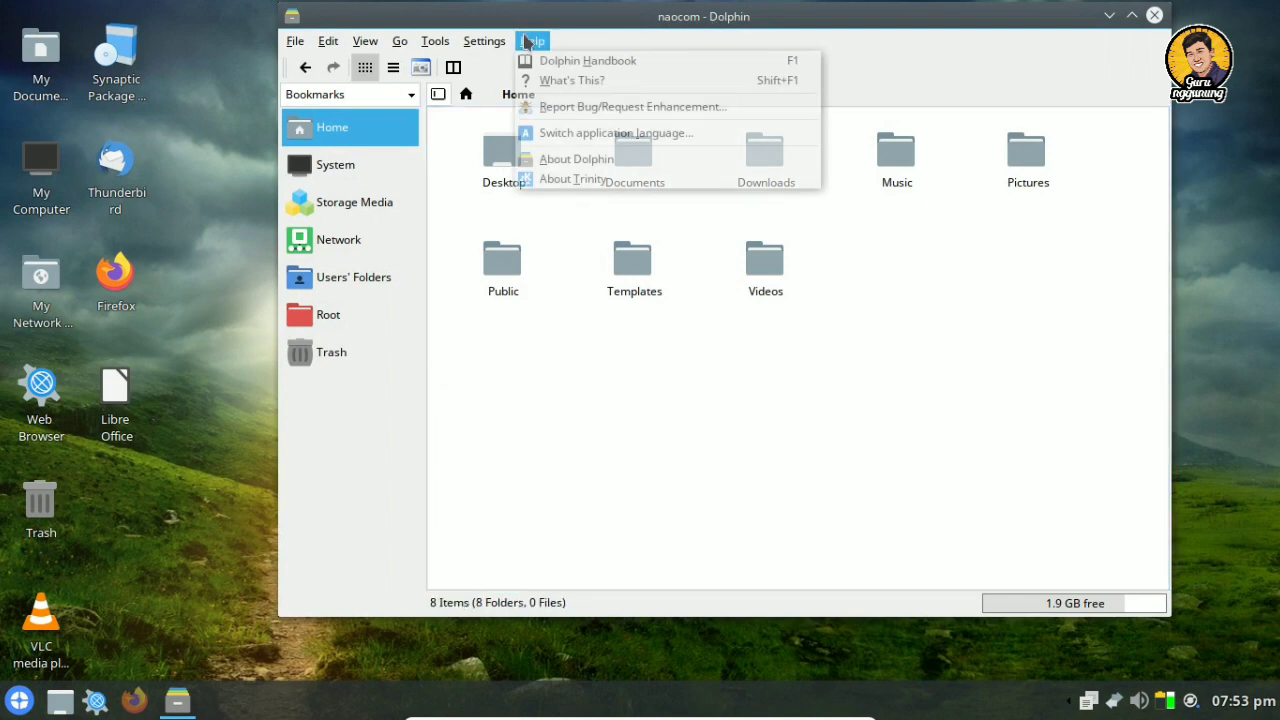
{"action": "left_click", "coordinate": [590, 160]}
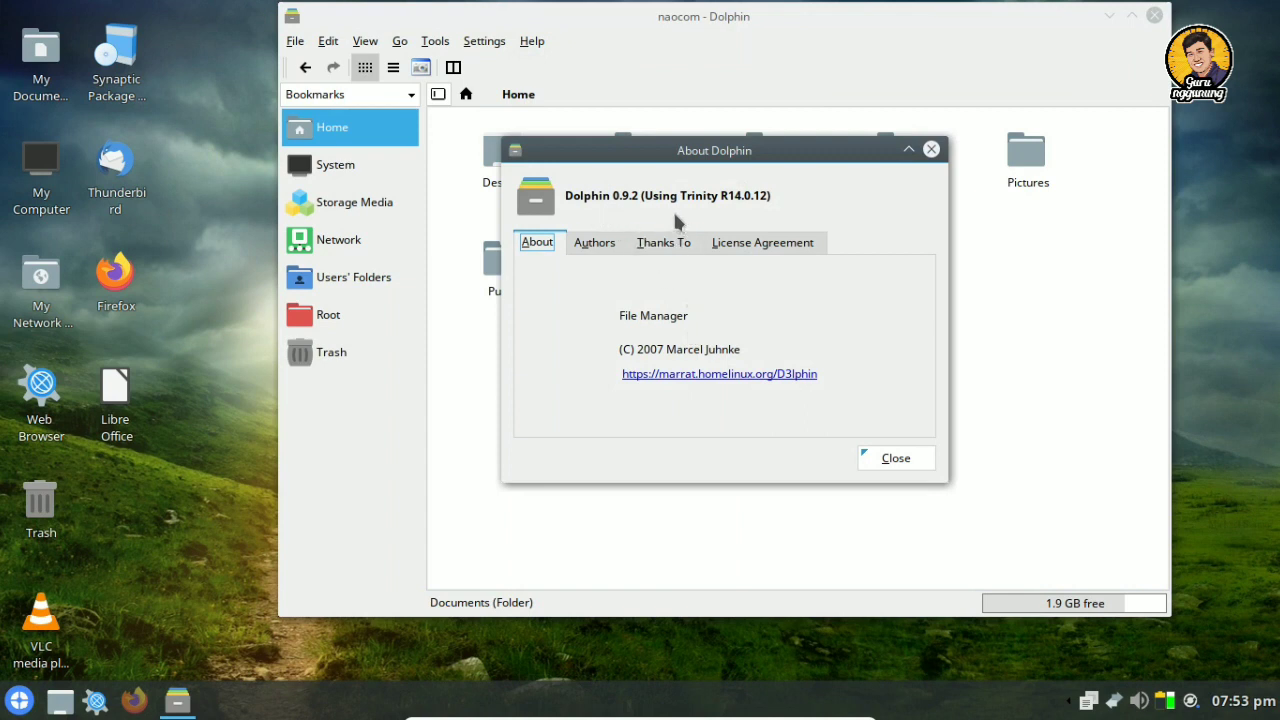
{"action": "left_click", "coordinate": [911, 462]}
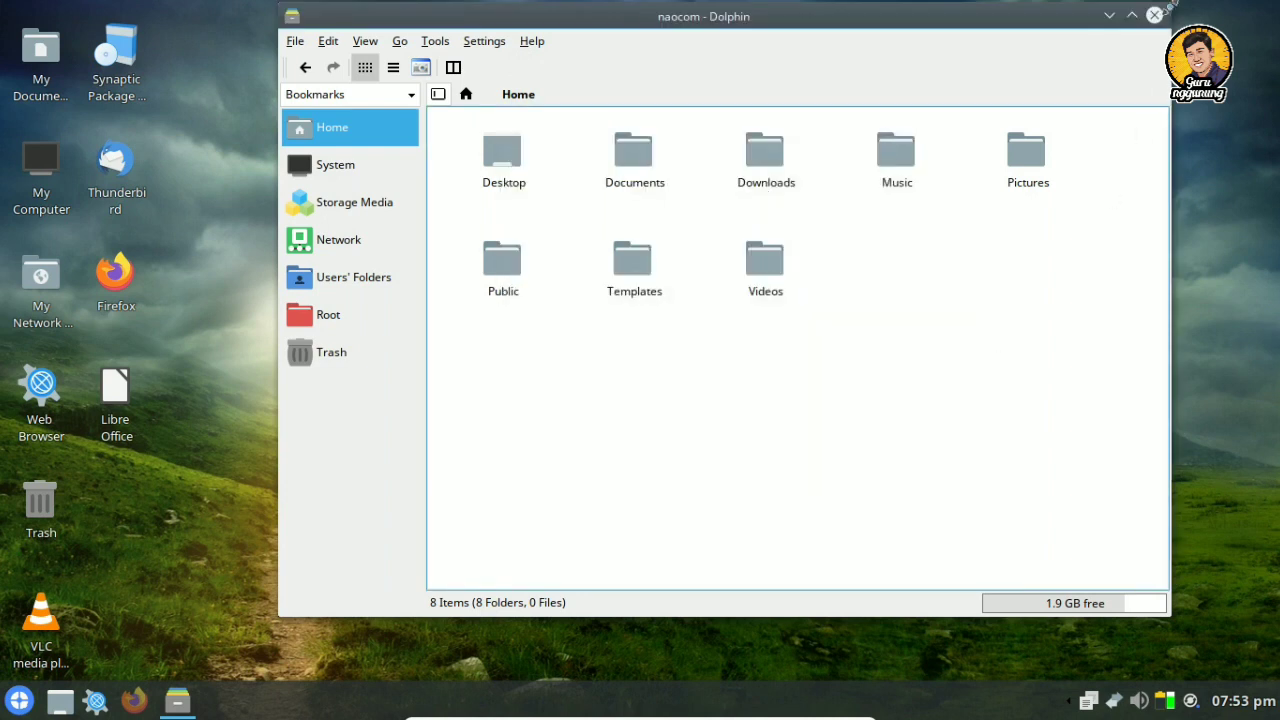
{"action": "left_click", "coordinate": [1154, 16]}
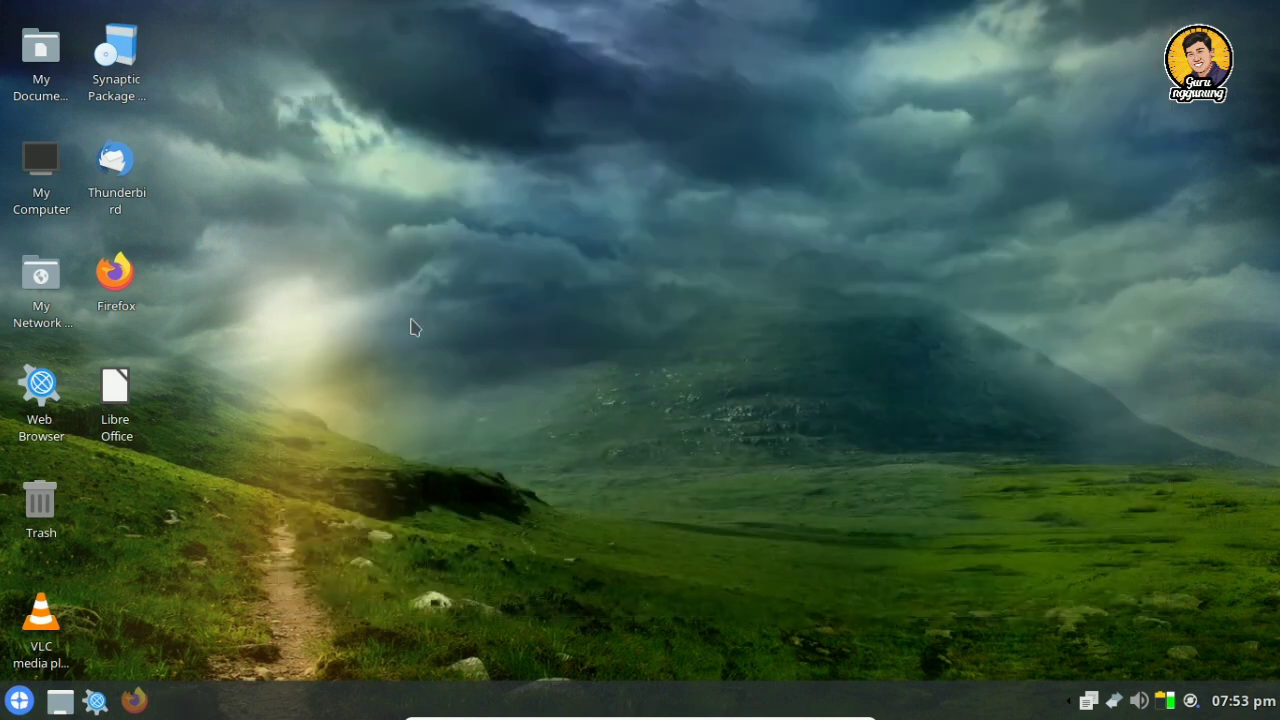
- Open the My Documents folder, move its window clear of the desktop icons, show the folders sidebar and close the window
{"action": "left_click", "coordinate": [42, 64]}
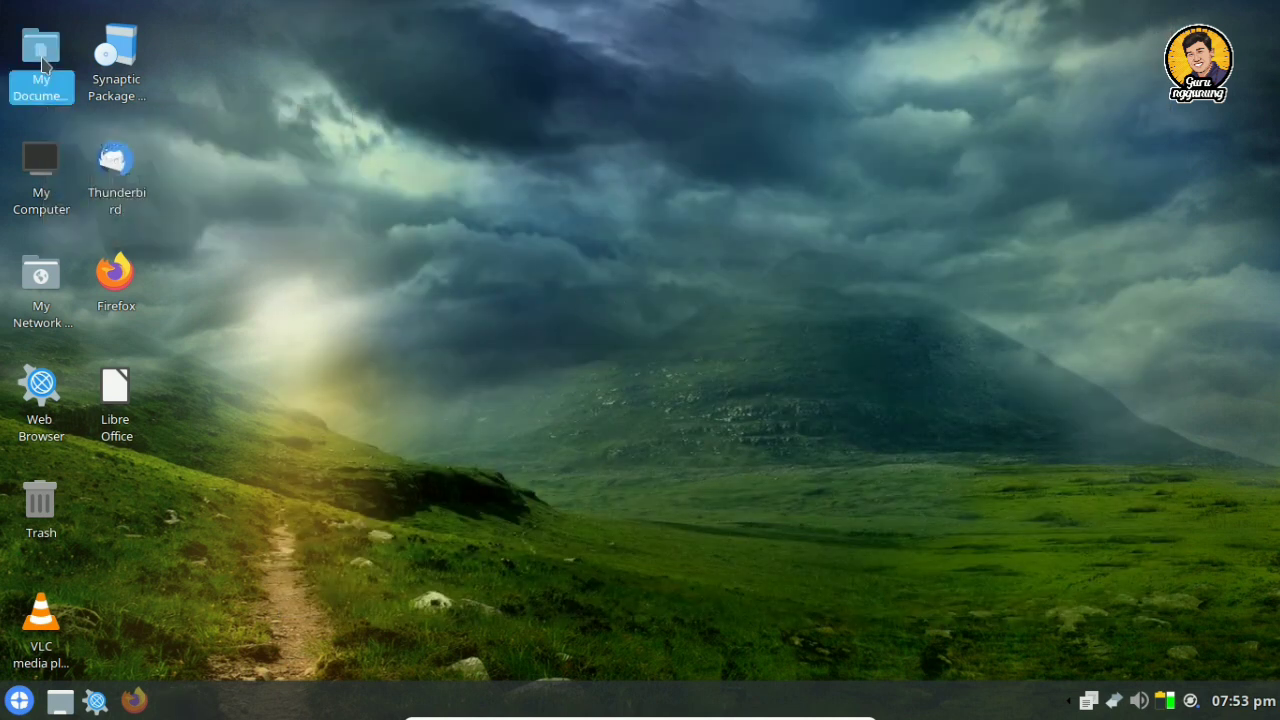
{"action": "double_click", "coordinate": [42, 64]}
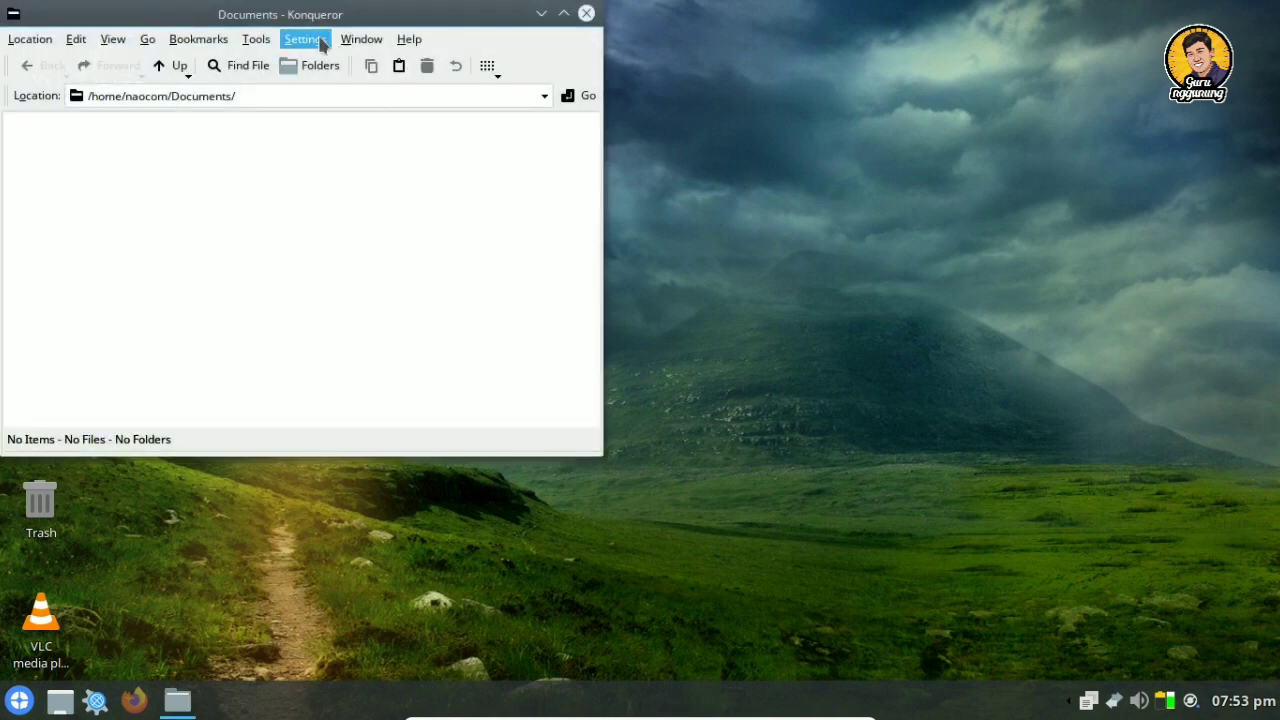
{"action": "left_click_drag", "start_coordinate": [294, 27], "coordinate": [560, 74]}
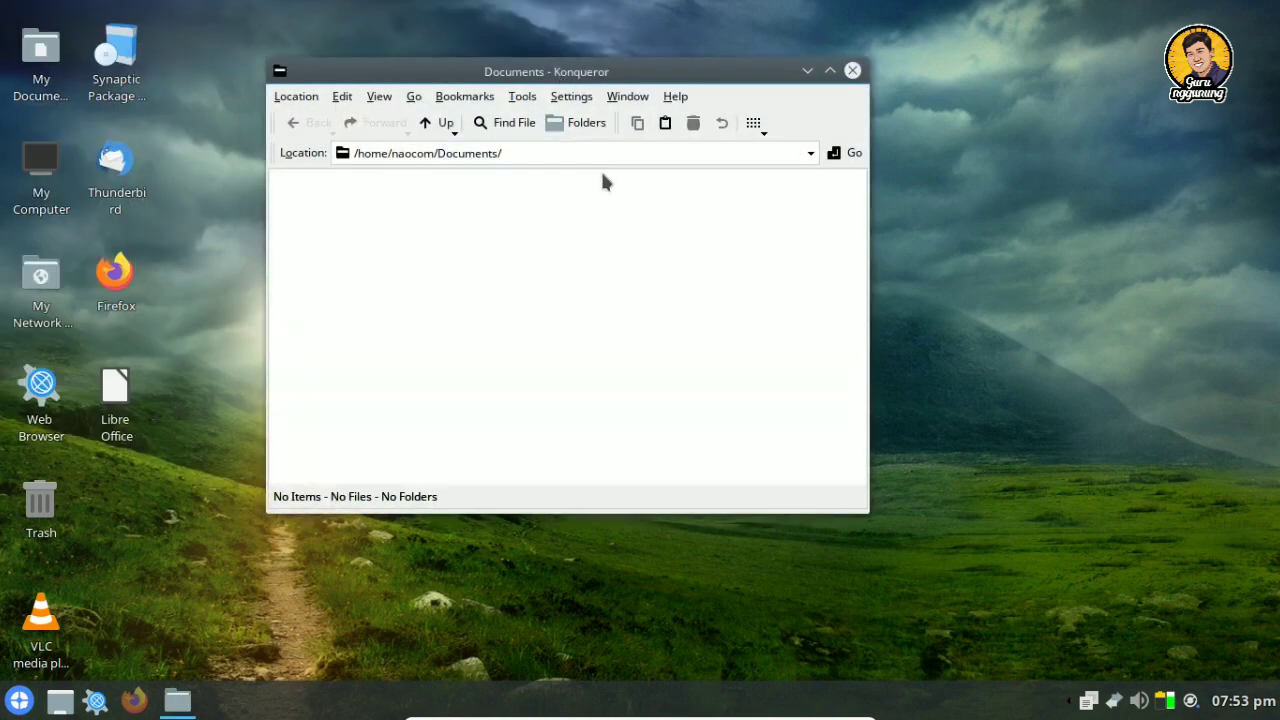
{"action": "left_click", "coordinate": [590, 123]}
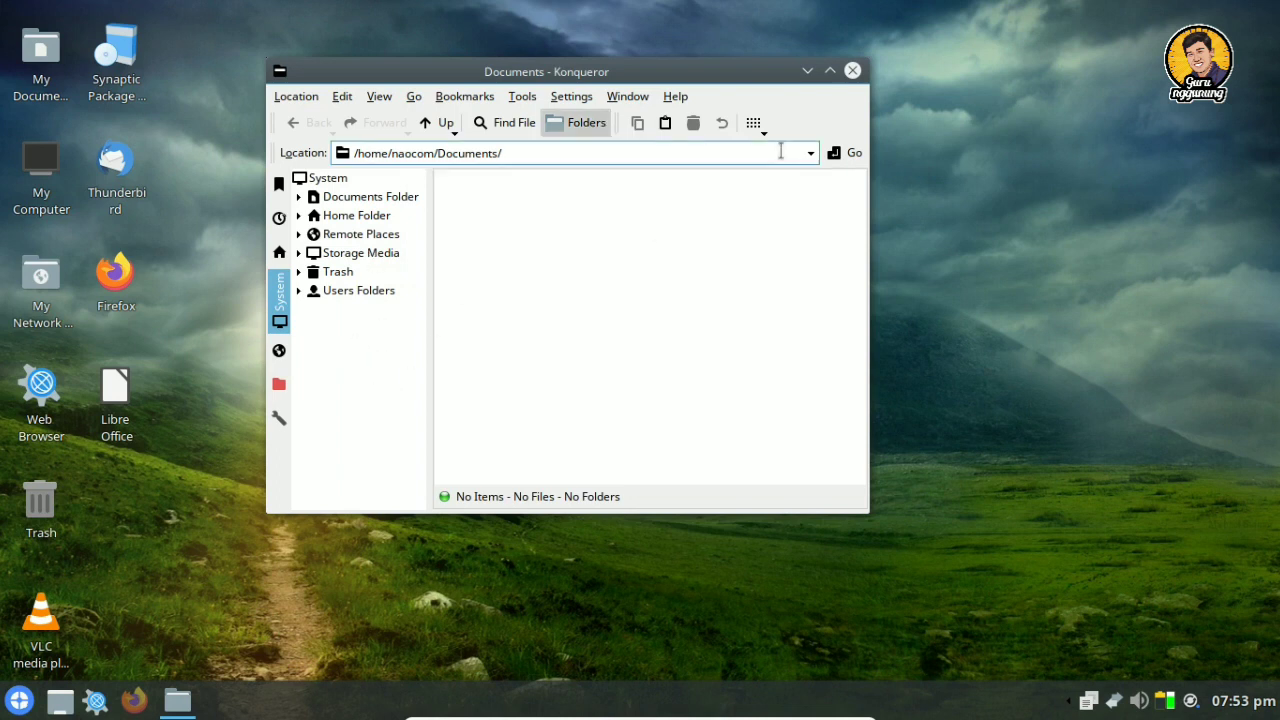
{"action": "left_click", "coordinate": [851, 71]}
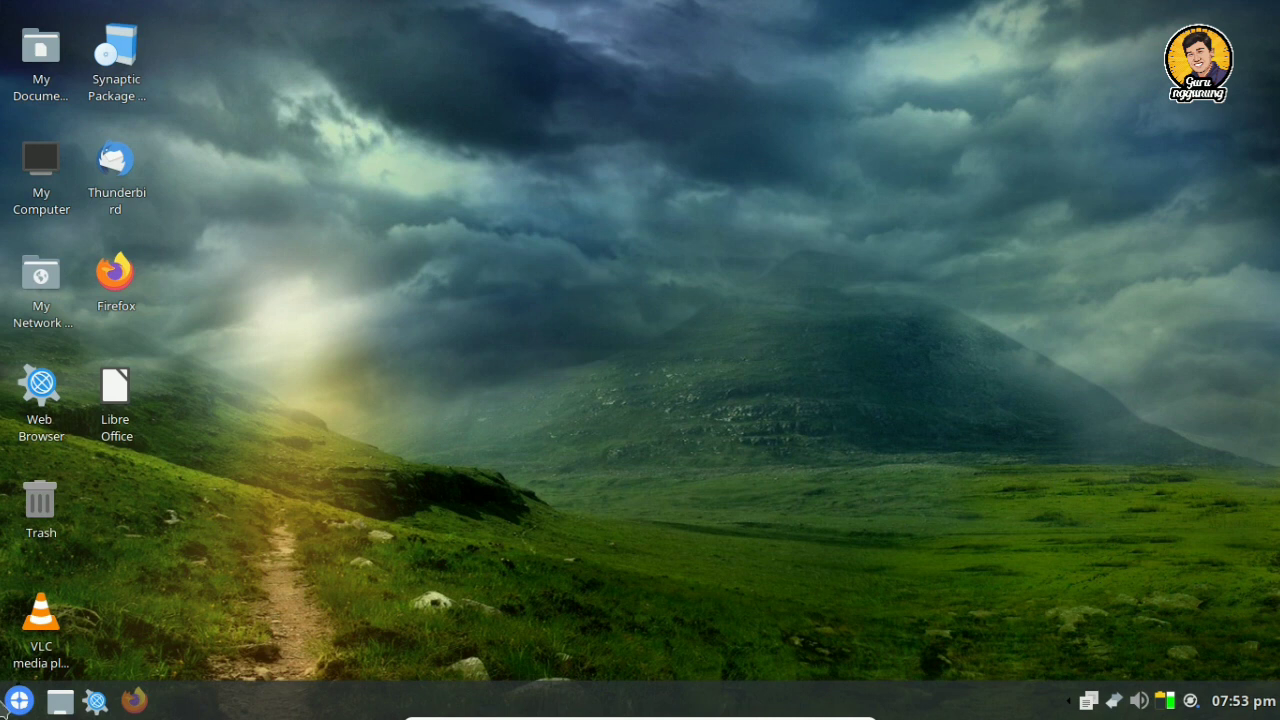
- Launch the Konsole terminal program from the start menu's System category
{"action": "left_click", "coordinate": [19, 704]}
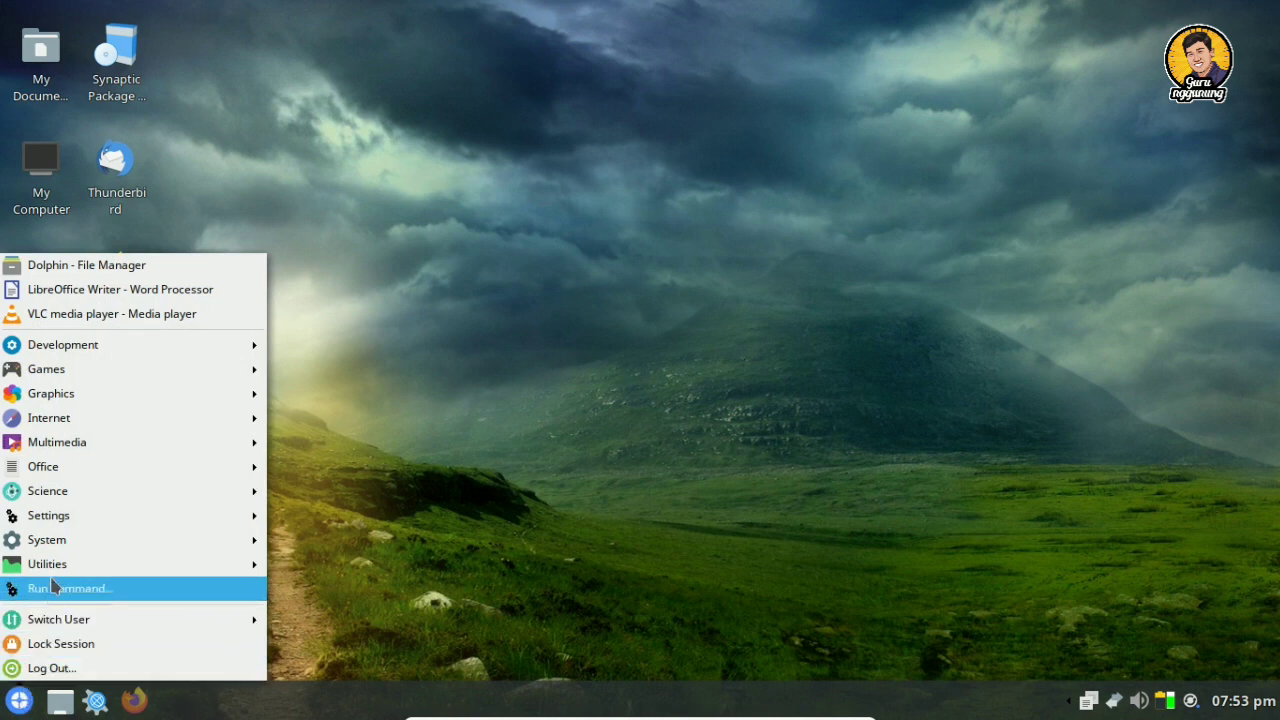
{"action": "mouse_move", "coordinate": [91, 545]}
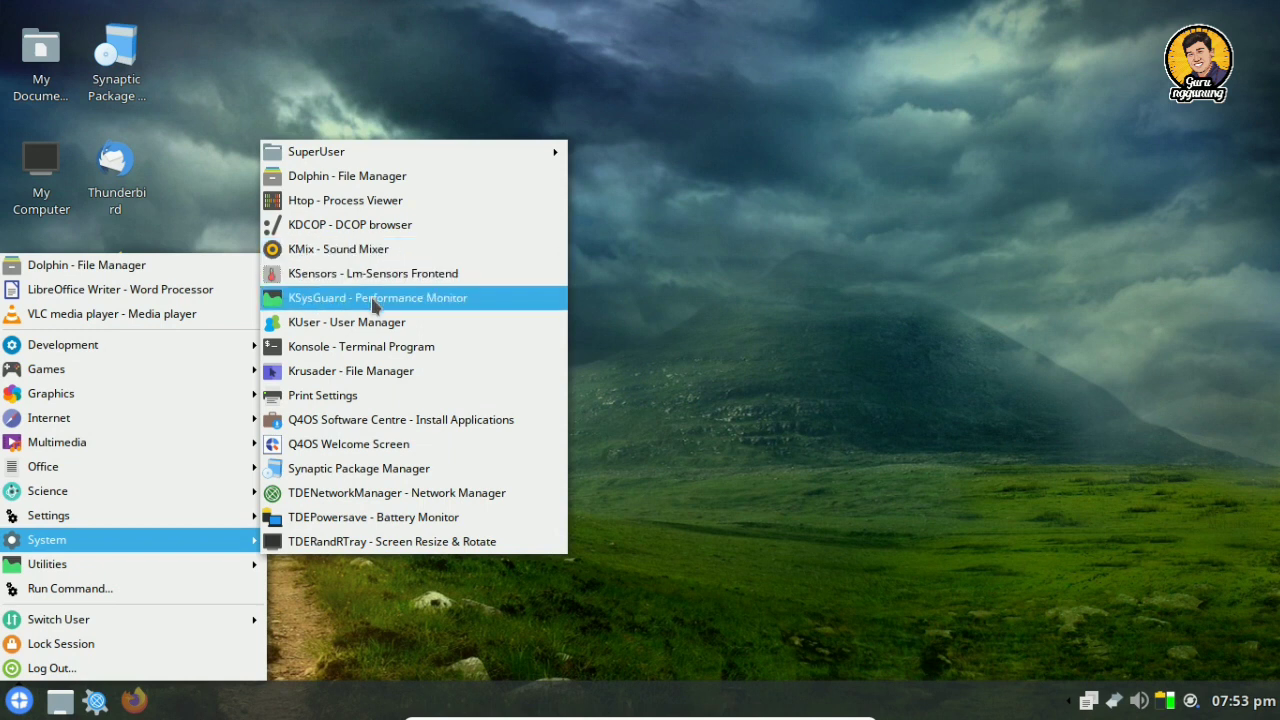
{"action": "left_click", "coordinate": [407, 350]}
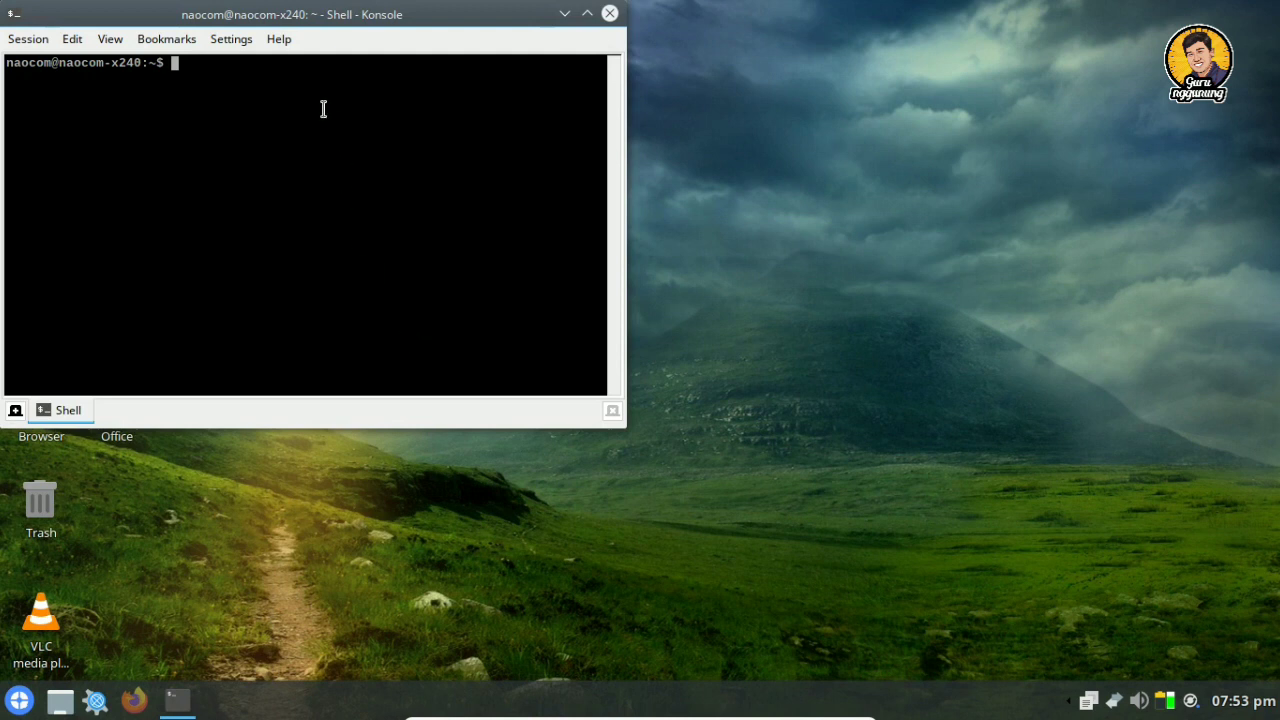
- View the About Konsole information, and close both the dialog and the terminal
{"action": "left_click", "coordinate": [289, 47]}
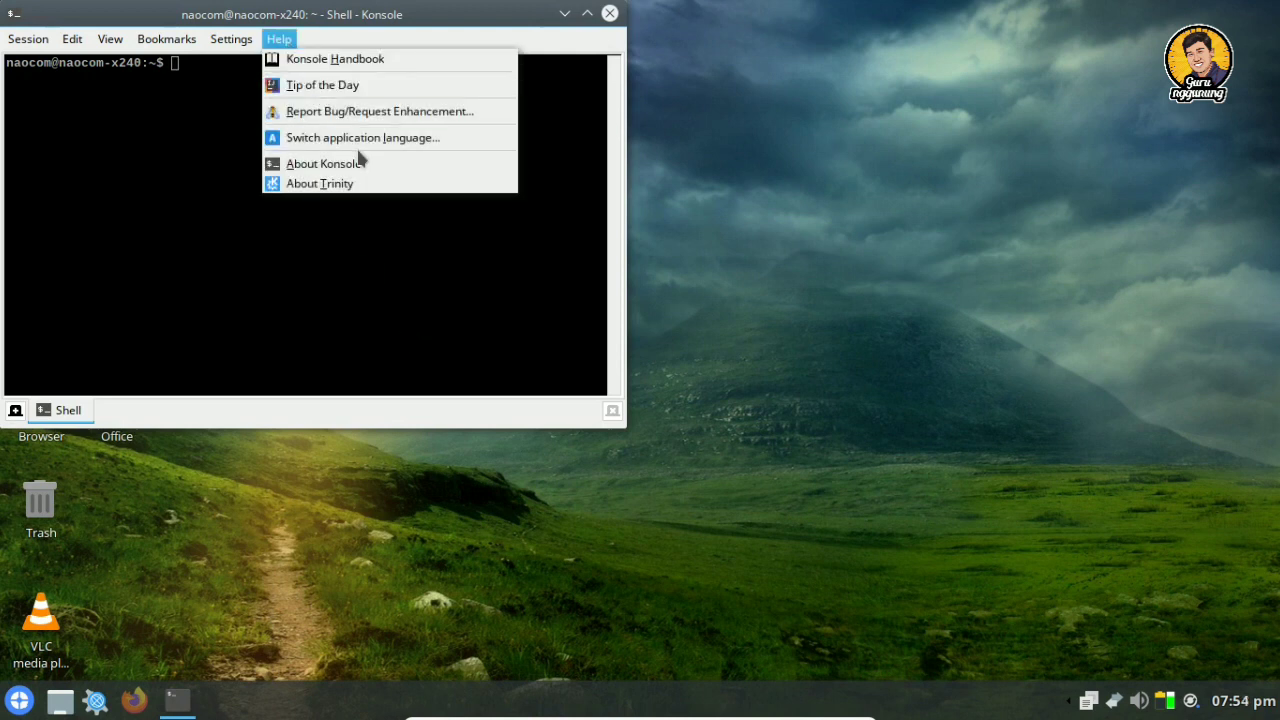
{"action": "left_click", "coordinate": [360, 163]}
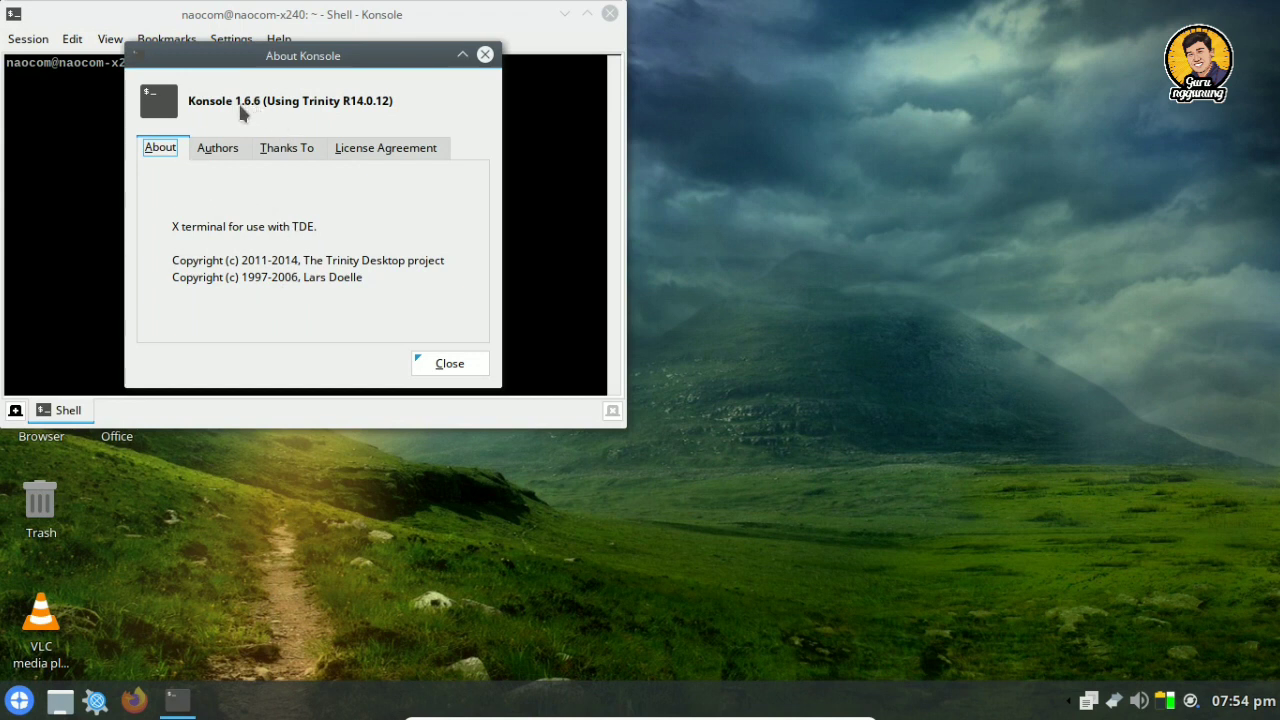
{"action": "left_click", "coordinate": [450, 363]}
{"action": "left_click", "coordinate": [610, 13]}
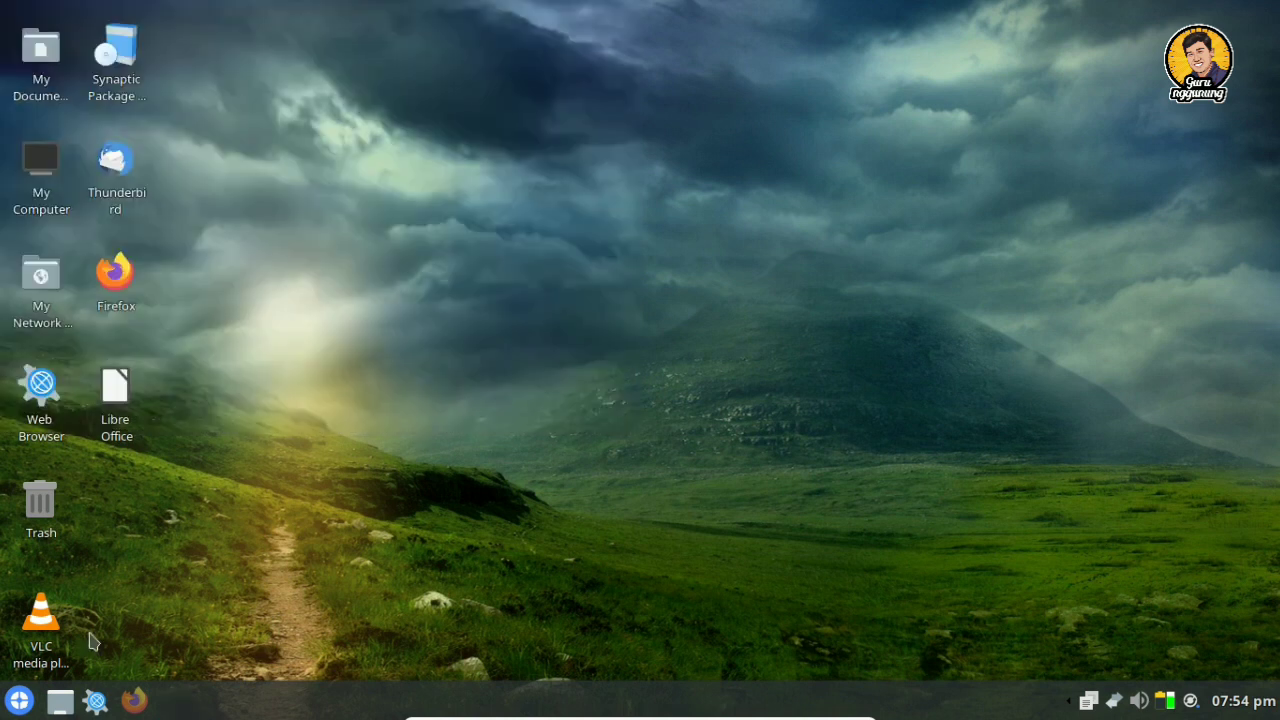
- Look through the start menu's System and Utilities categories with their subcategories, and view and dismiss the Run Command dialog
{"action": "left_click", "coordinate": [20, 701]}
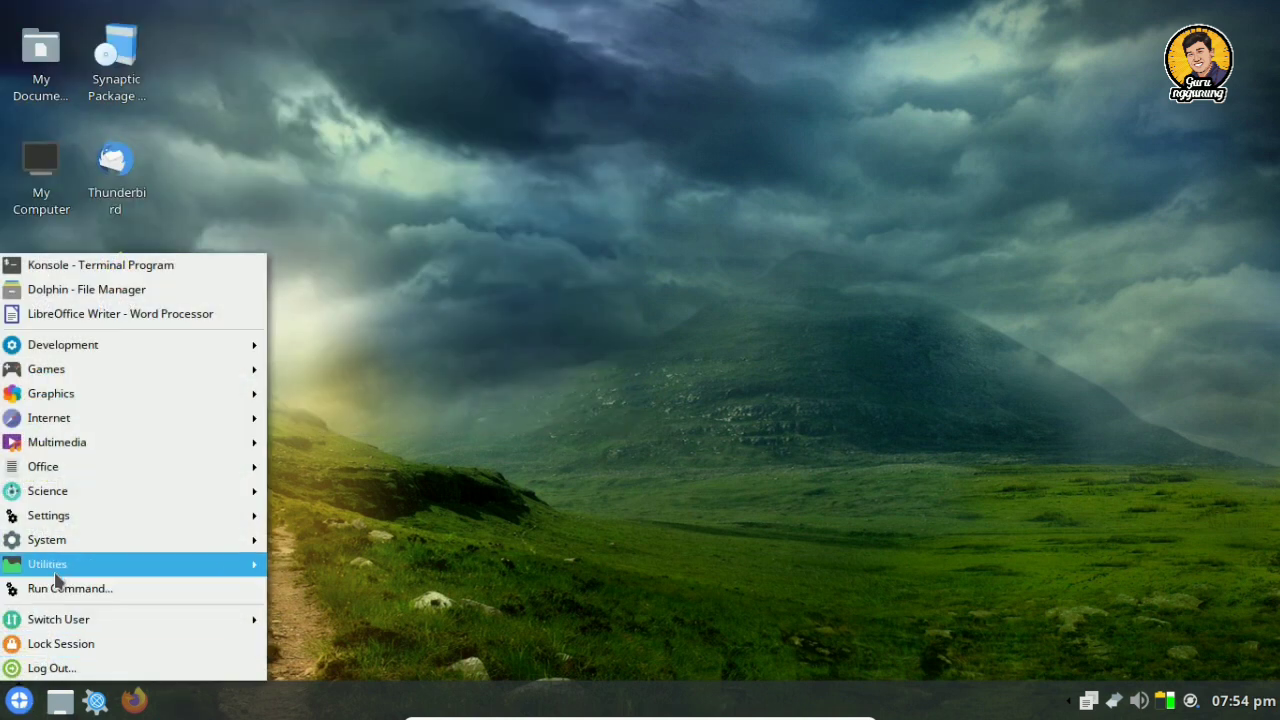
{"action": "mouse_move", "coordinate": [74, 522]}
{"action": "mouse_move", "coordinate": [74, 547]}
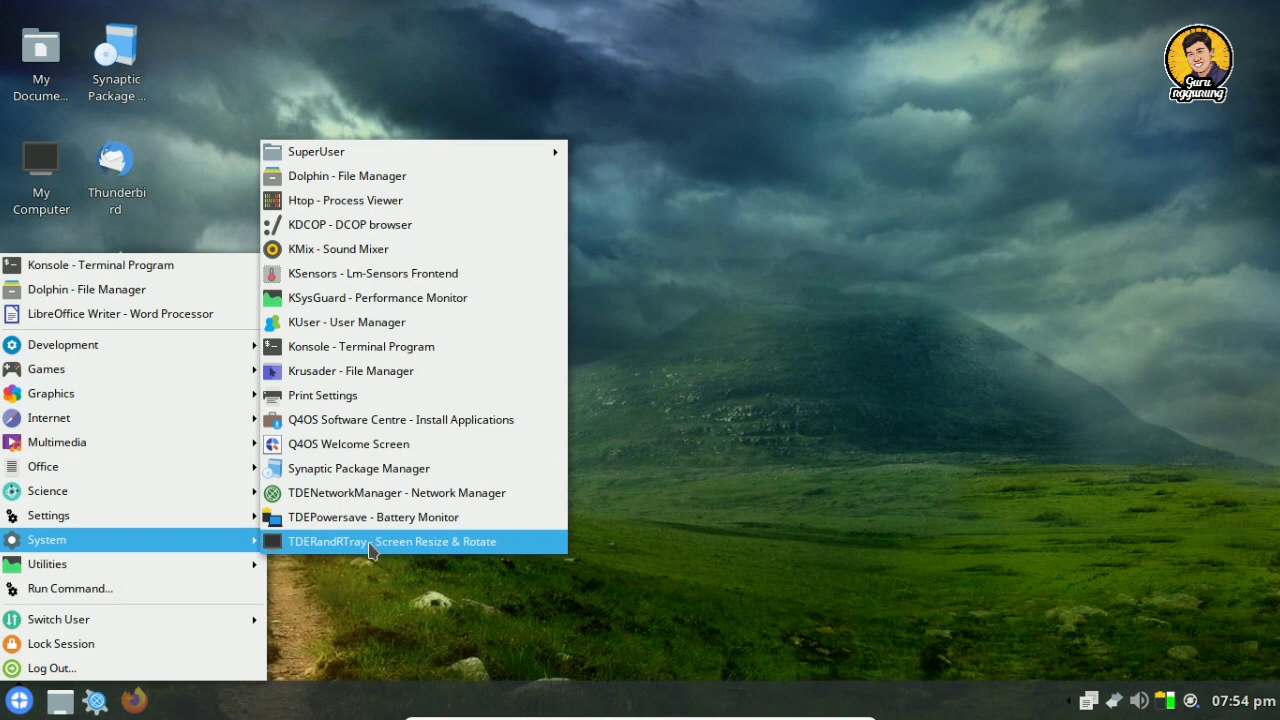
{"action": "mouse_move", "coordinate": [172, 572]}
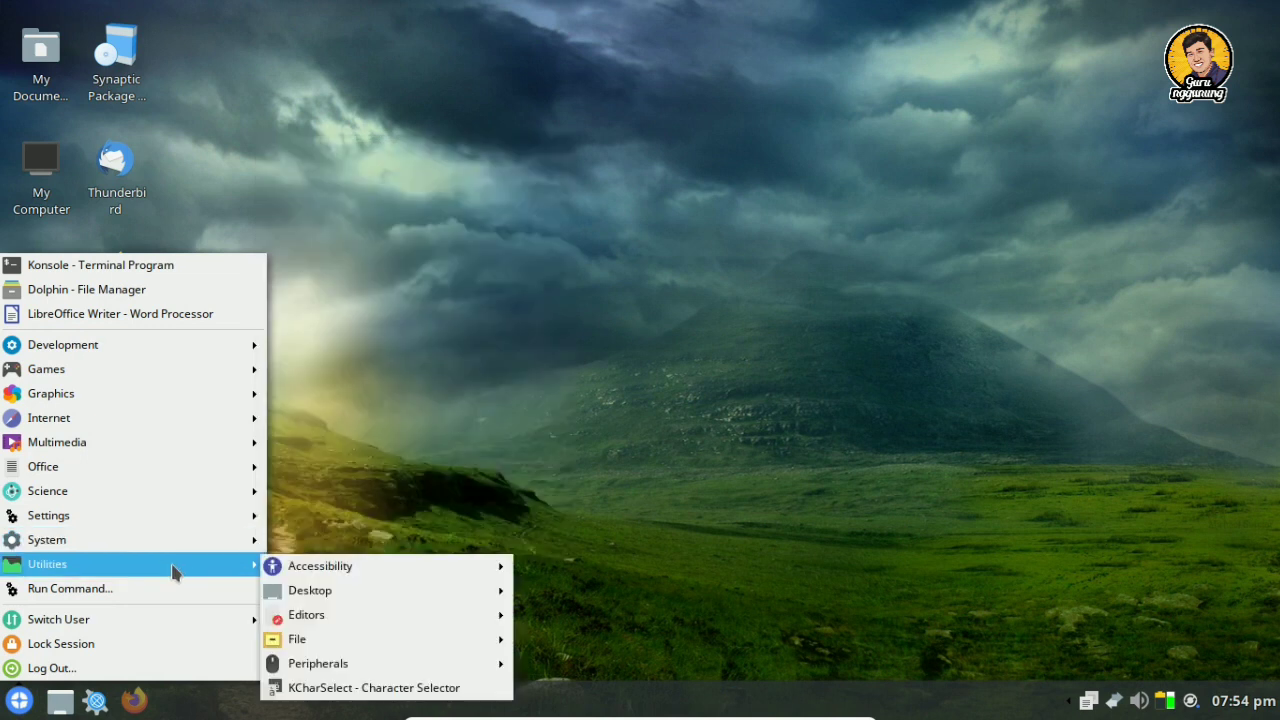
{"action": "mouse_move", "coordinate": [313, 578]}
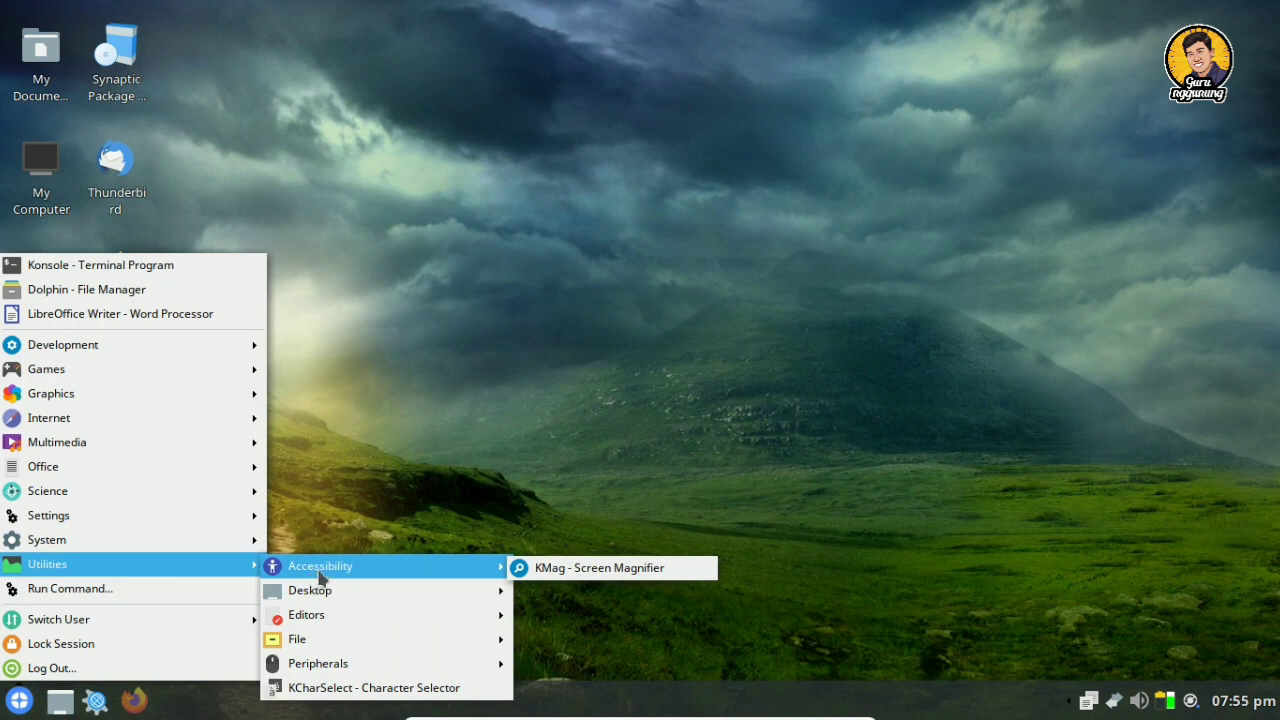
{"action": "mouse_move", "coordinate": [348, 597]}
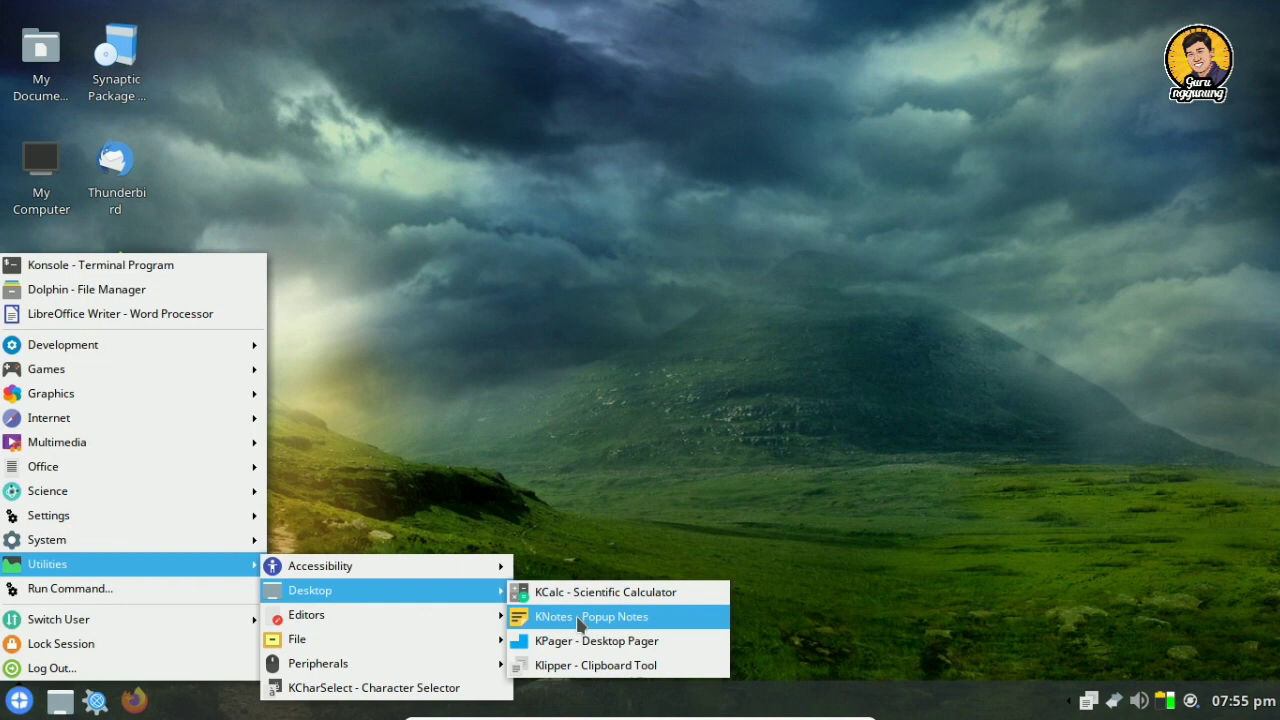
{"action": "mouse_move", "coordinate": [423, 611]}
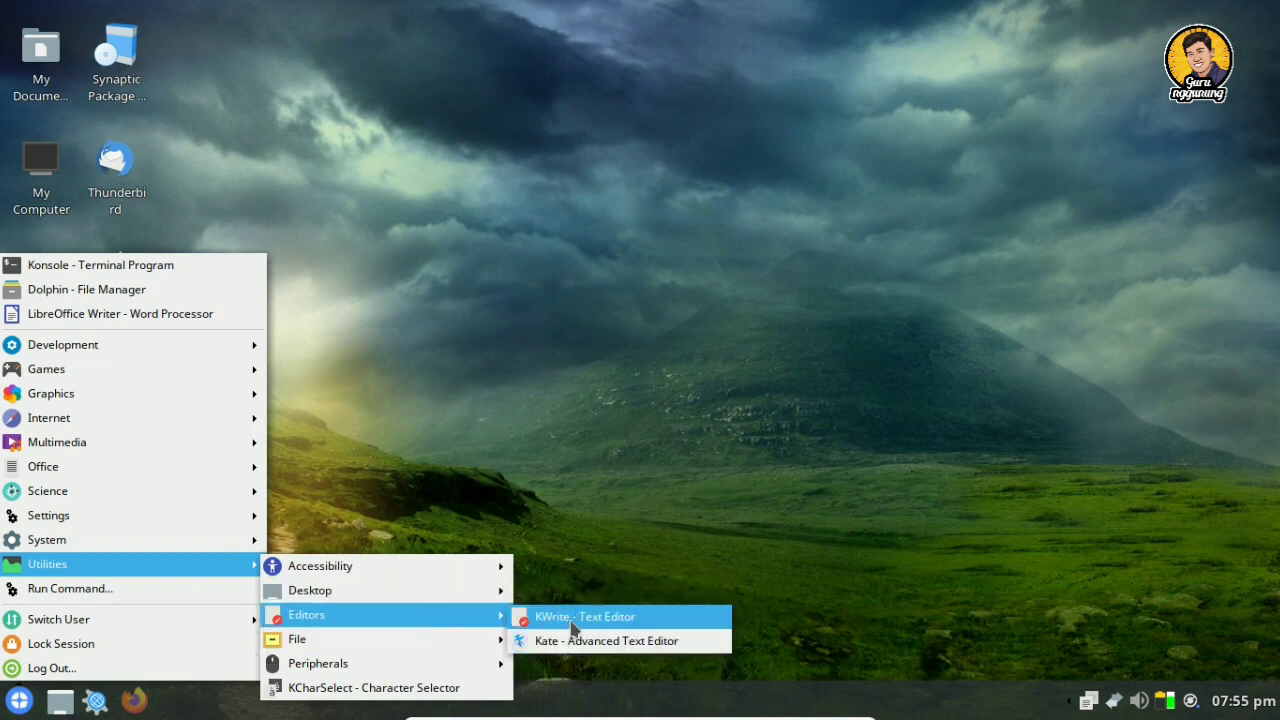
{"action": "mouse_move", "coordinate": [450, 648]}
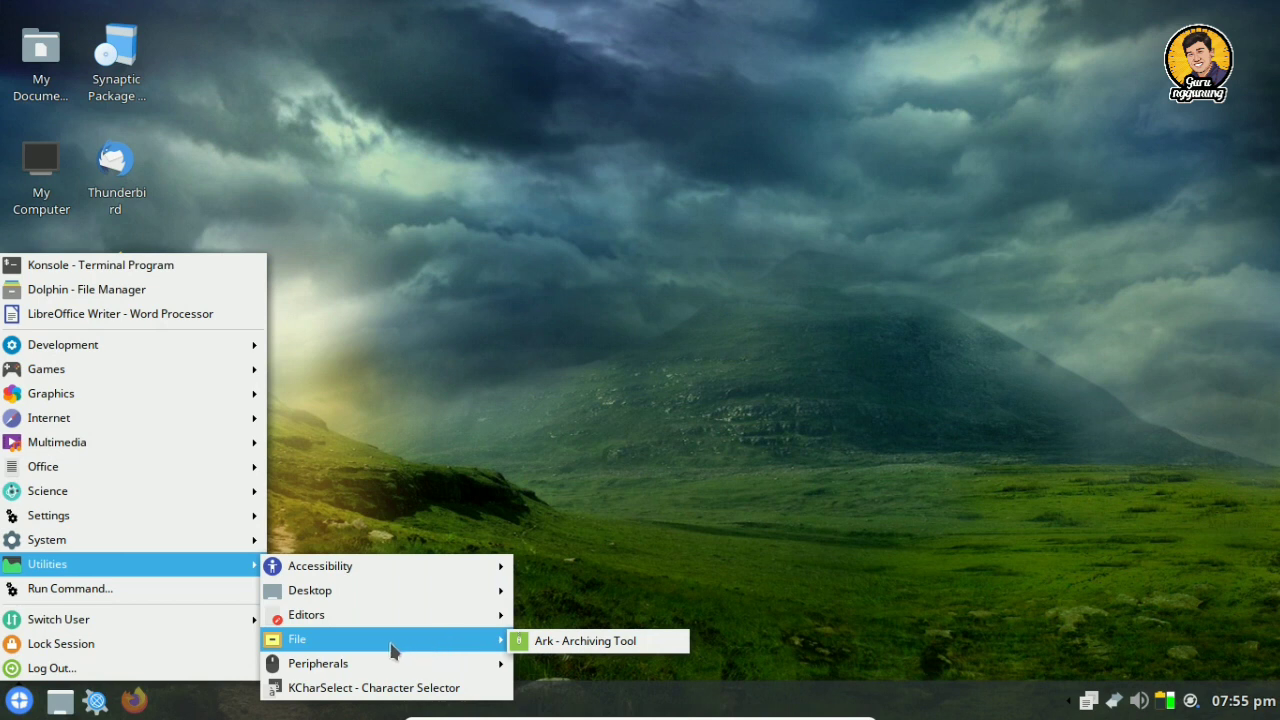
{"action": "mouse_move", "coordinate": [340, 670]}
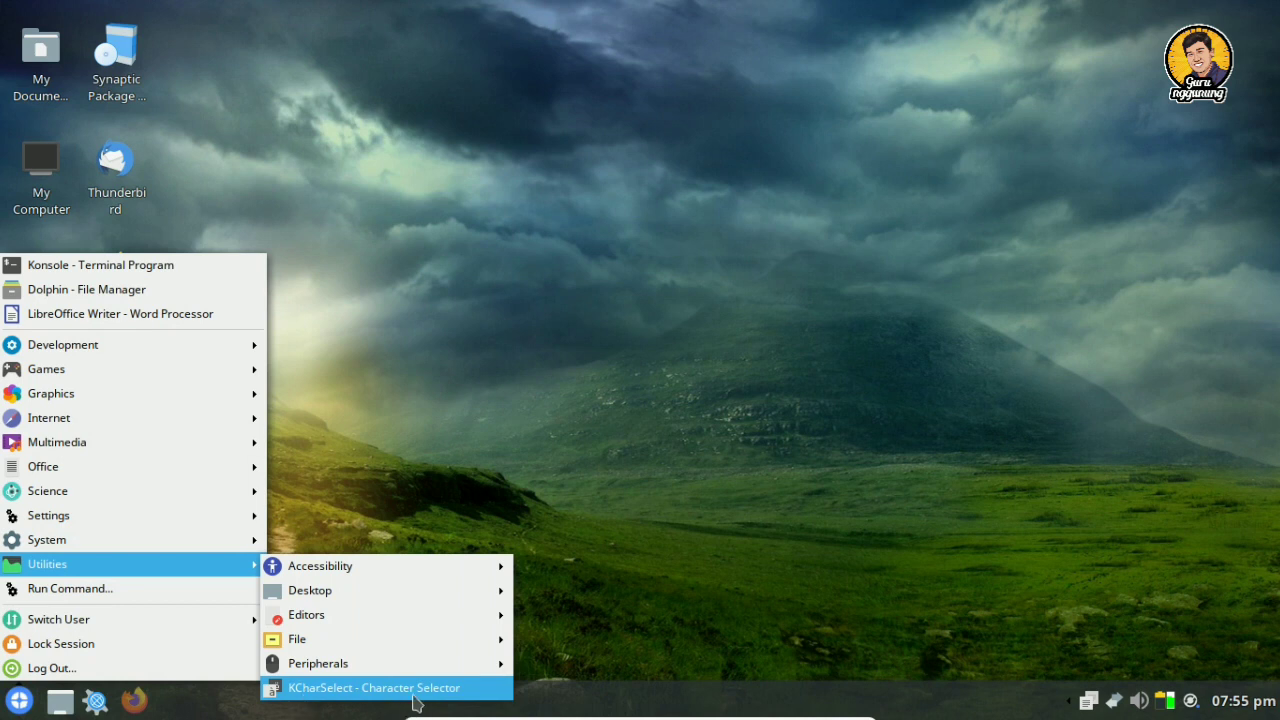
{"action": "left_click", "coordinate": [197, 592]}
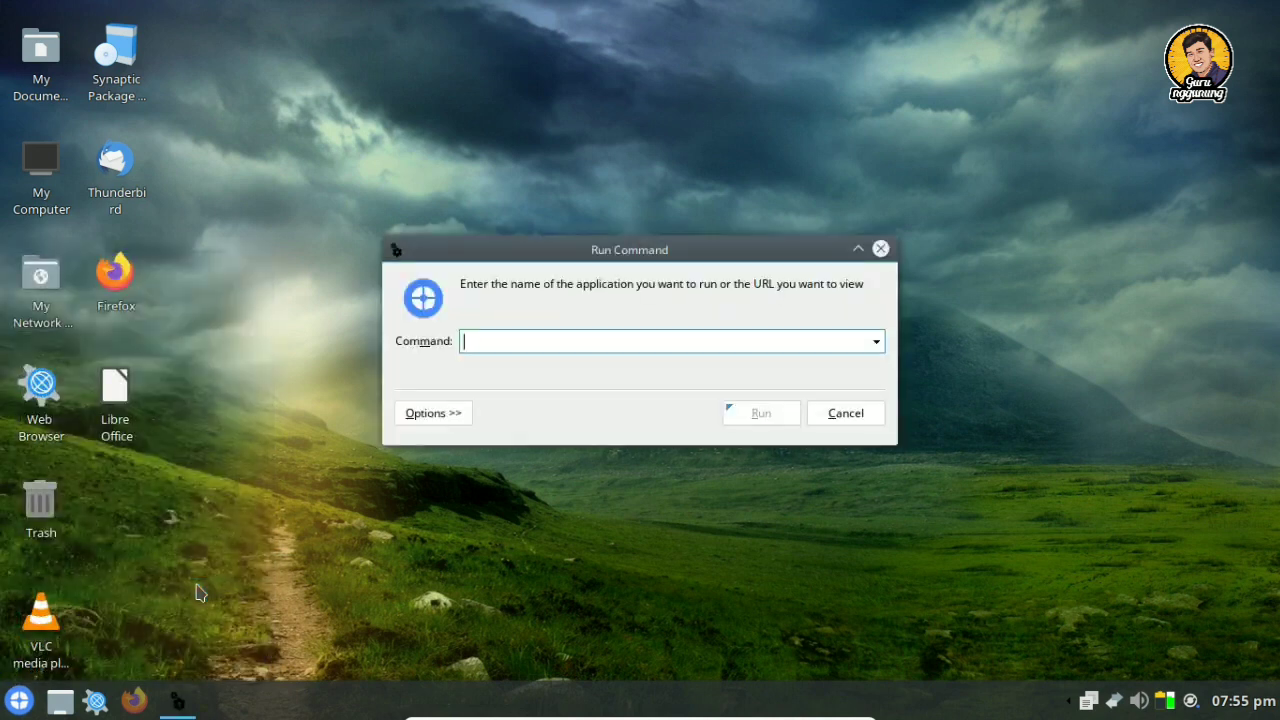
{"action": "left_click", "coordinate": [880, 249]}
- View the start menu's Switch User choices and the Log Out session options, and cancel the end-session dialog
{"action": "key", "text": "super"}
{"action": "mouse_move", "coordinate": [88, 620]}
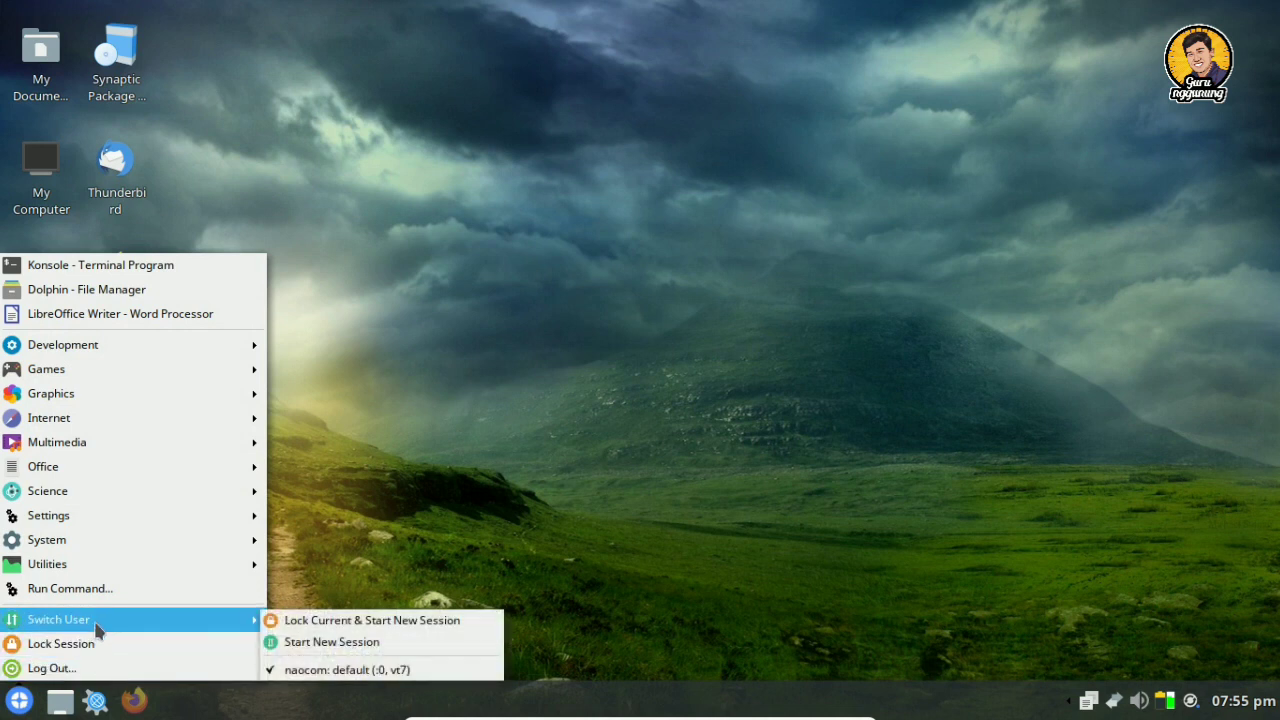
{"action": "left_click", "coordinate": [89, 677]}
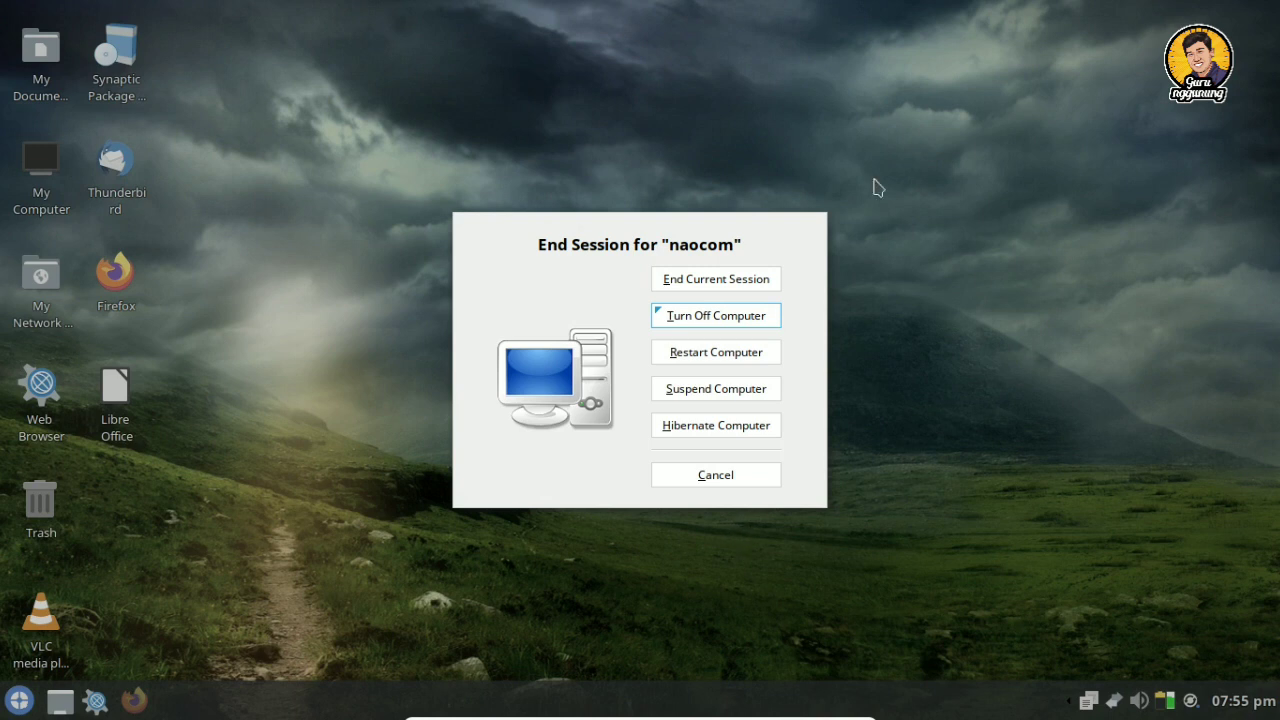
{"action": "left_click", "coordinate": [729, 477]}
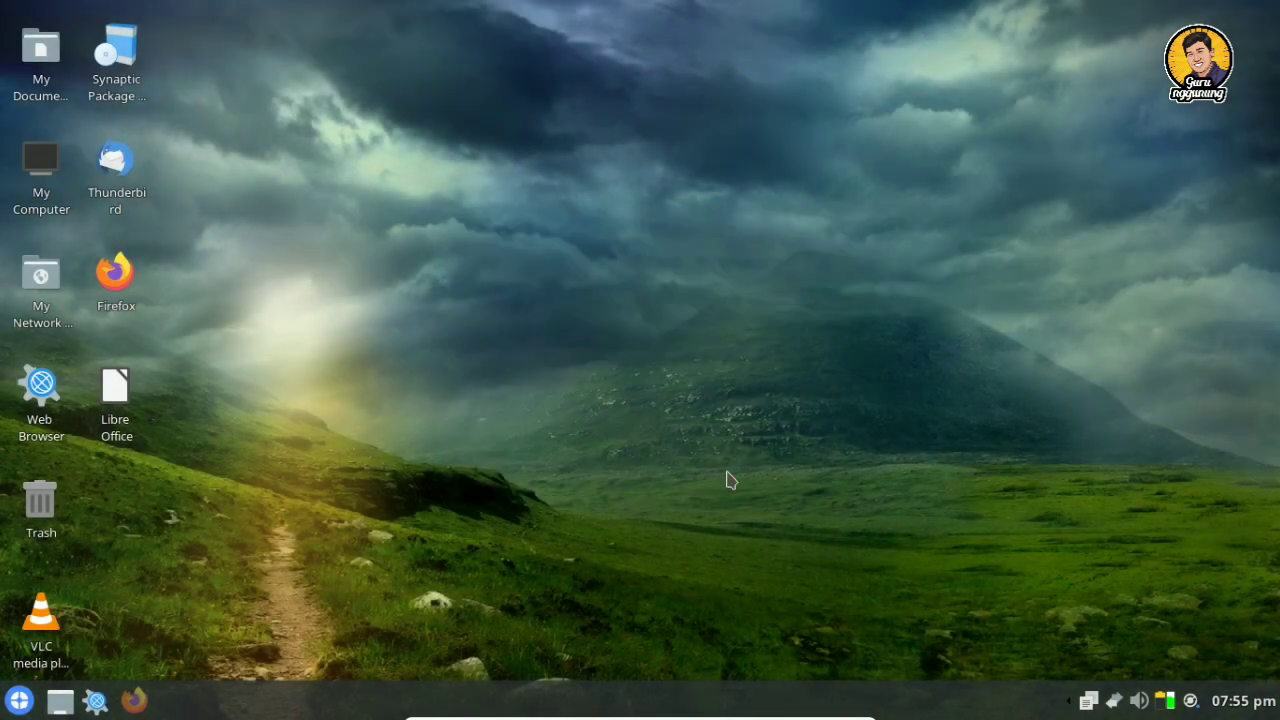